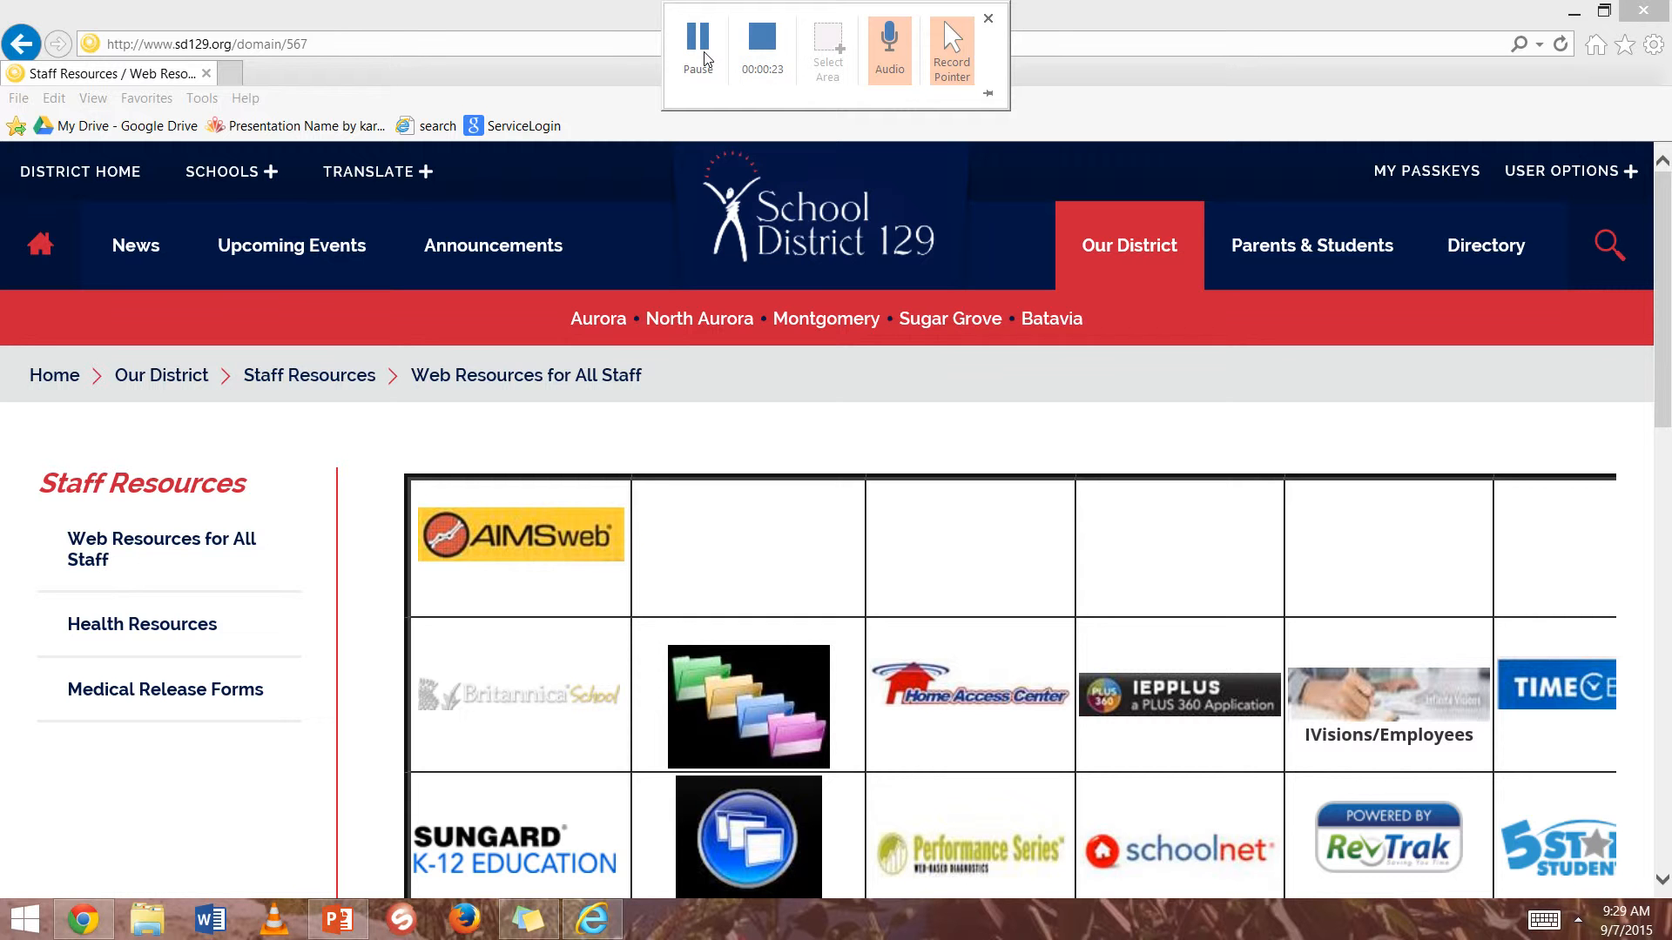
# - Open Schoolnet from the district's Web Resources for All Staff page and sign in with the prefilled credentials
pyautogui.moveTo(1132, 245)
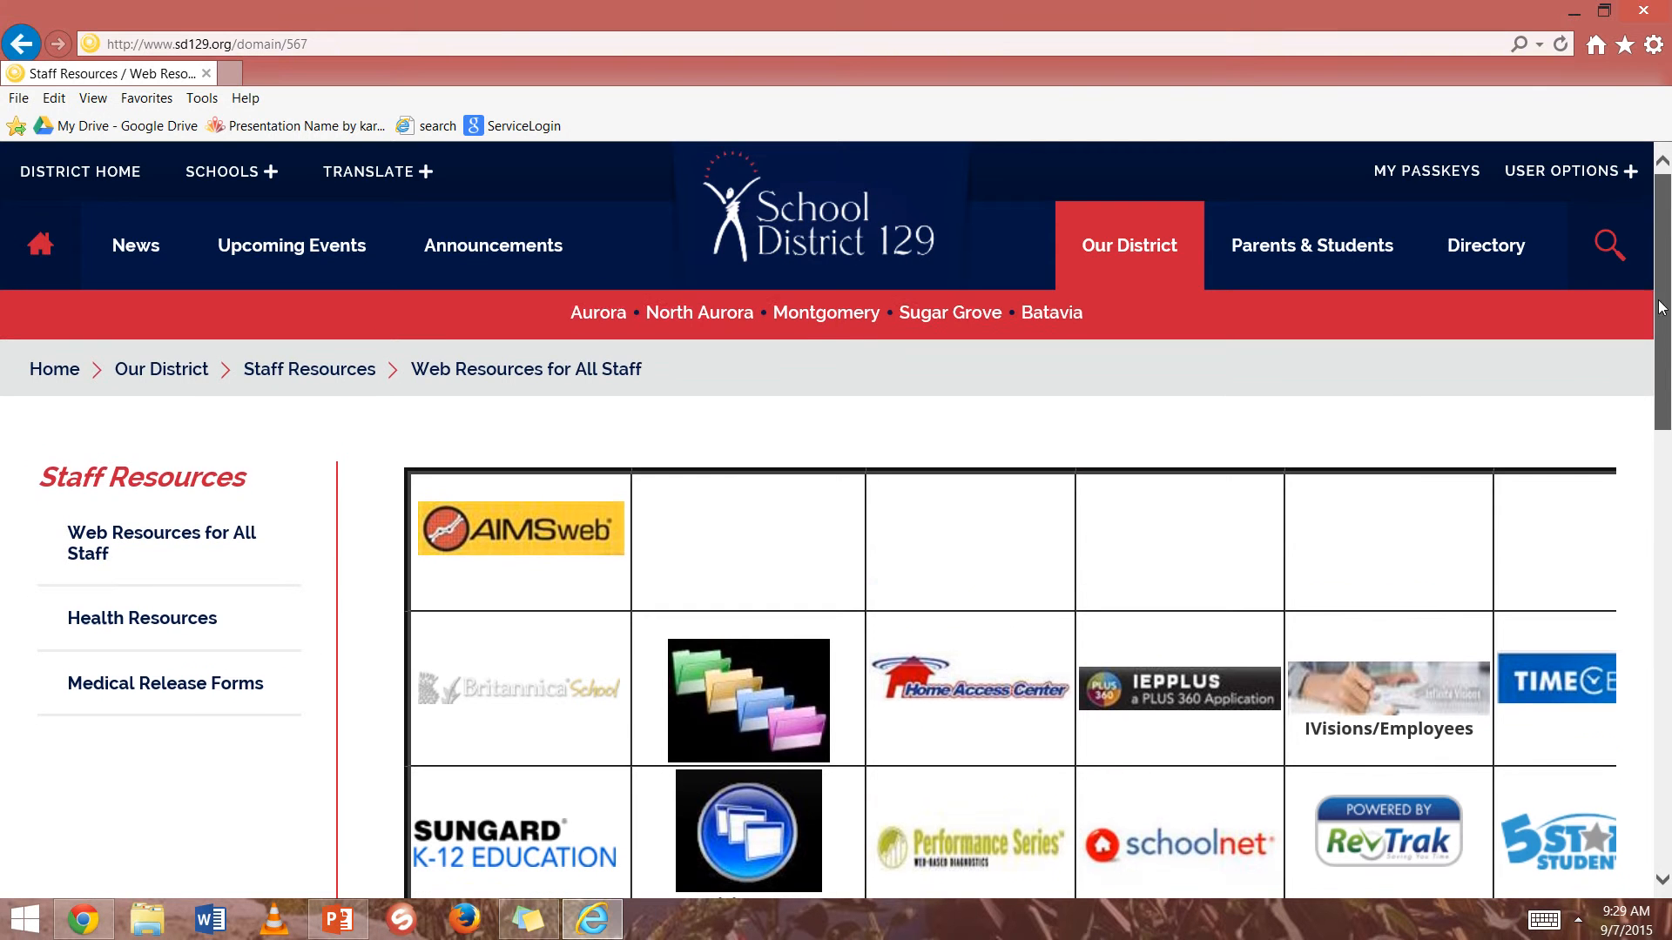
pyautogui.moveTo(1663, 296); pyautogui.dragTo(1662, 384)
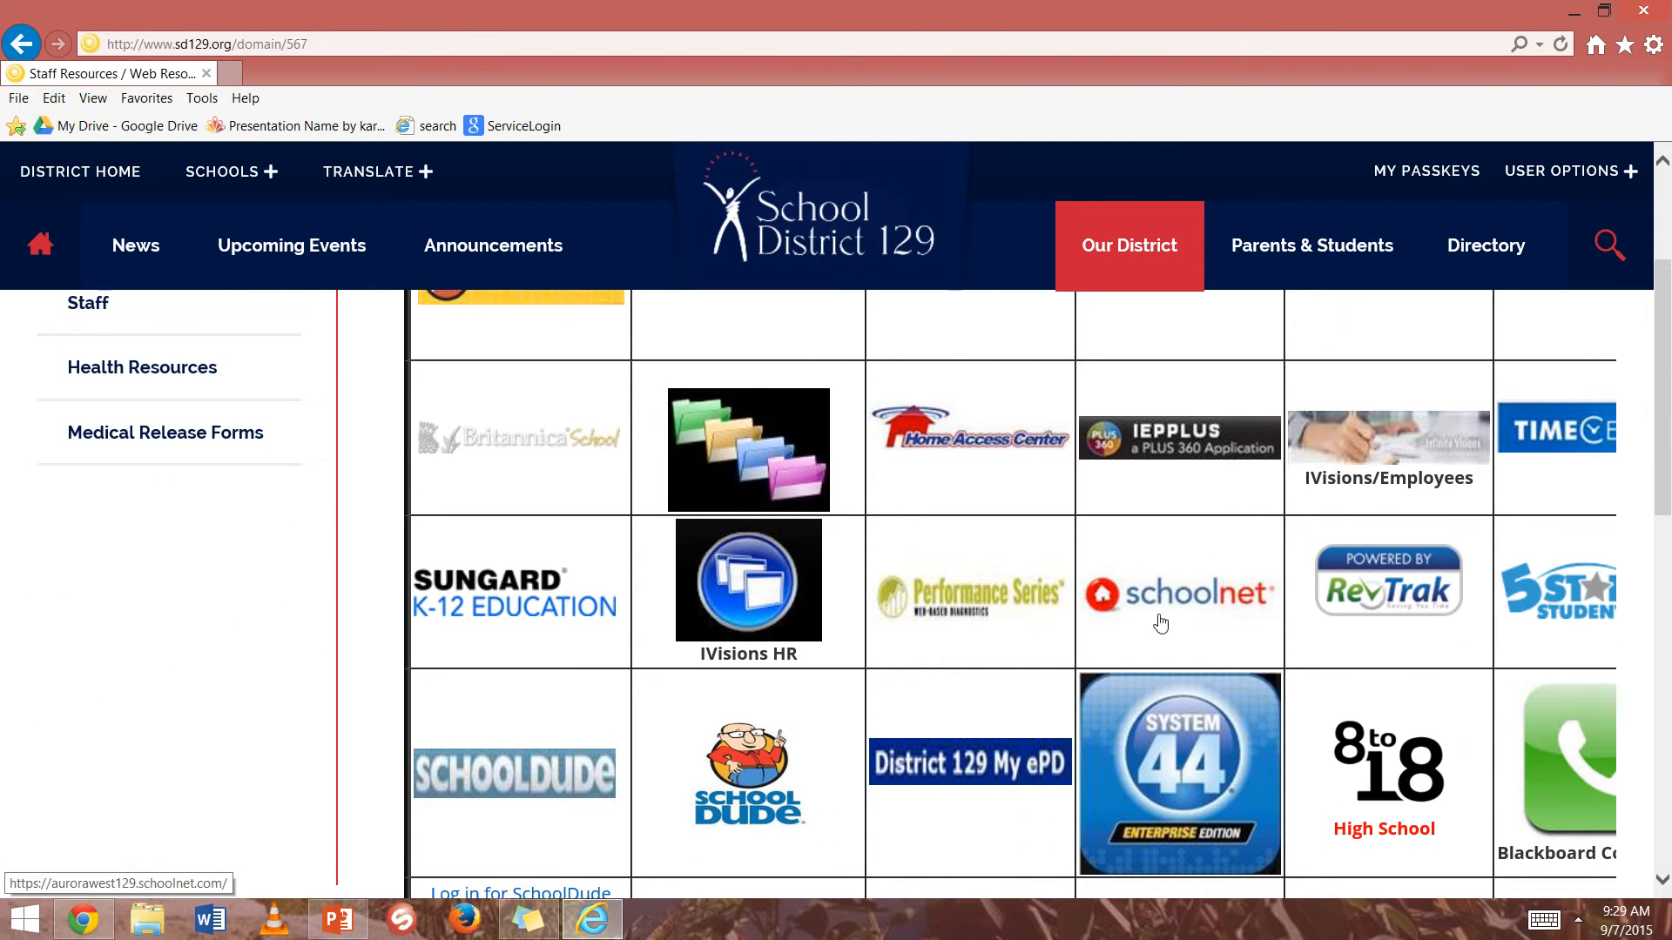
pyautogui.click(1159, 603)
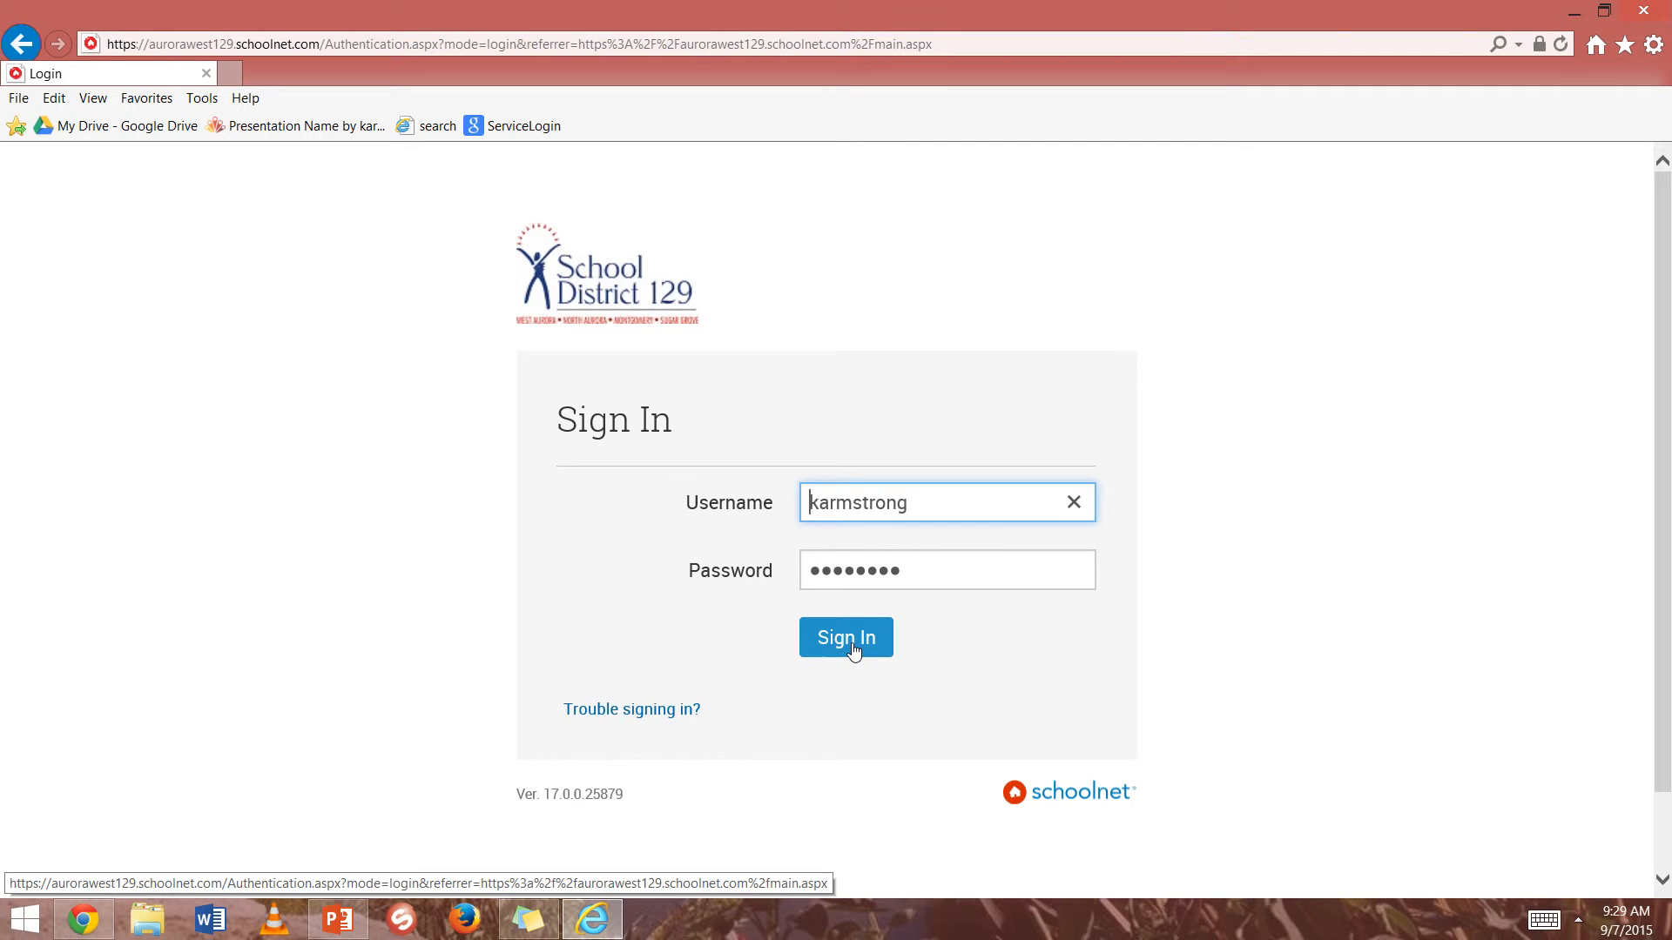
pyautogui.rightClick(853, 644)
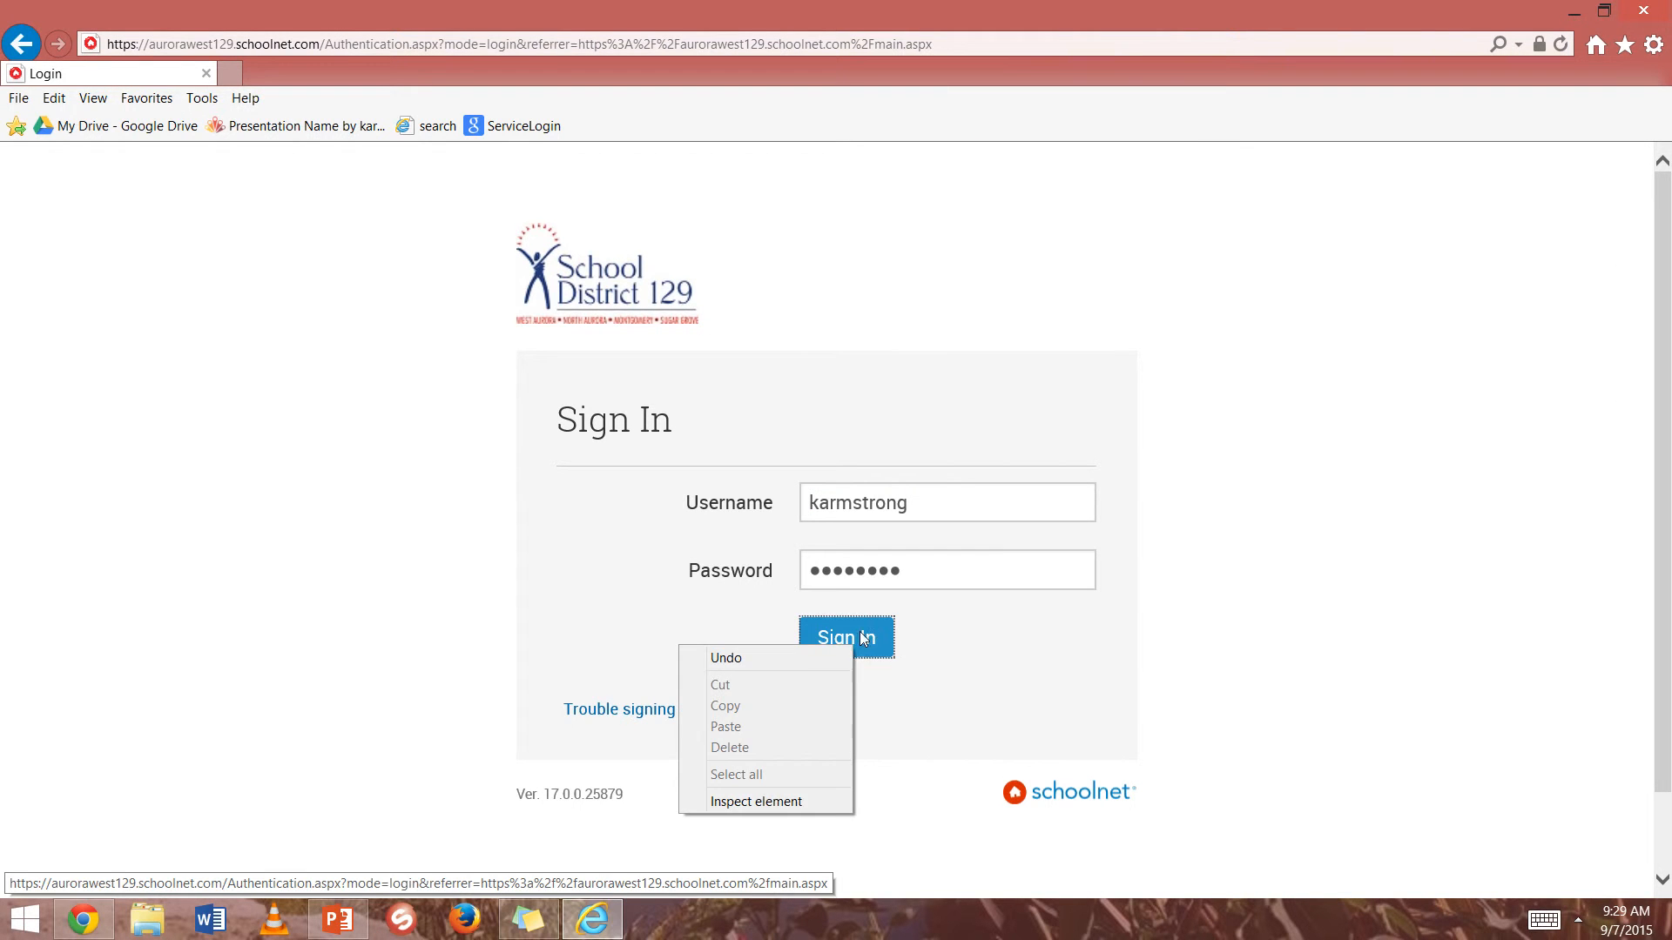
pyautogui.click(865, 640)
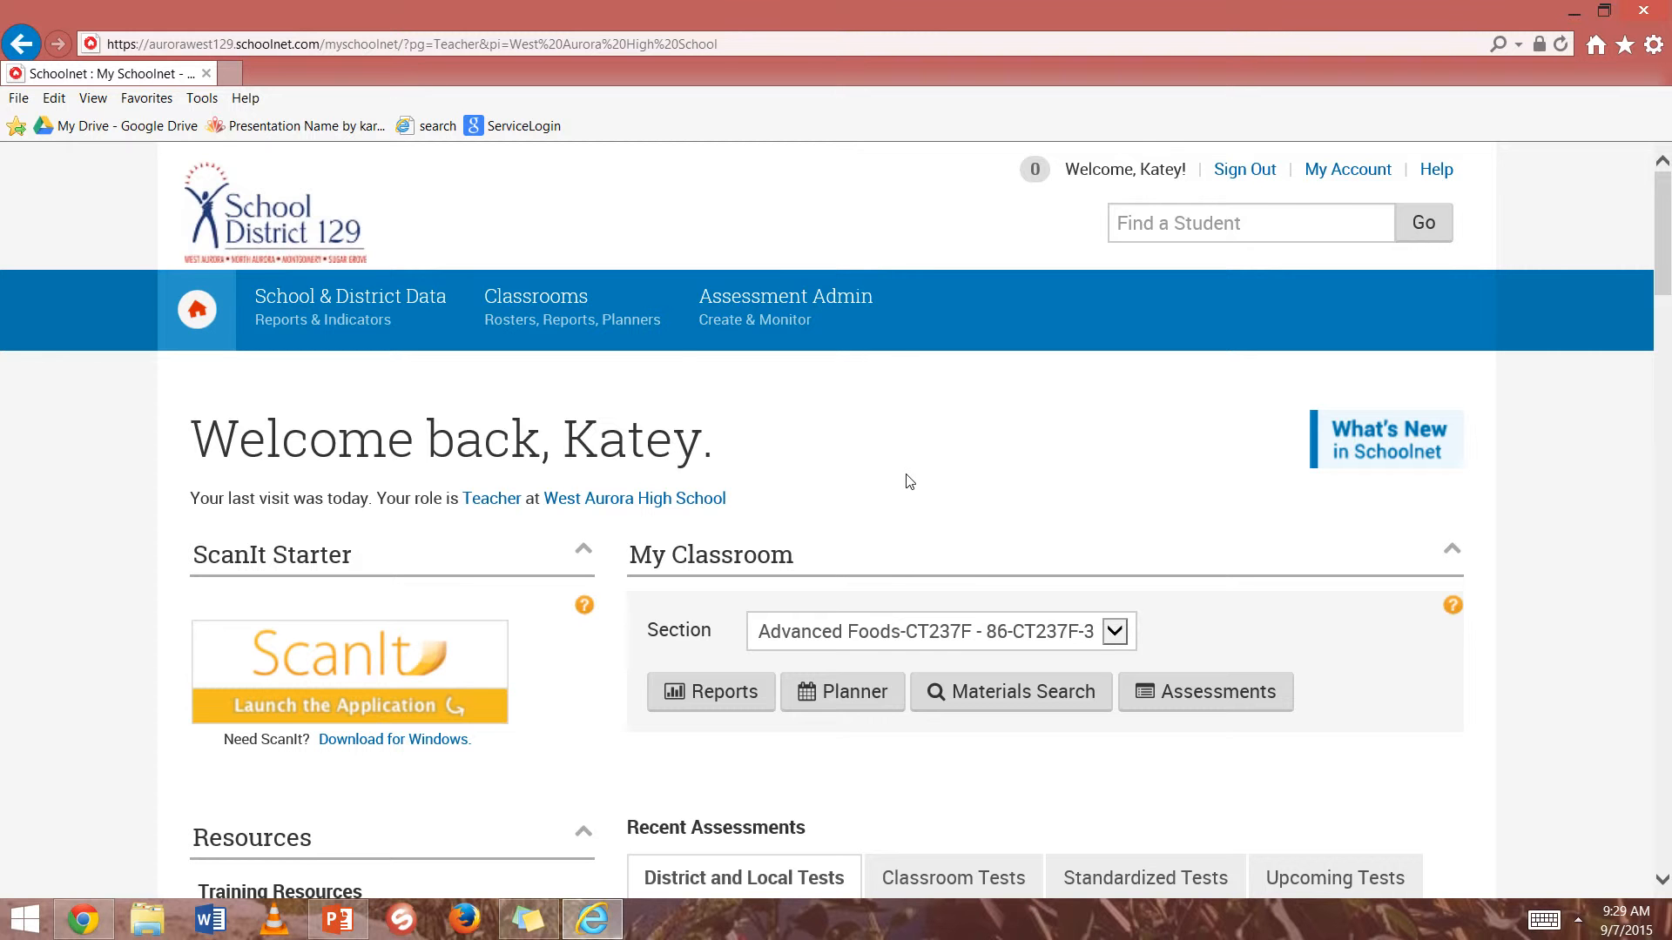
# - Start creating a manual test from the Assessment Admin creation options
pyautogui.moveTo(795, 312)
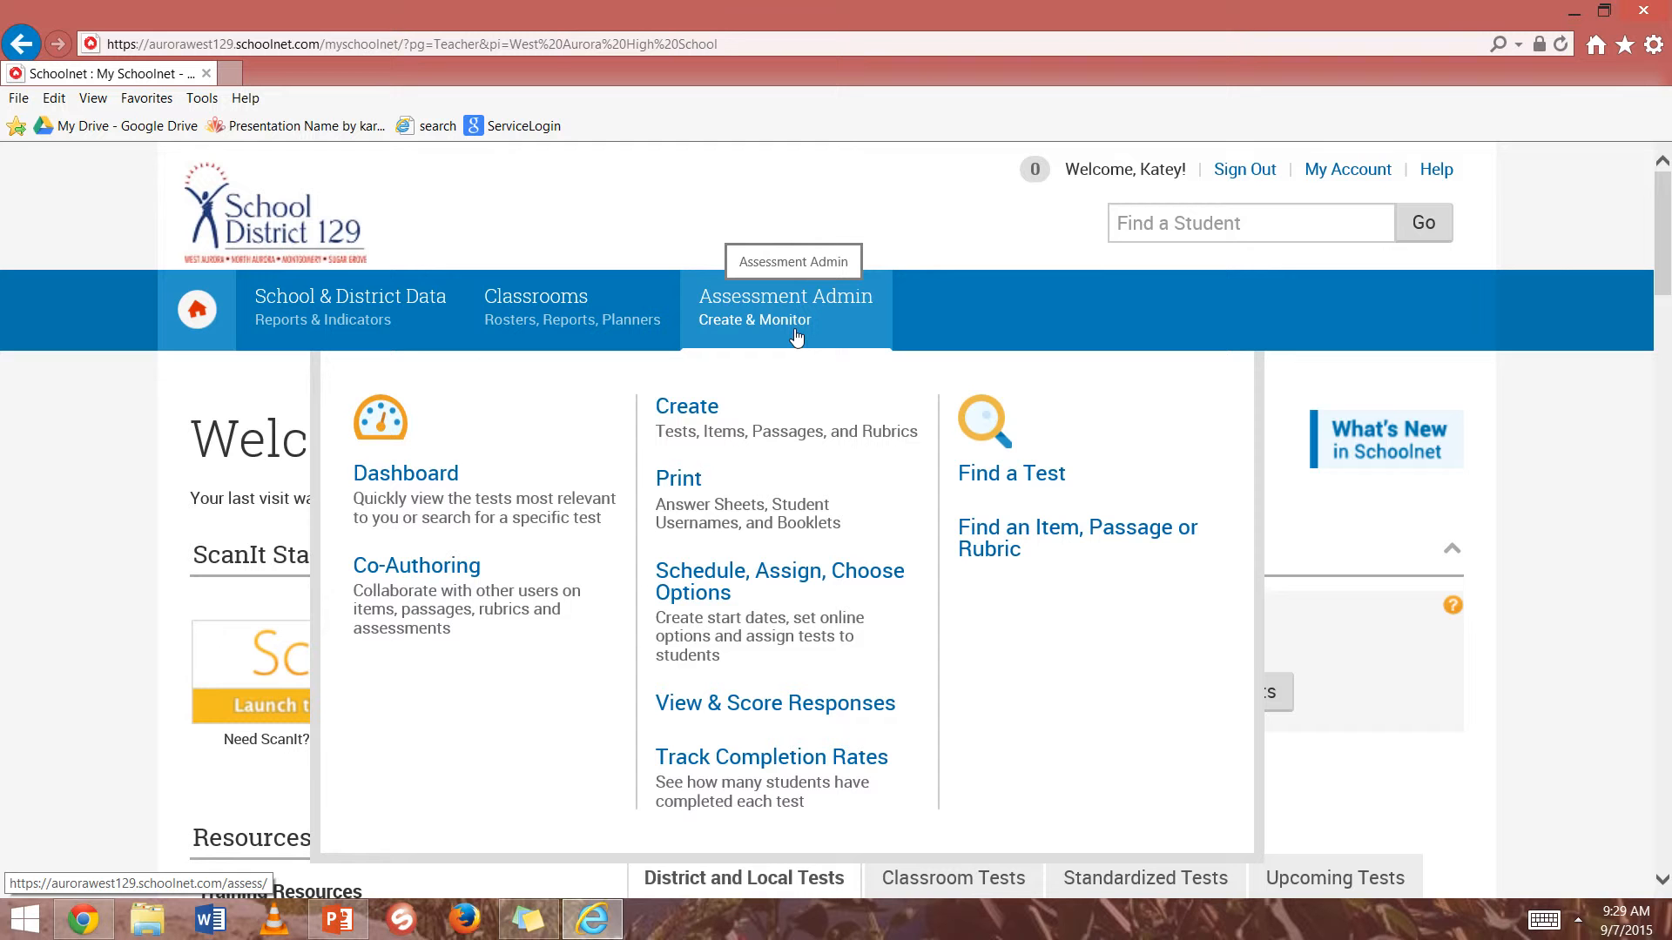
pyautogui.click(697, 409)
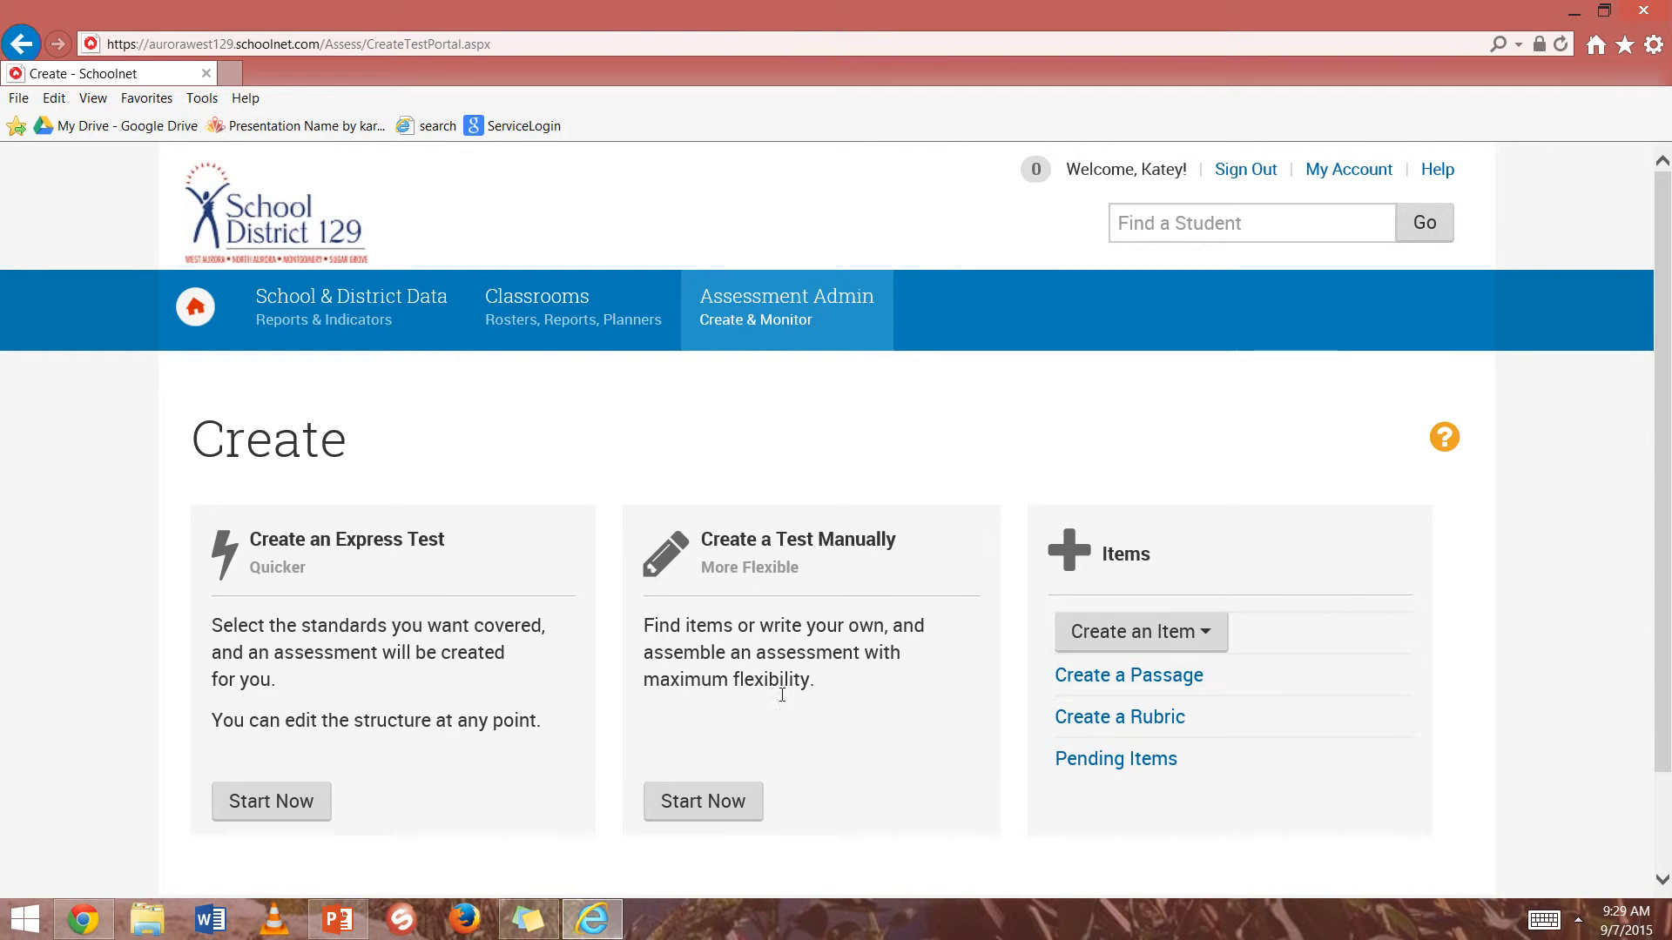
pyautogui.click(703, 801)
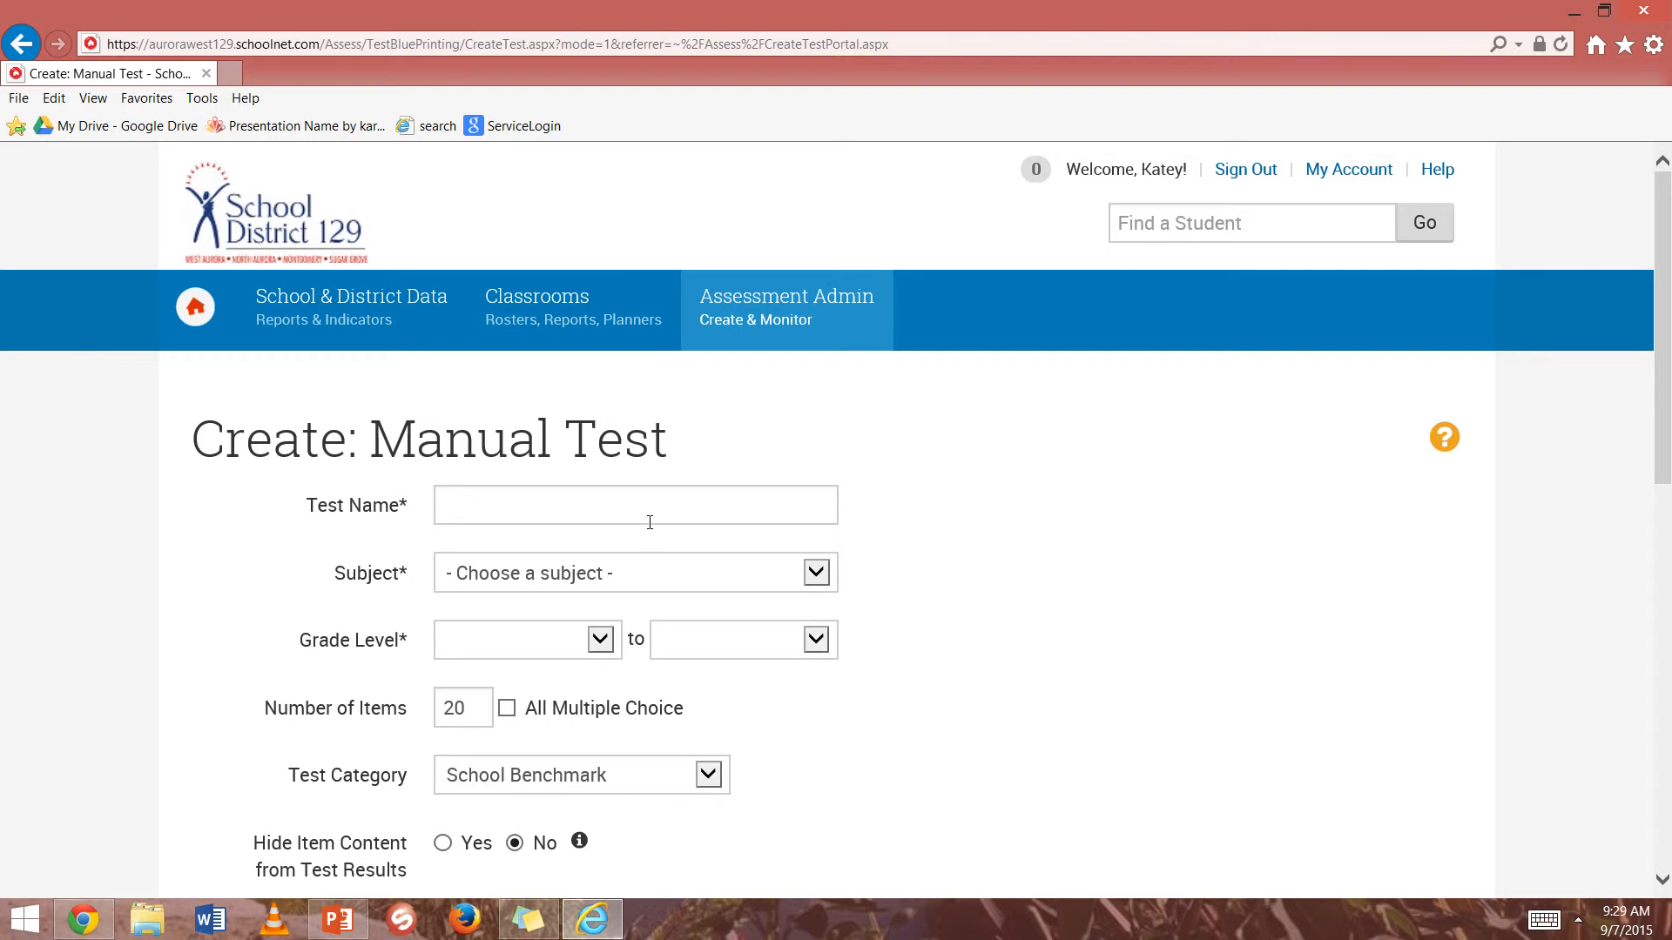
# - Name the test "Practice Test" and set its subject to Consumer and Homemaking Education
pyautogui.click(660, 514)
pyautogui.write('Practice')
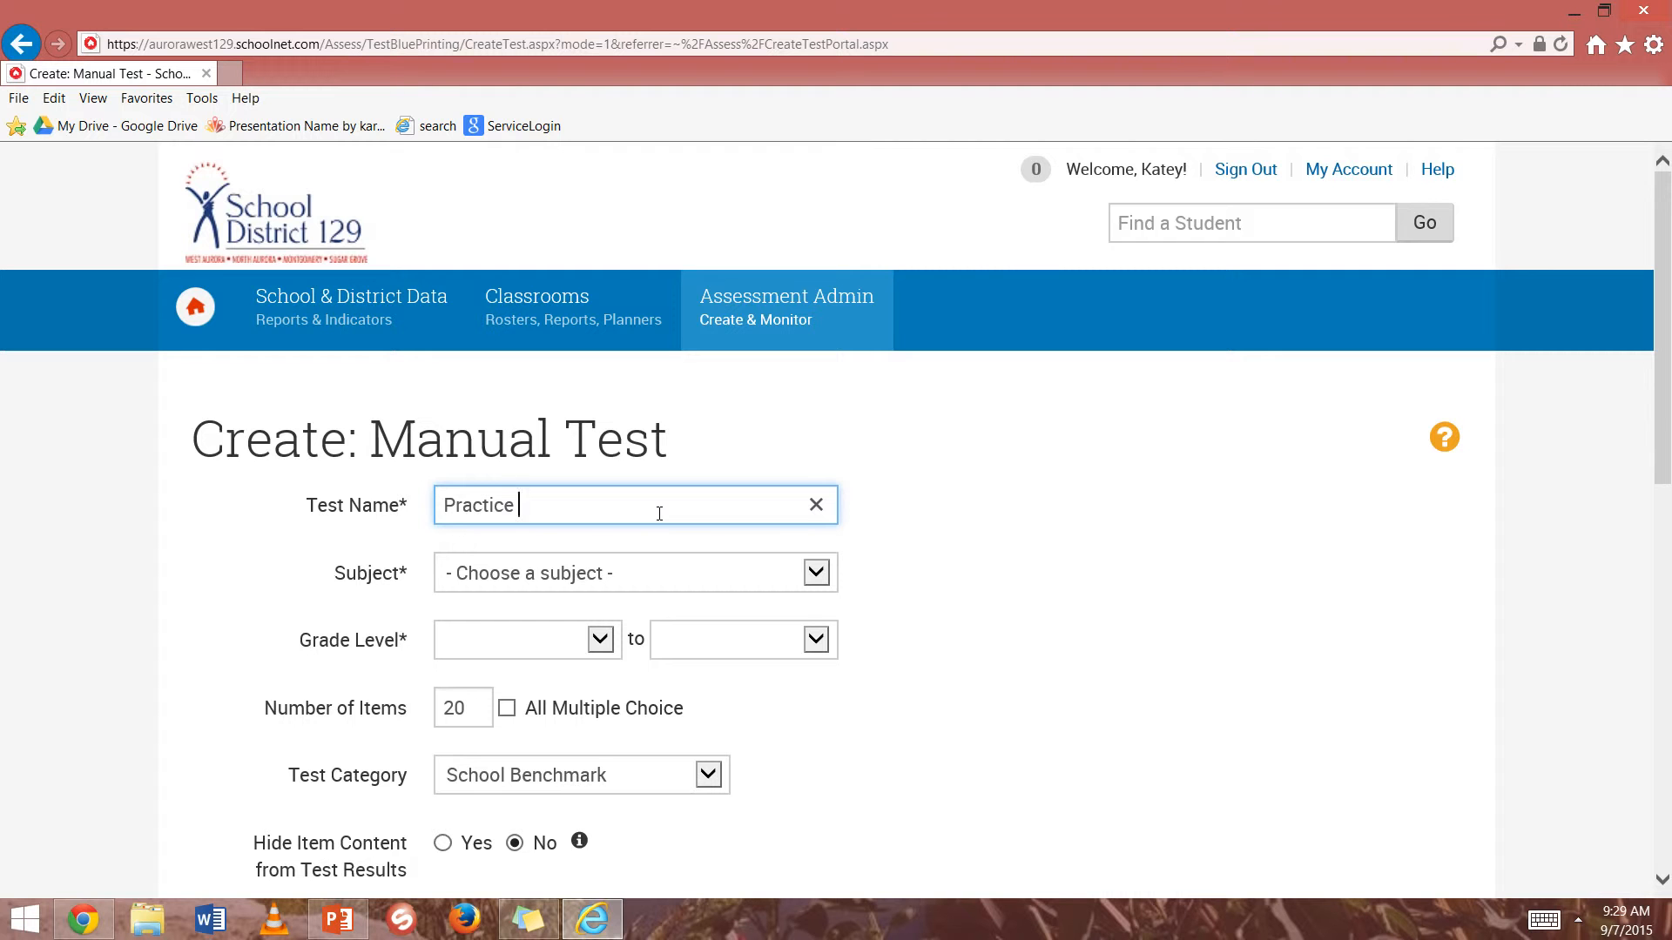
pyautogui.write(' Test')
pyautogui.click(824, 576)
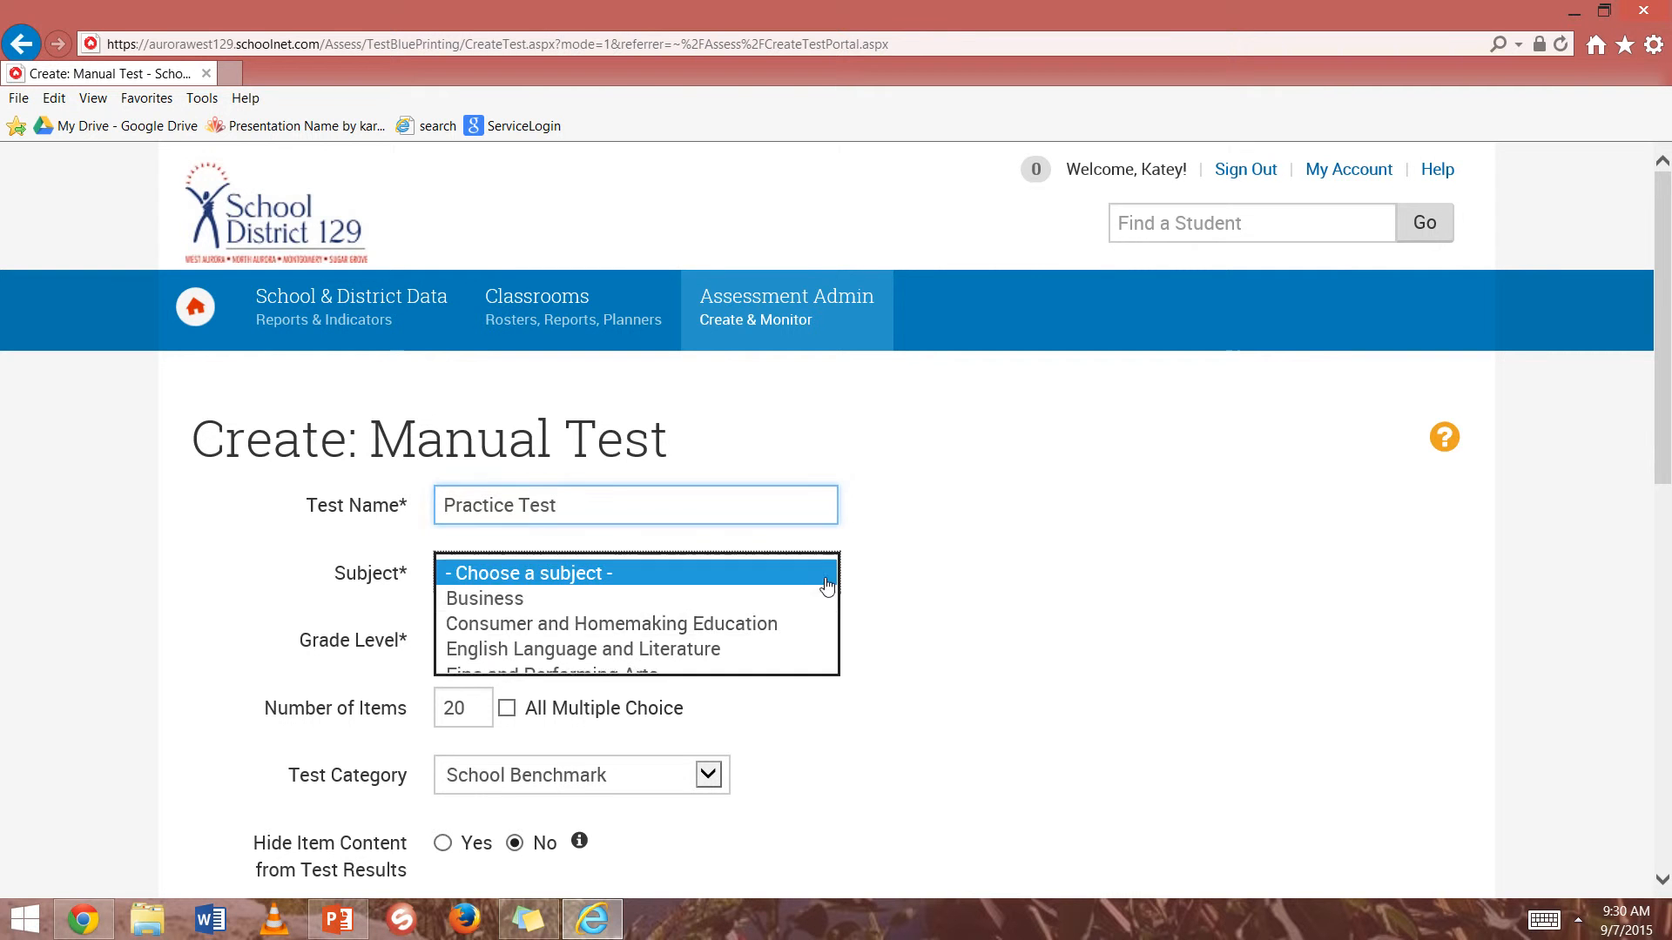
pyautogui.click(775, 625)
# - Set the test's grade level range from 09 to 12
pyautogui.click(533, 644)
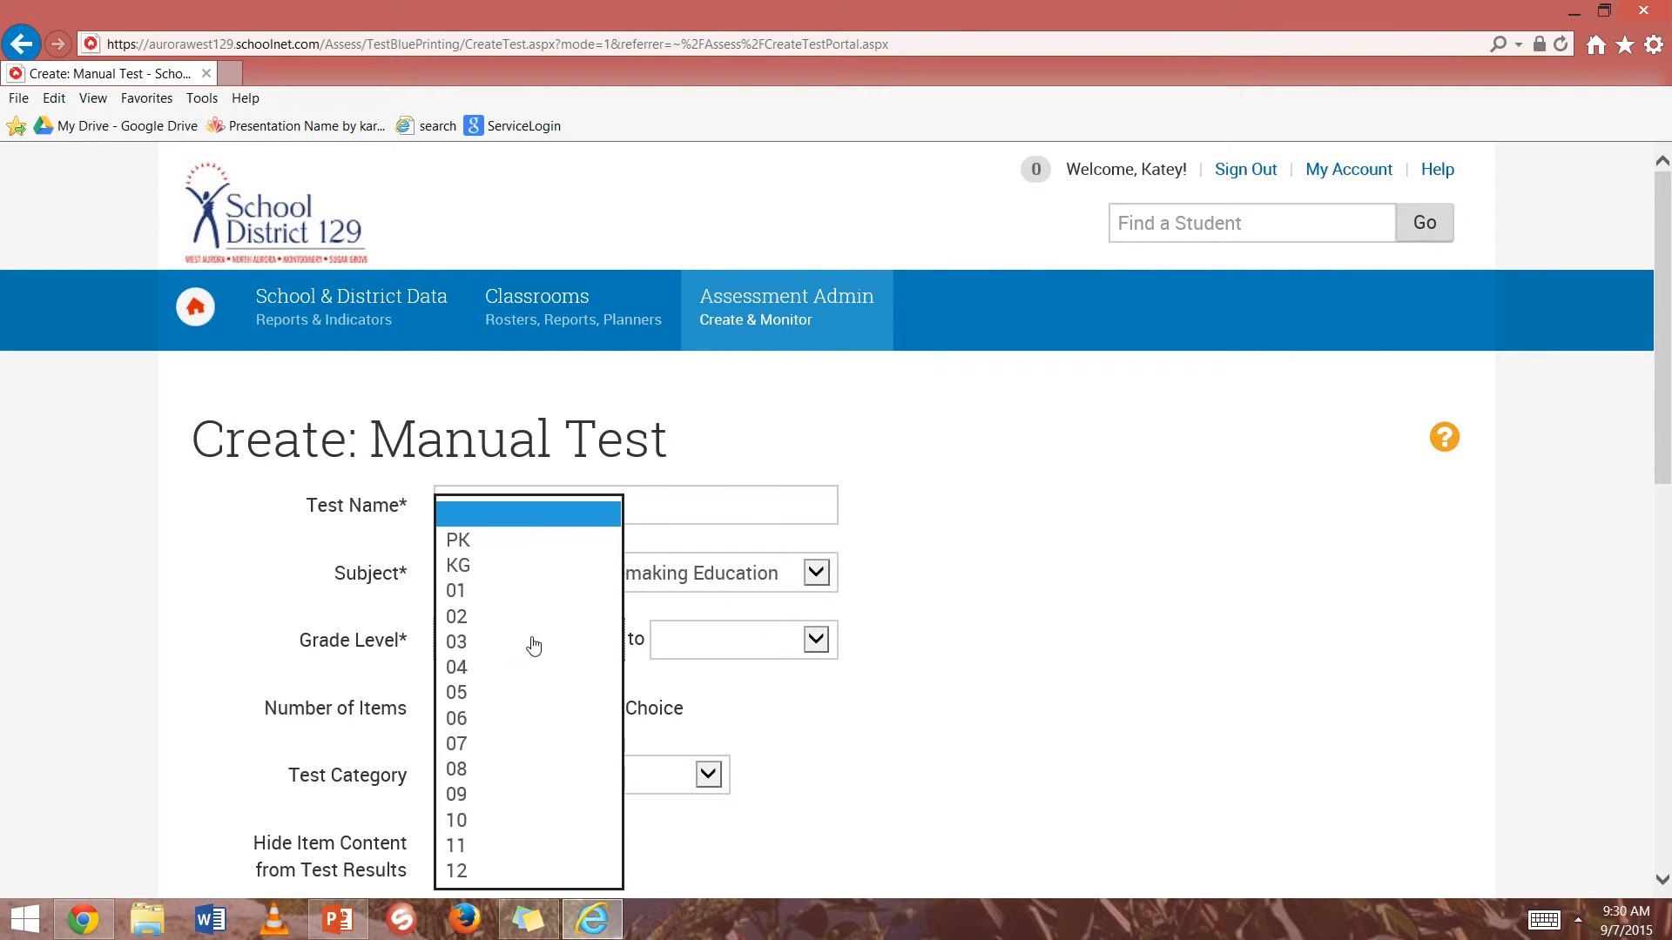
pyautogui.click(492, 793)
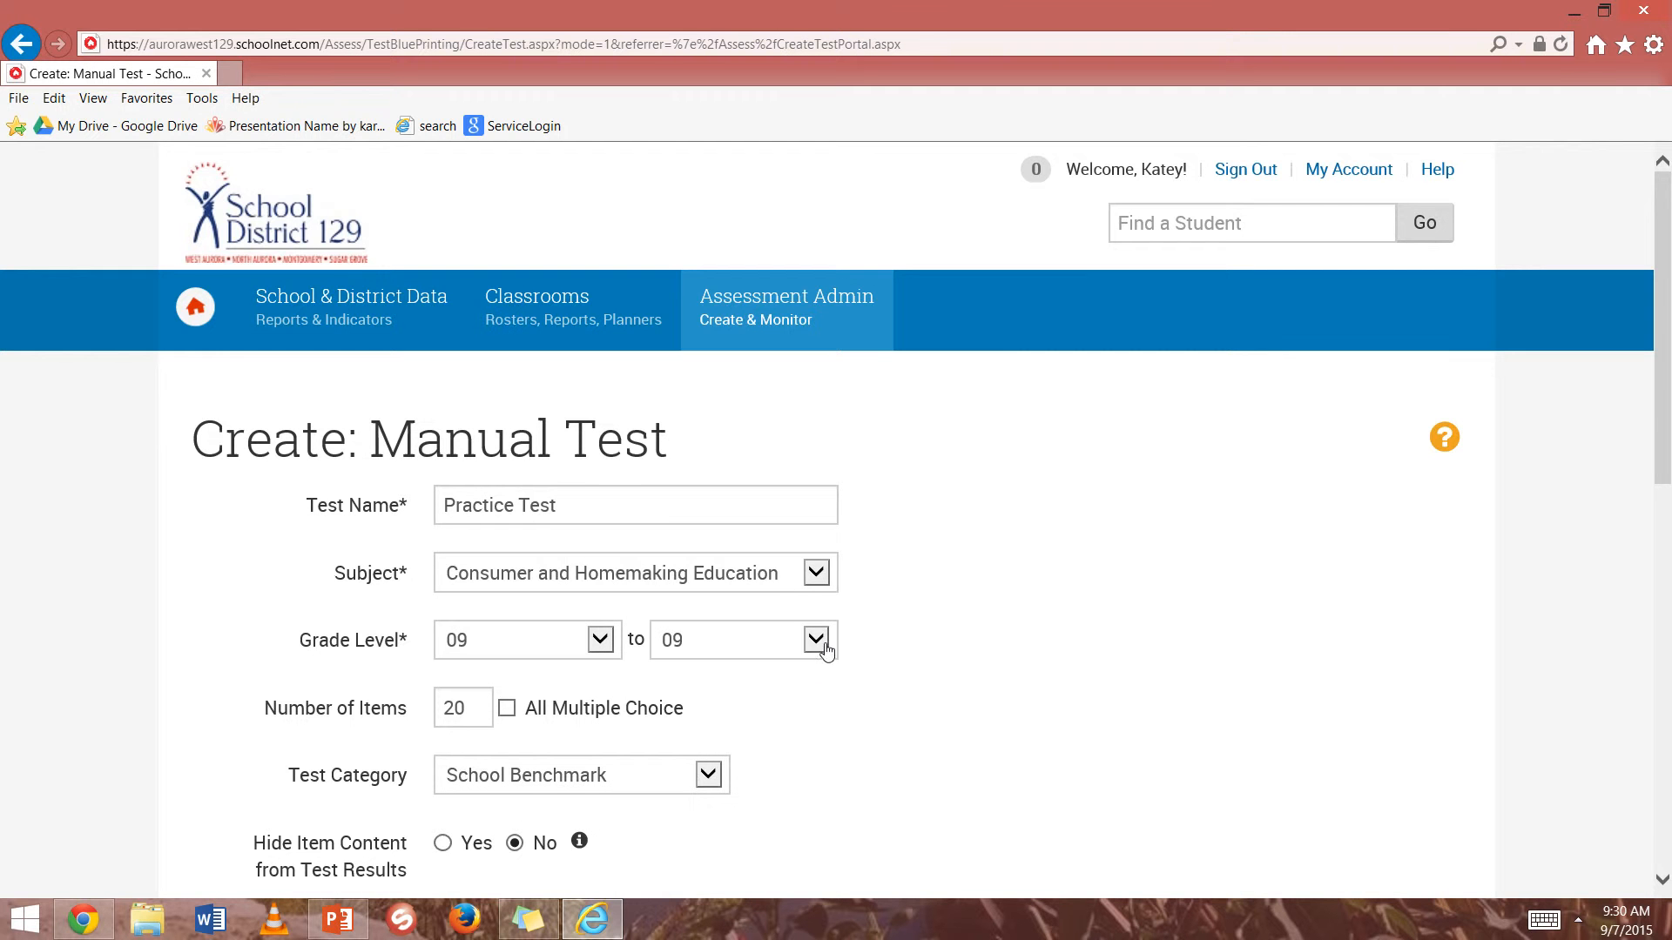
pyautogui.click(821, 640)
pyautogui.click(792, 715)
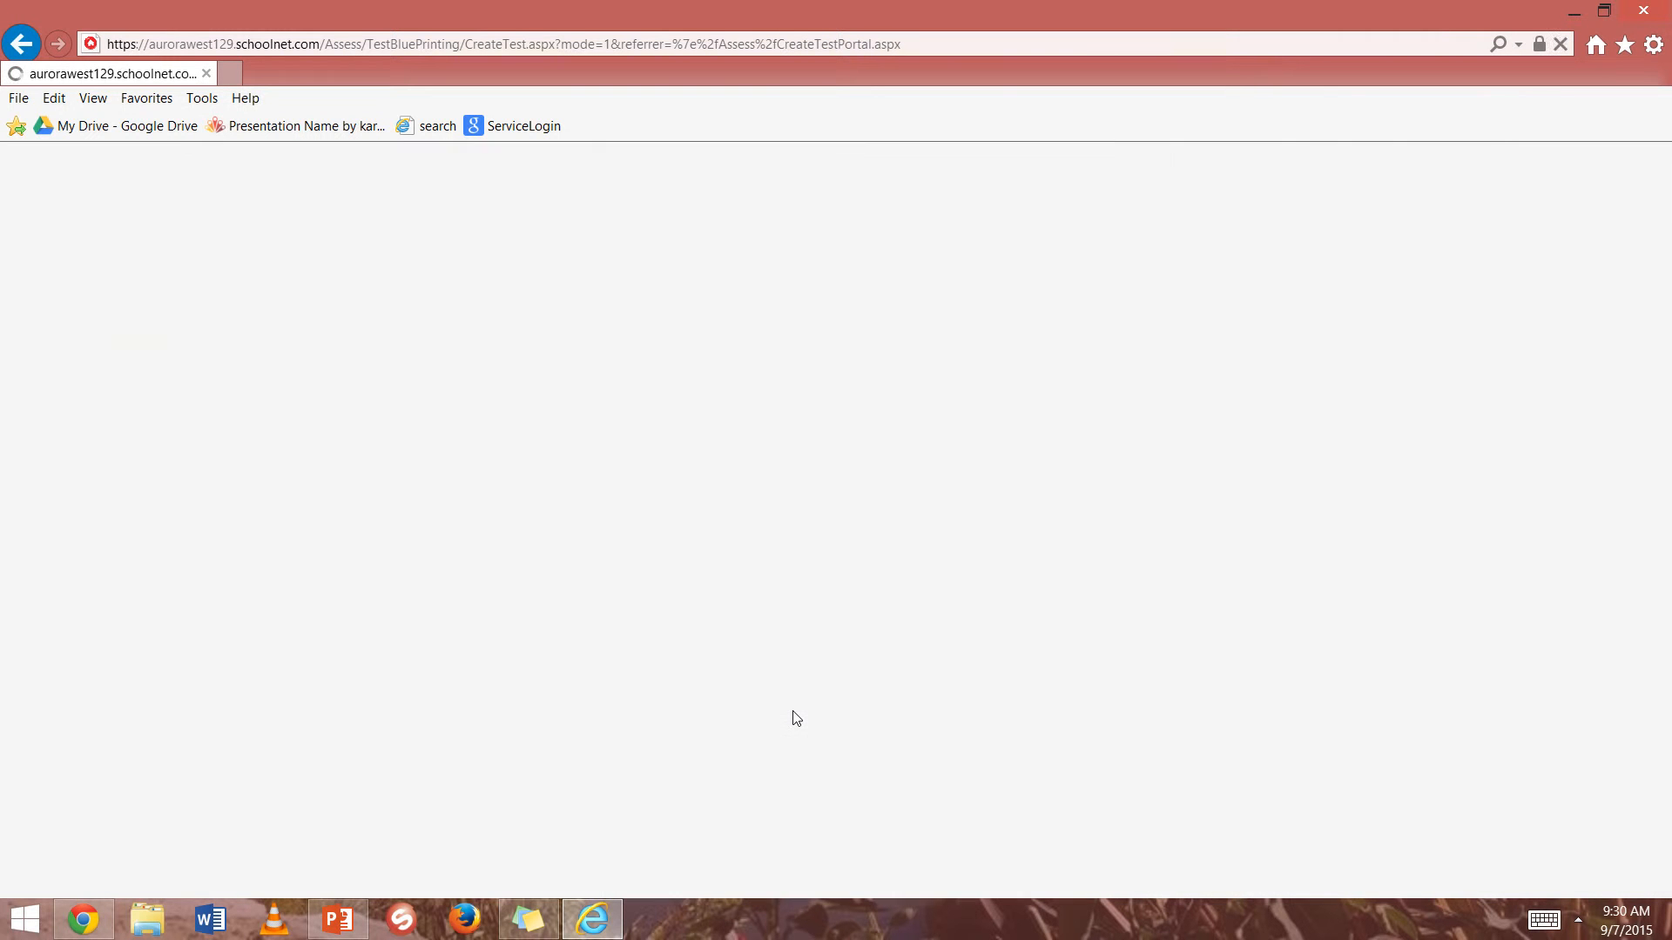
# - Set the number of test items to 2
pyautogui.scroll(-2, 795, 718)
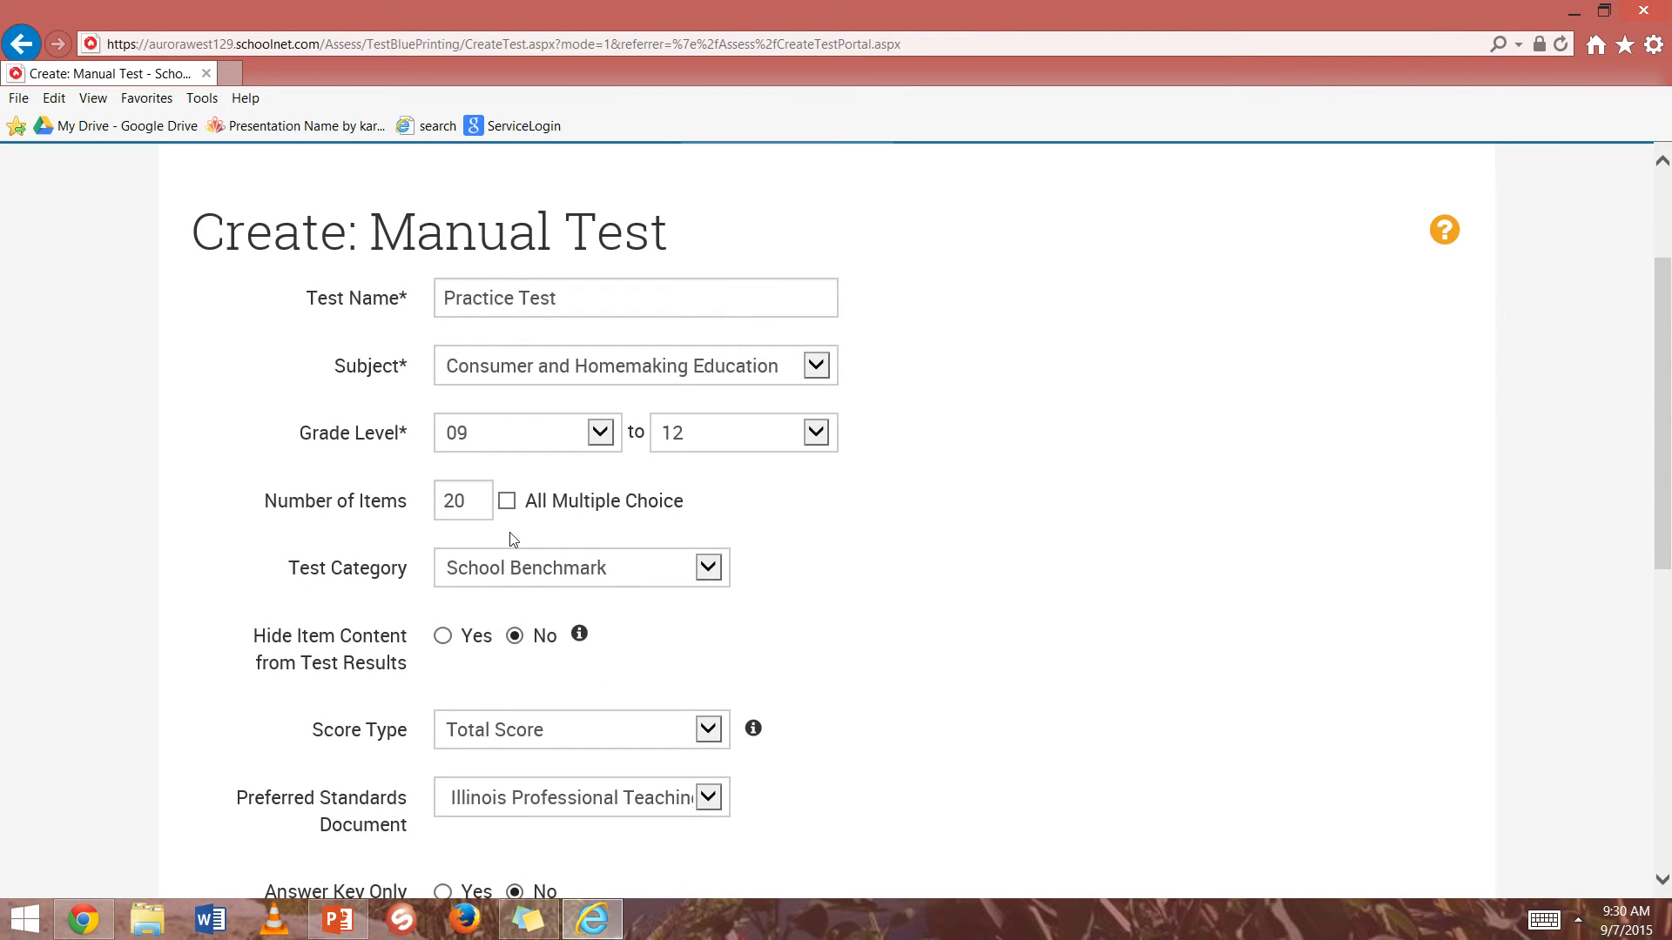
pyautogui.press('BackSpace')
pyautogui.click(797, 579)
pyautogui.scroll(-2, 774, 541)
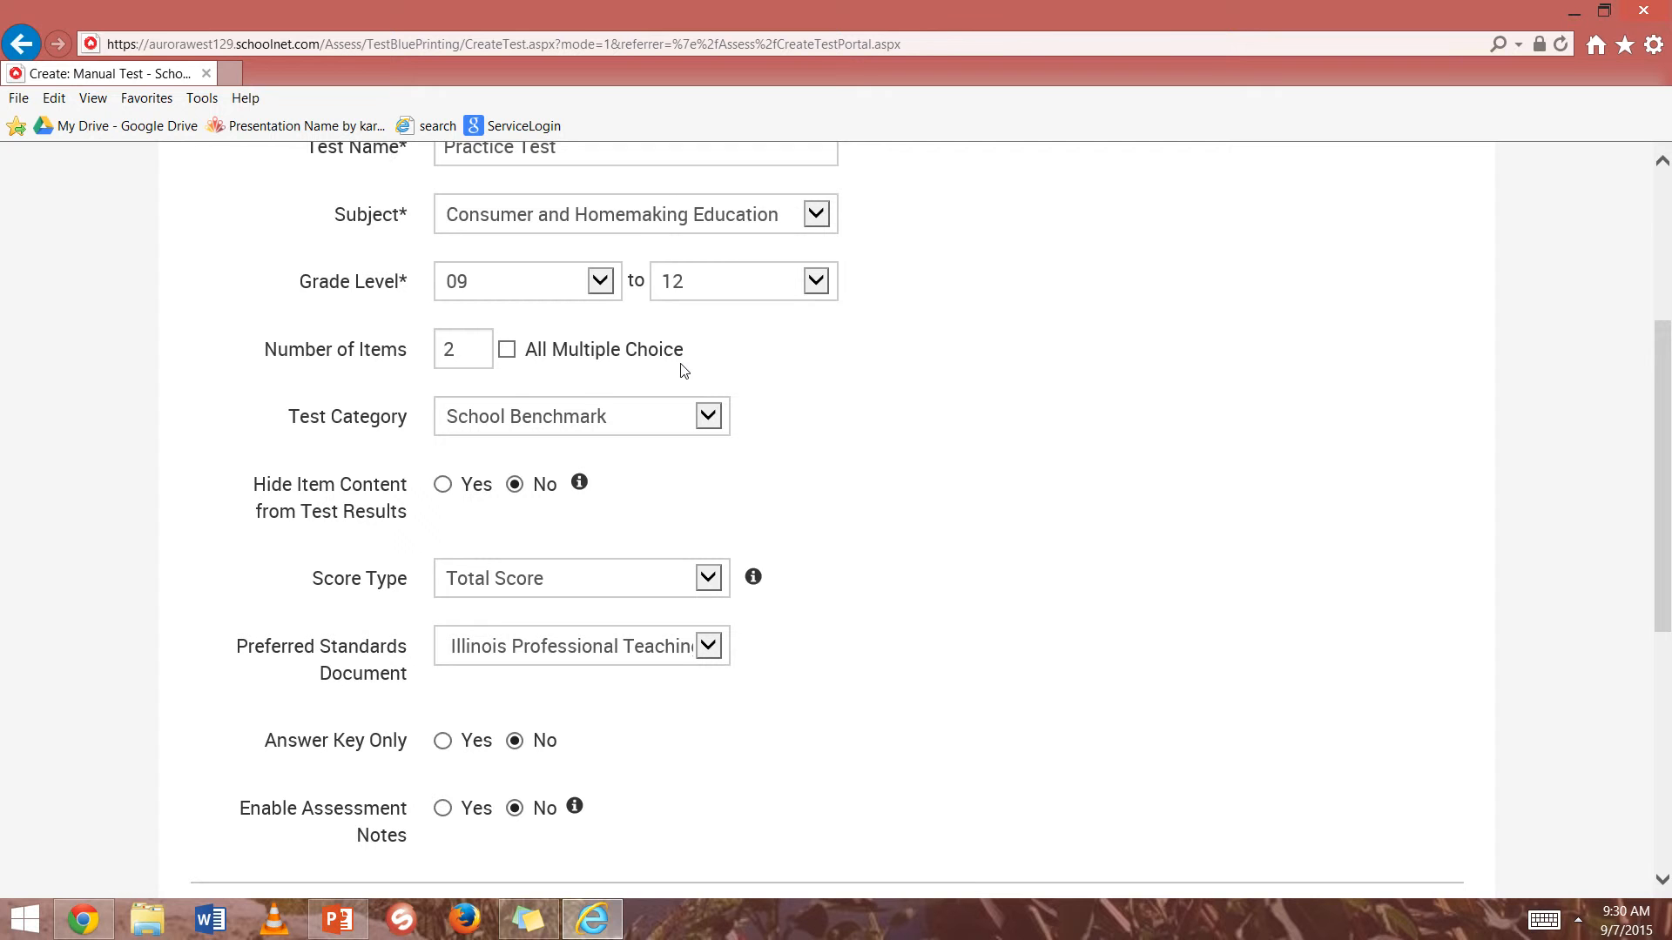
# - Select School Benchmark as the test category and Total Score as the score type
pyautogui.click(708, 419)
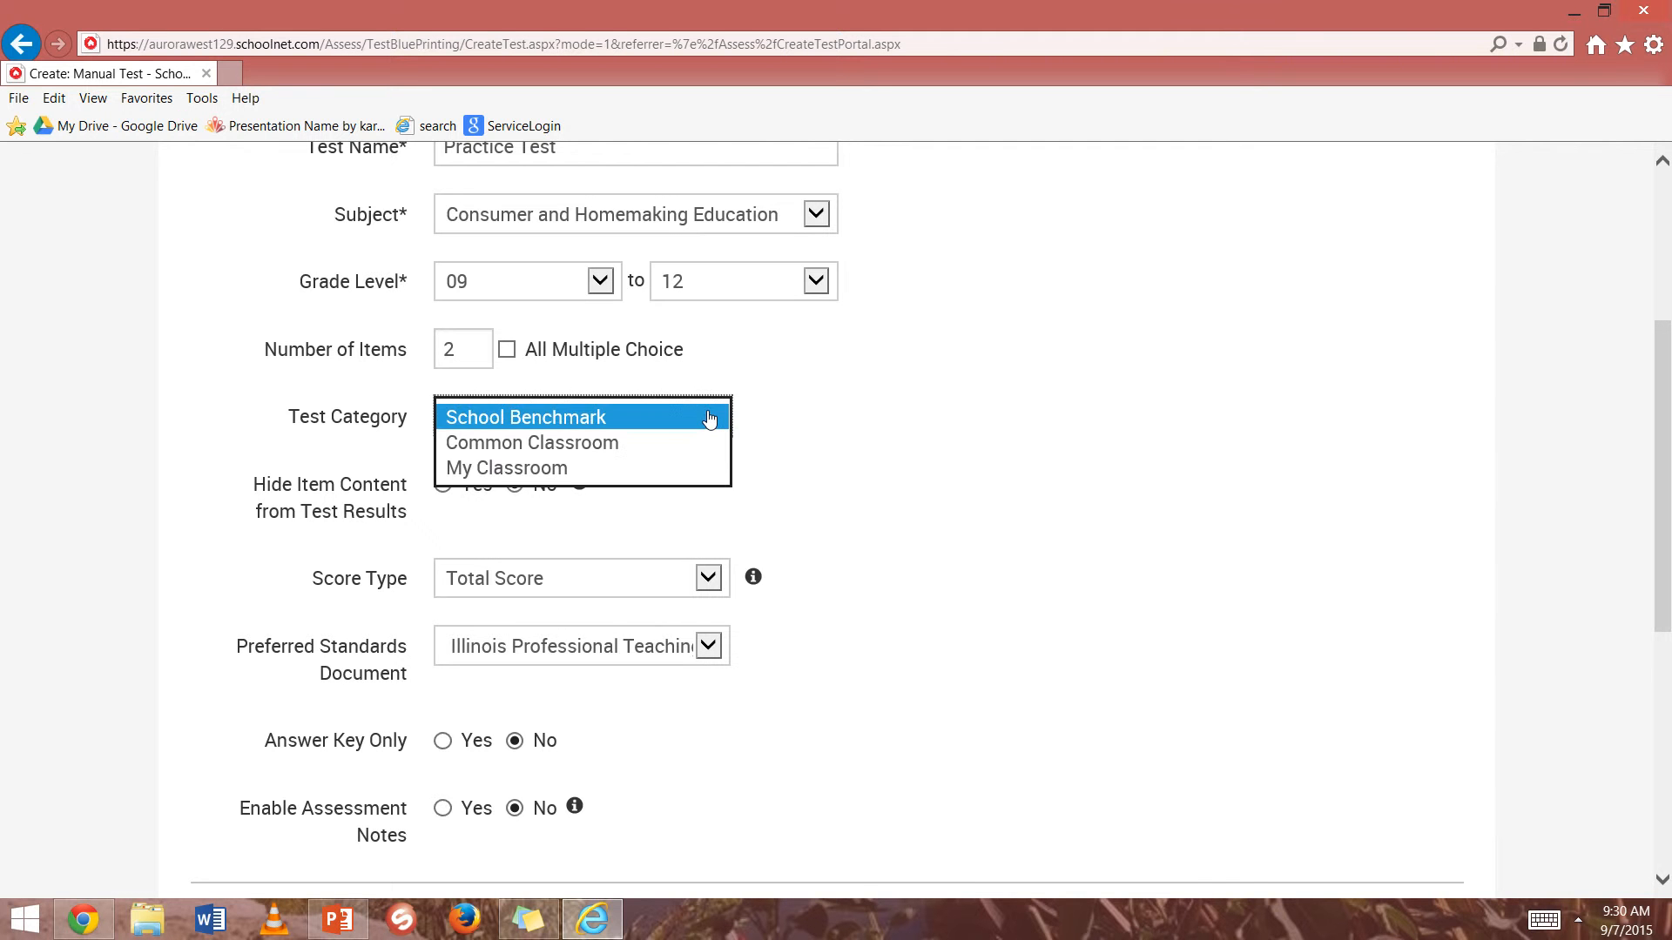
pyautogui.click(659, 419)
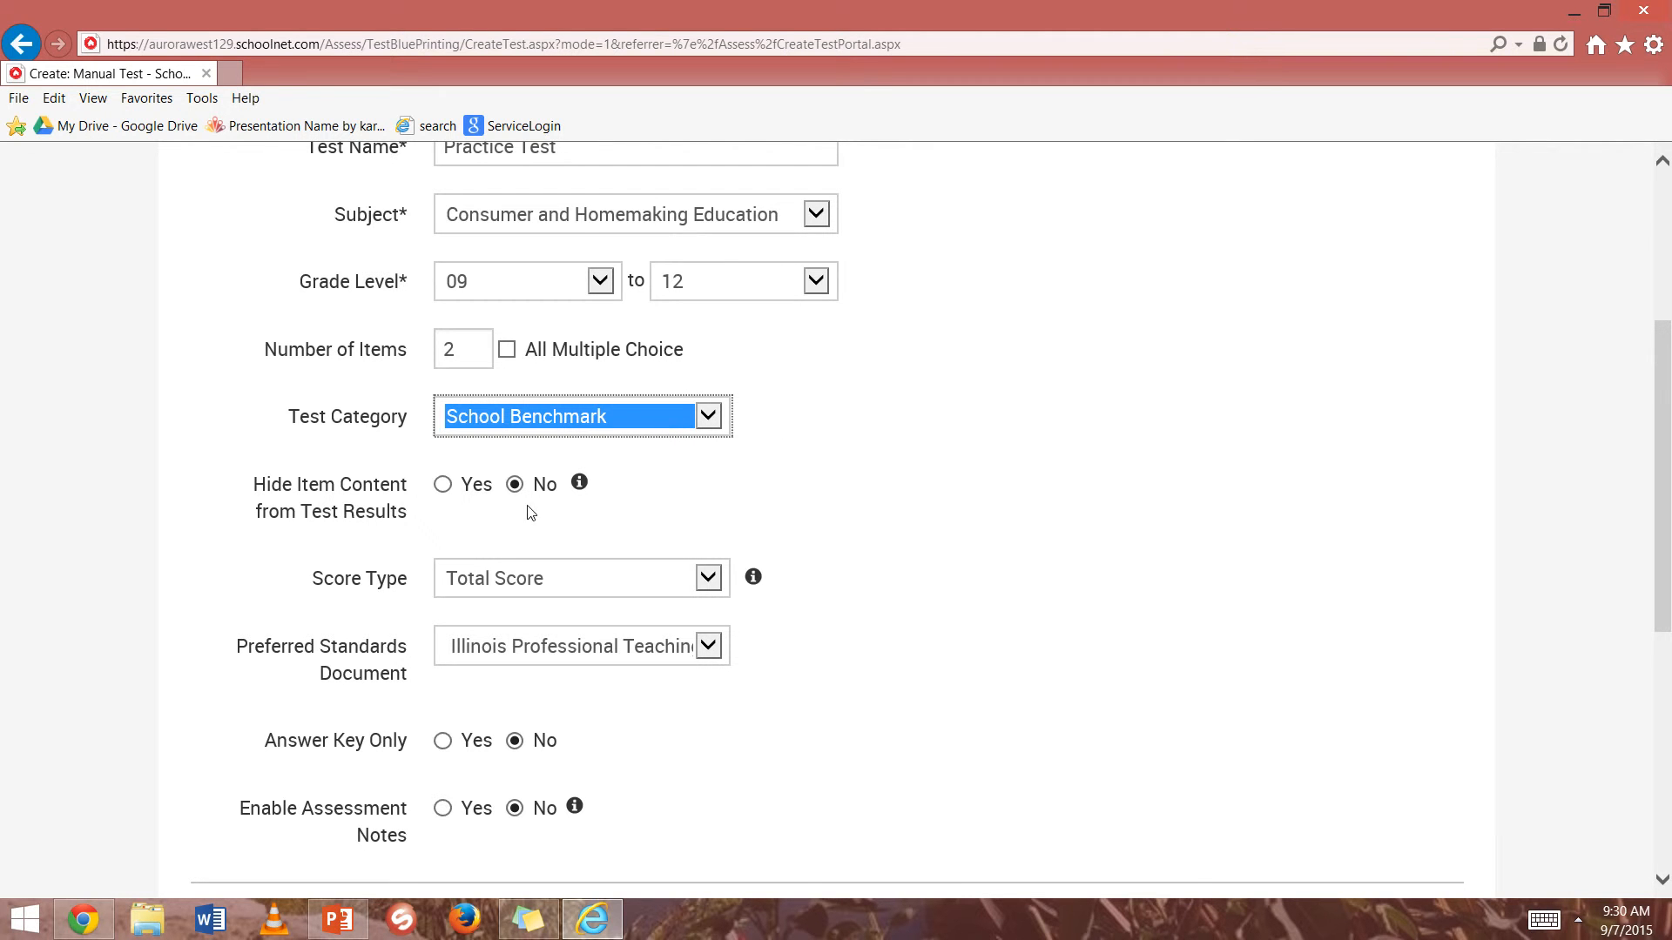
pyautogui.click(706, 579)
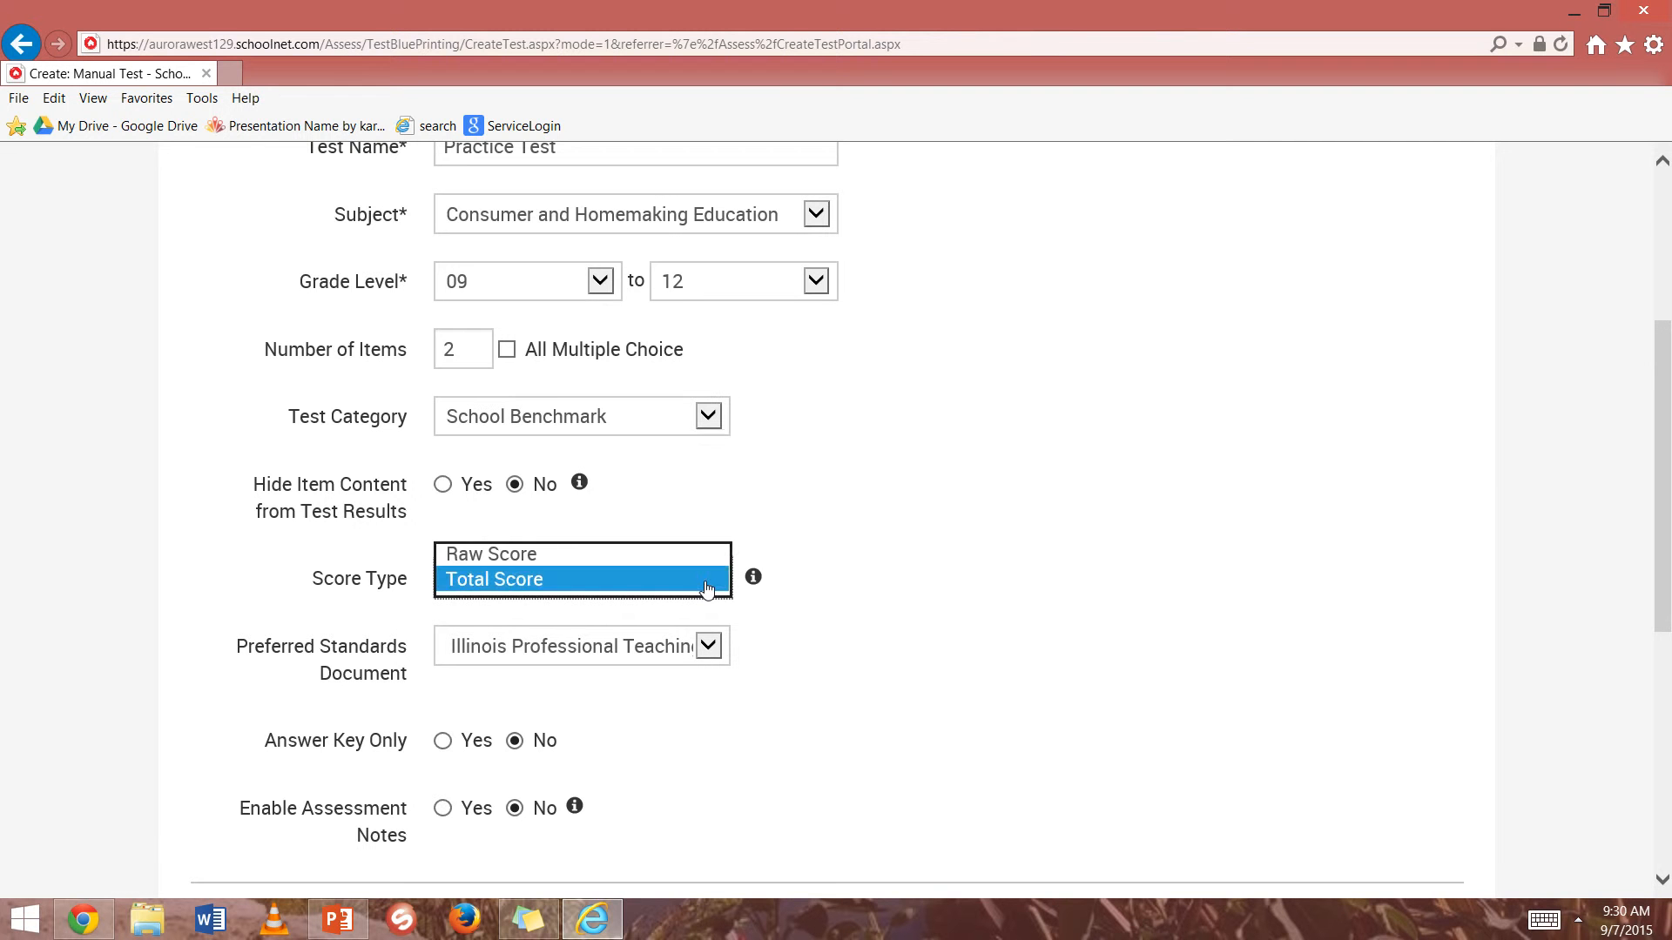
pyautogui.click(712, 585)
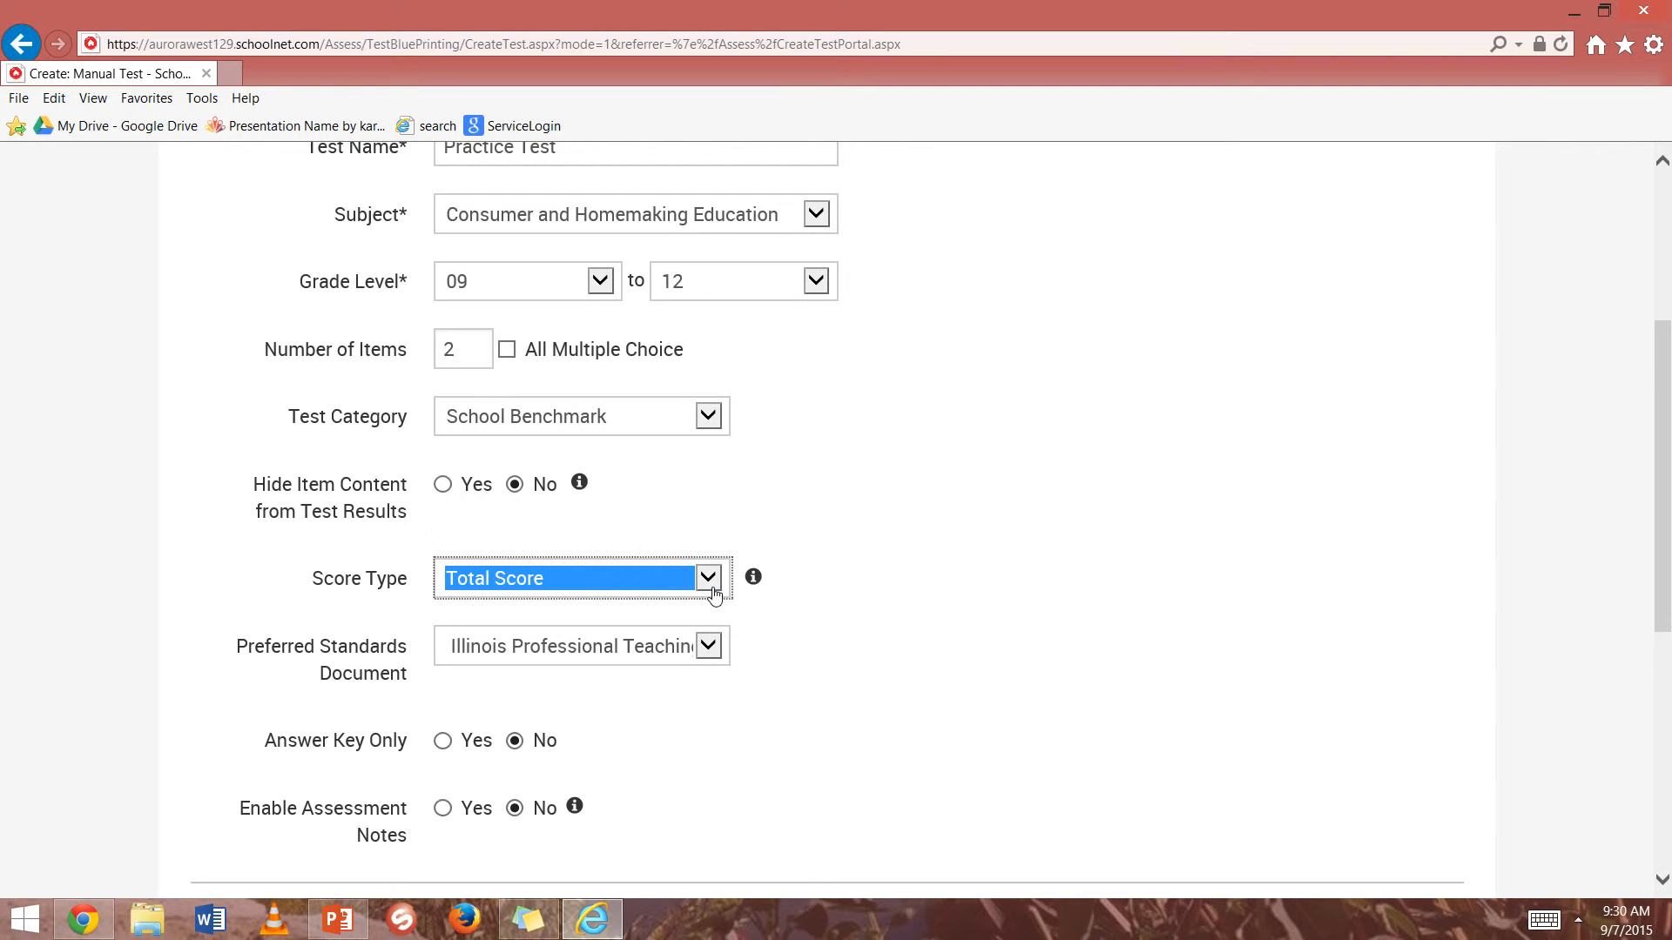
# - Set the preferred standards document to FACSStandards and set Answer Key Only to Yes
pyautogui.click(710, 651)
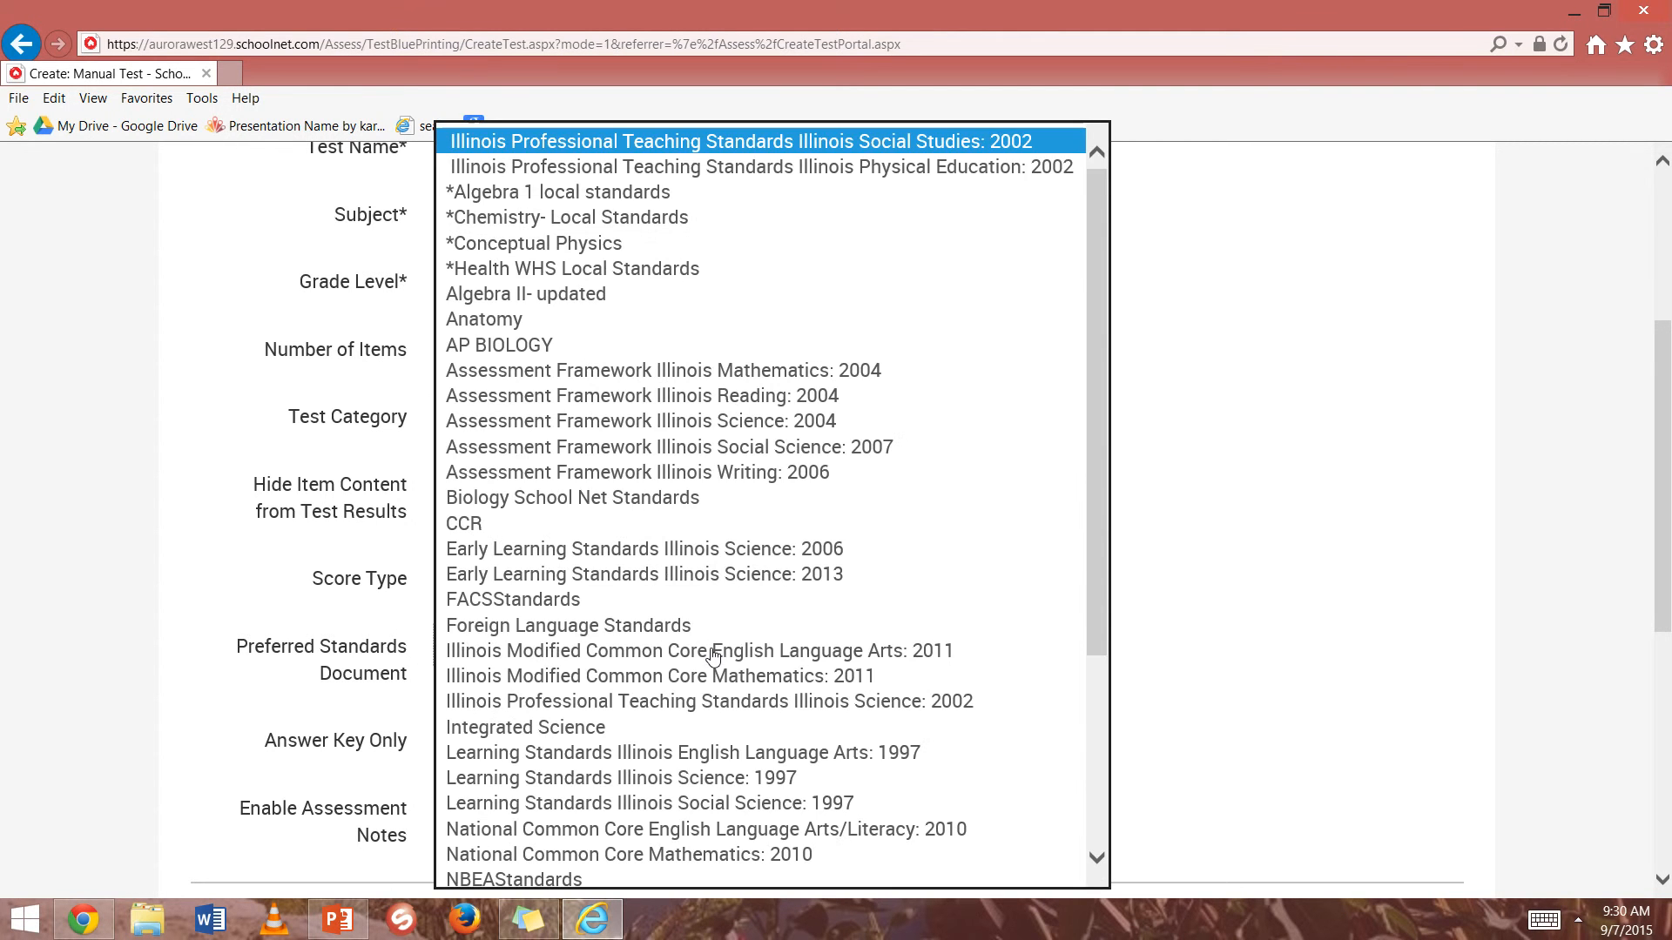
pyautogui.click(665, 598)
pyautogui.scroll(-4, 669, 605)
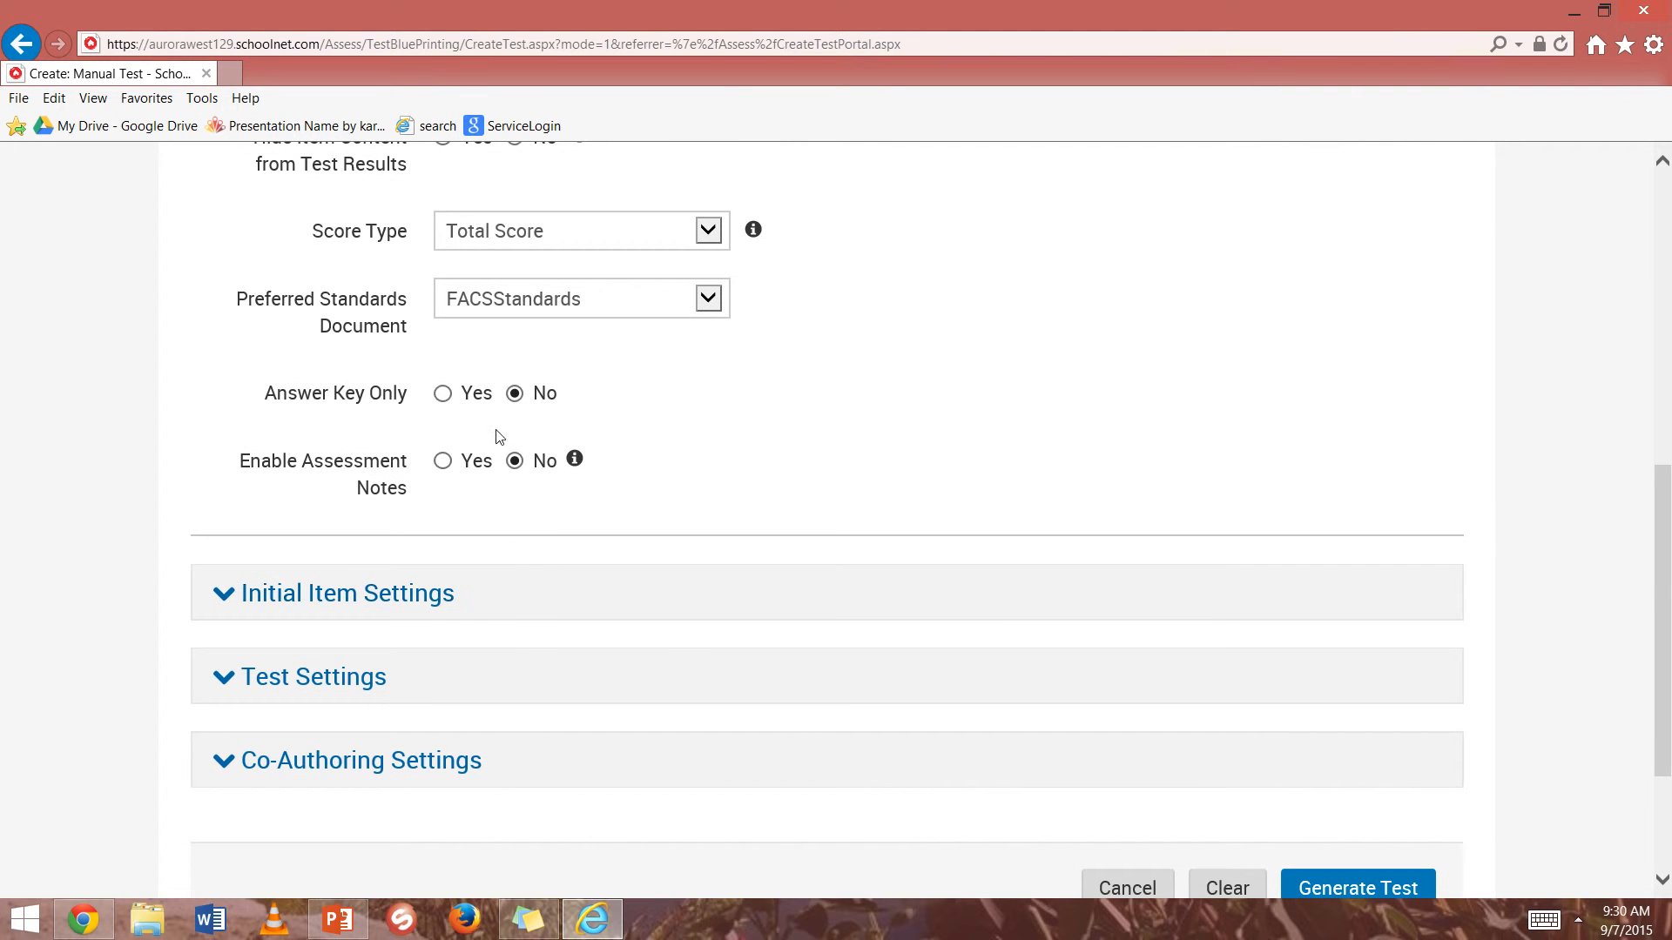
pyautogui.click(444, 396)
# - Check the co-authoring settings without changing them, and generate the test
pyautogui.scroll(-3, 624, 482)
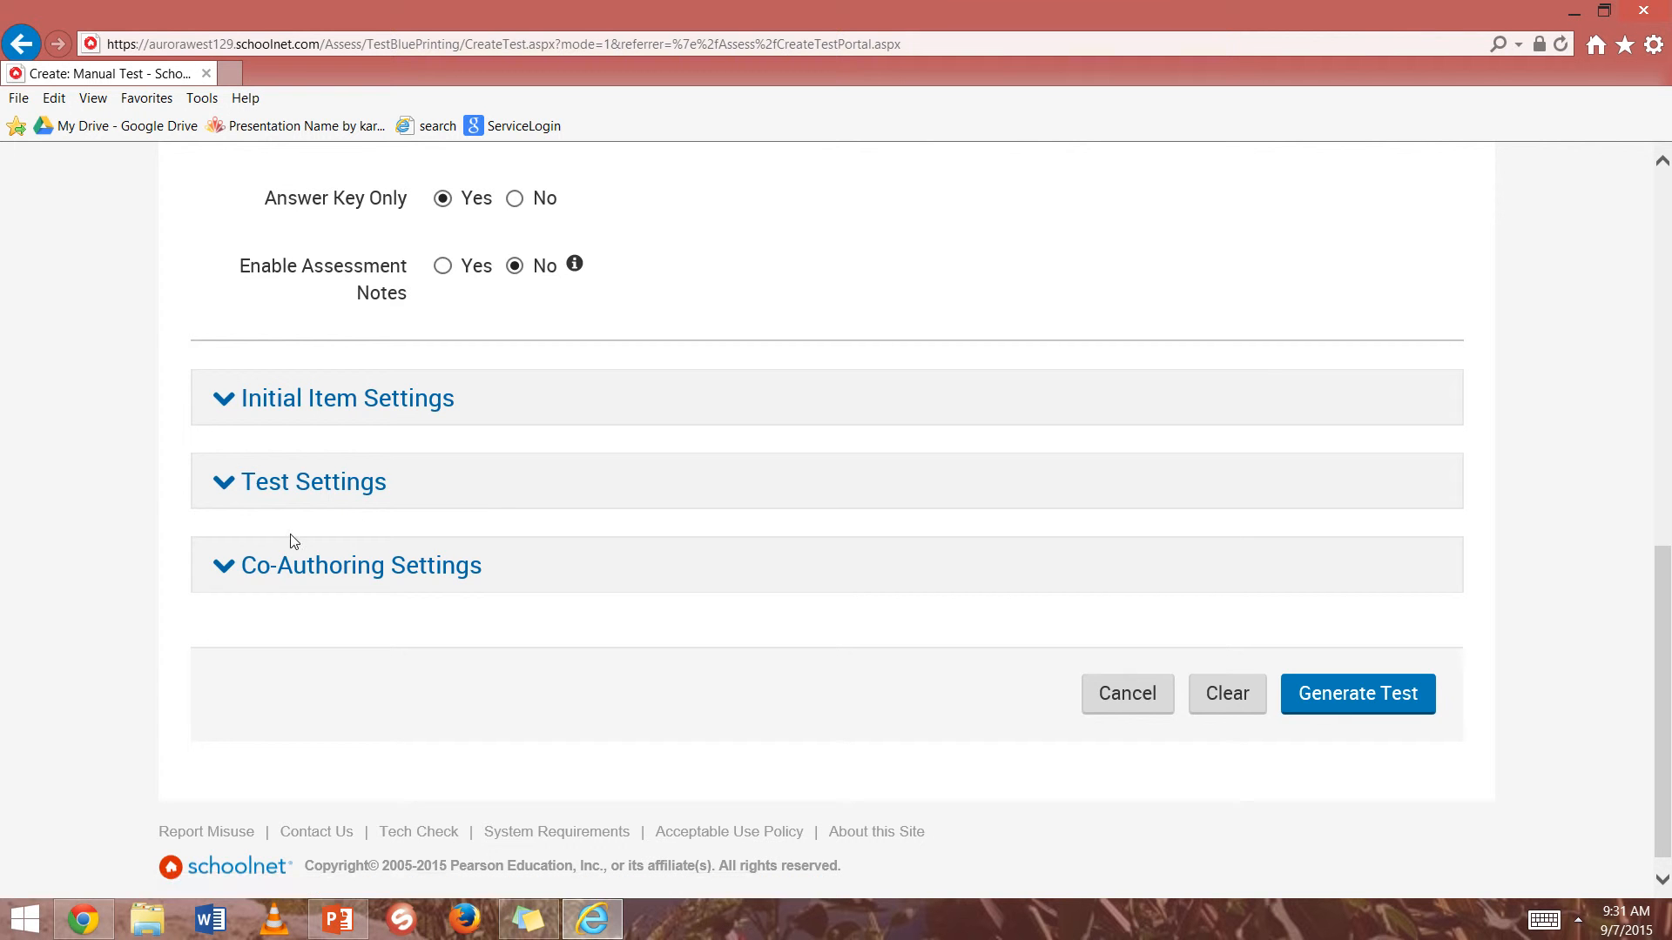
pyautogui.click(225, 568)
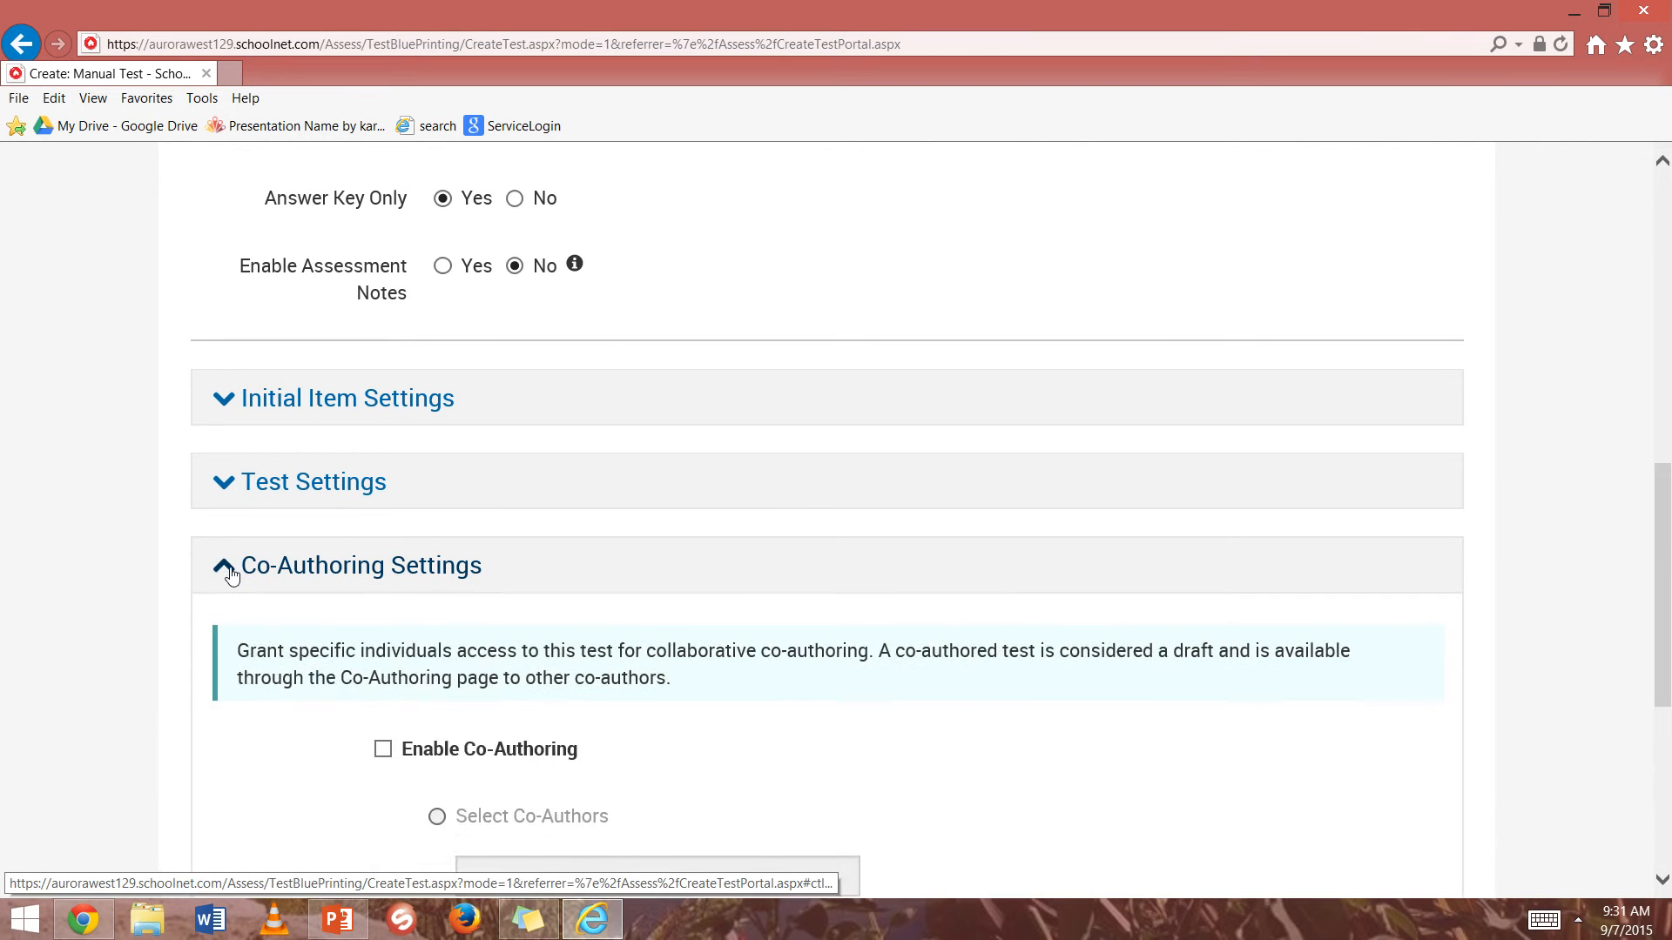
pyautogui.scroll(-3, 231, 575)
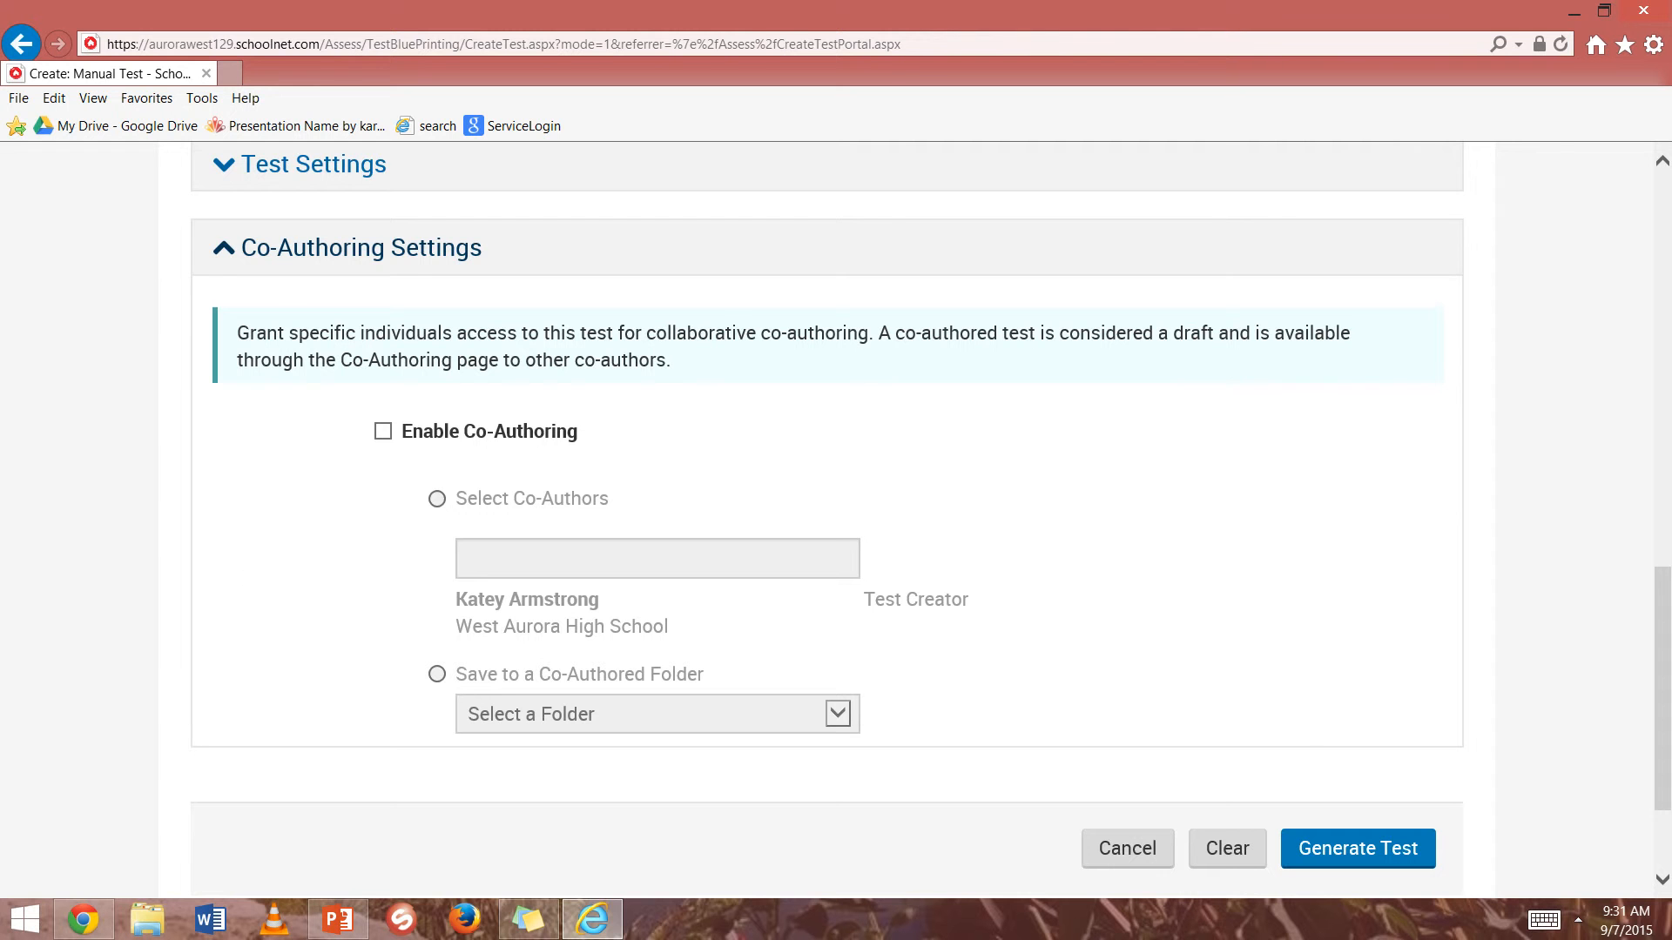
pyautogui.click(231, 253)
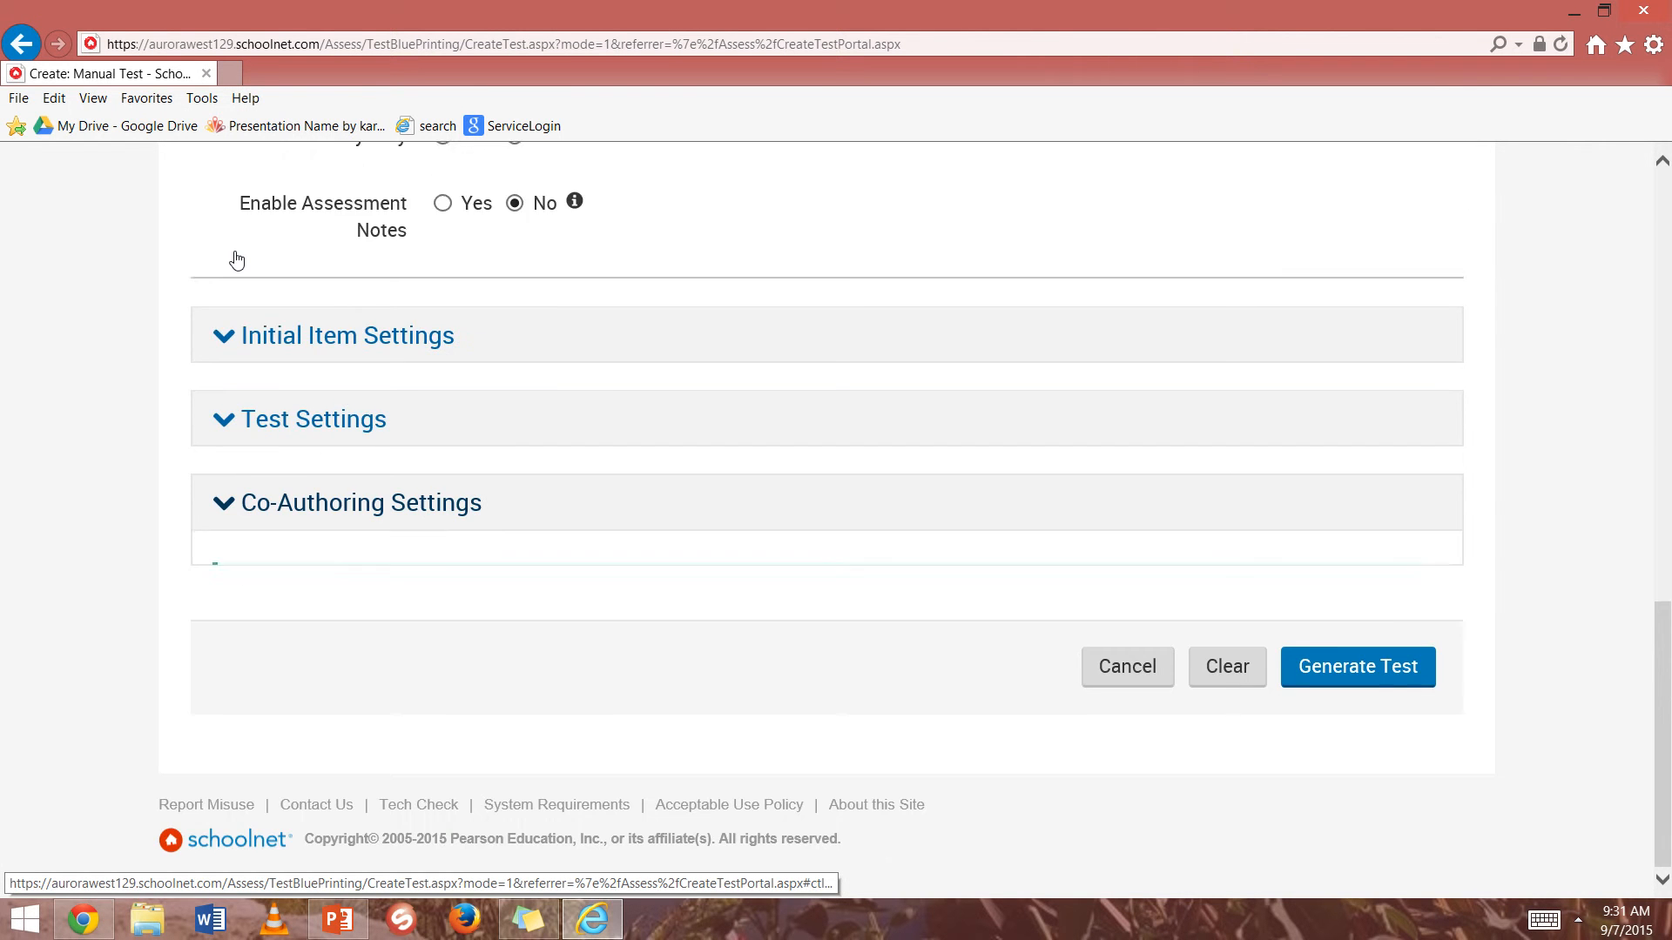
pyautogui.scroll(2, 236, 259)
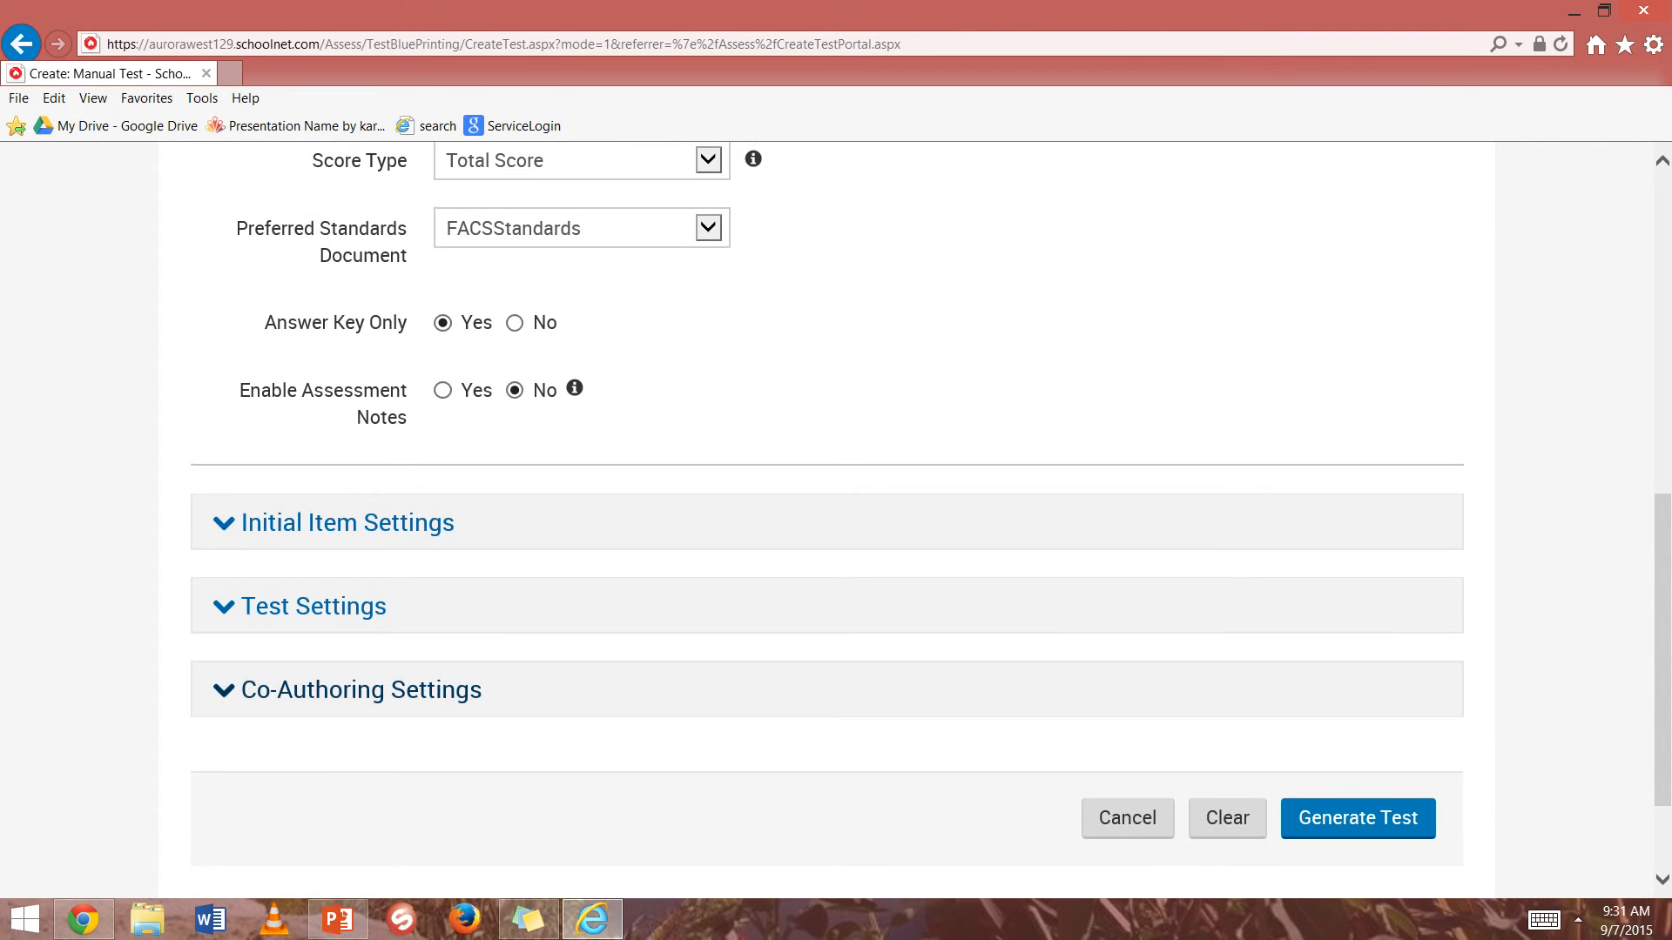
pyautogui.click(1352, 832)
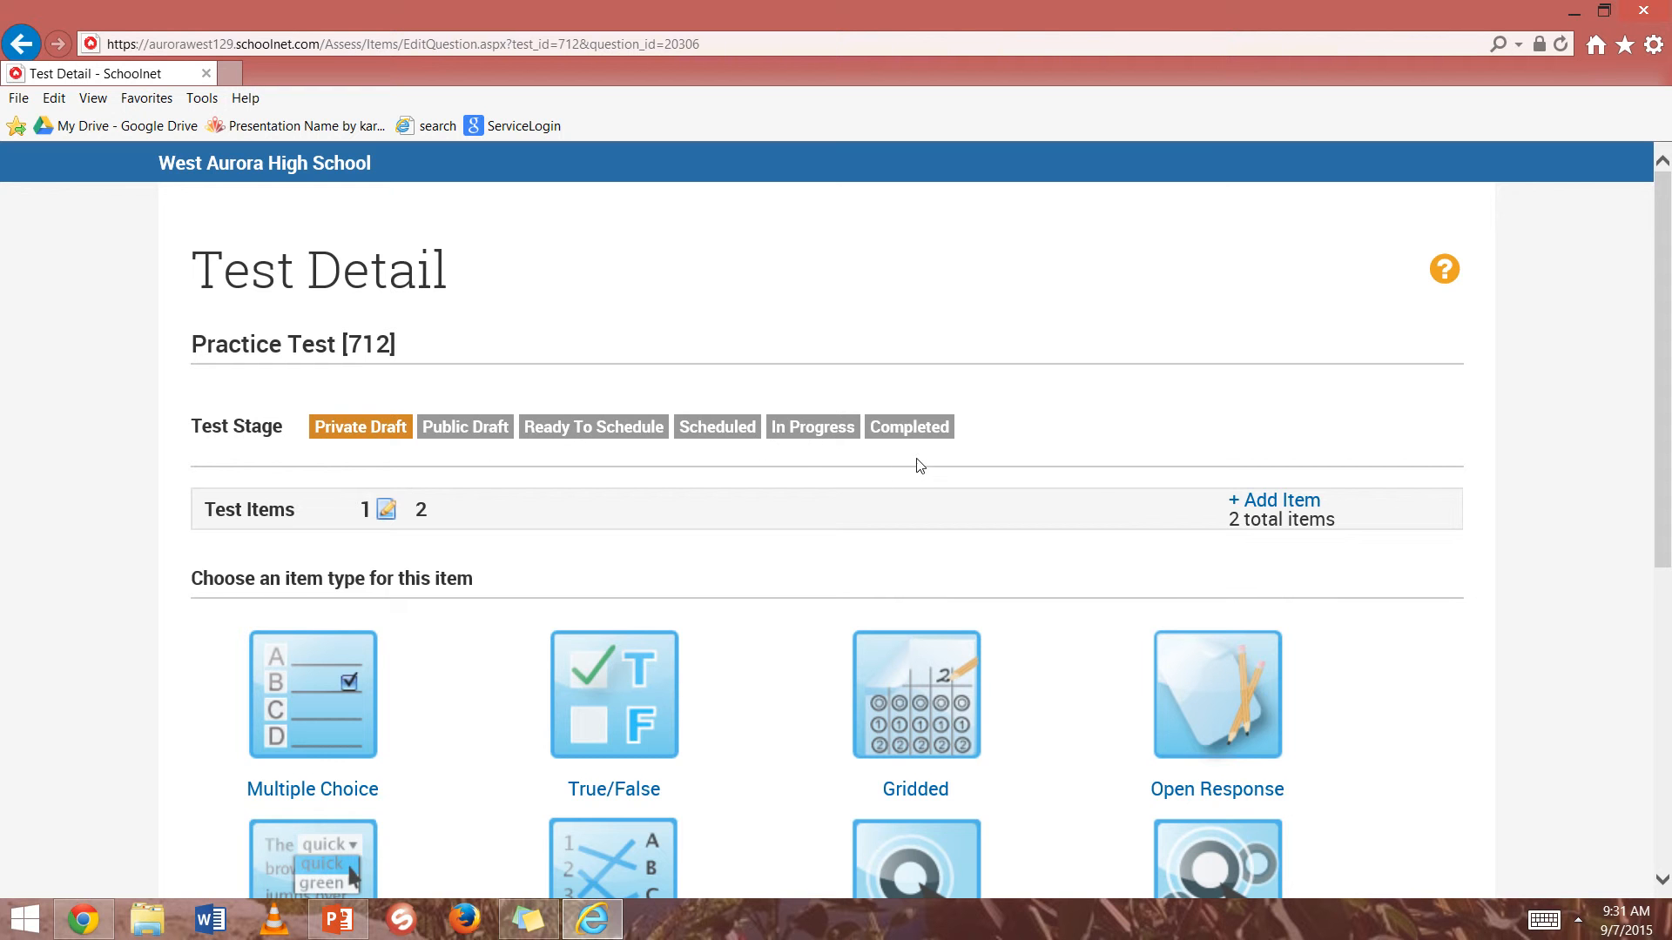
# - Choose Multiple Choice as the item type for test item 1
pyautogui.moveTo(796, 550); pyautogui.dragTo(667, 500)
pyautogui.click(581, 477)
pyautogui.scroll(-4, 332, 429)
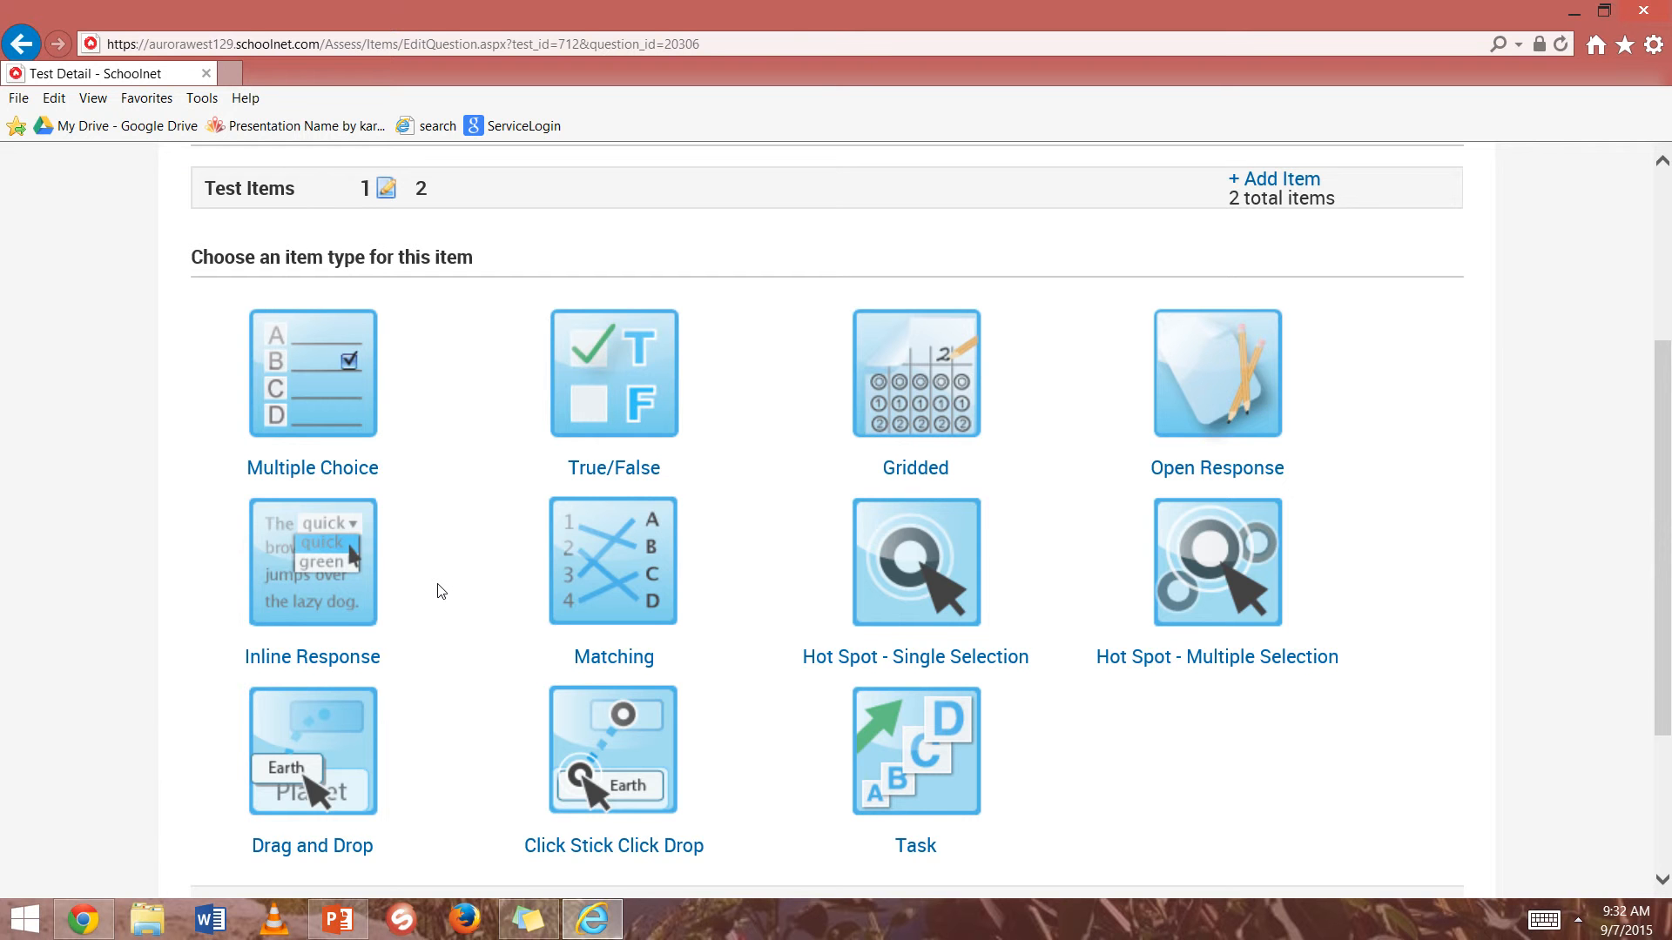
pyautogui.click(324, 416)
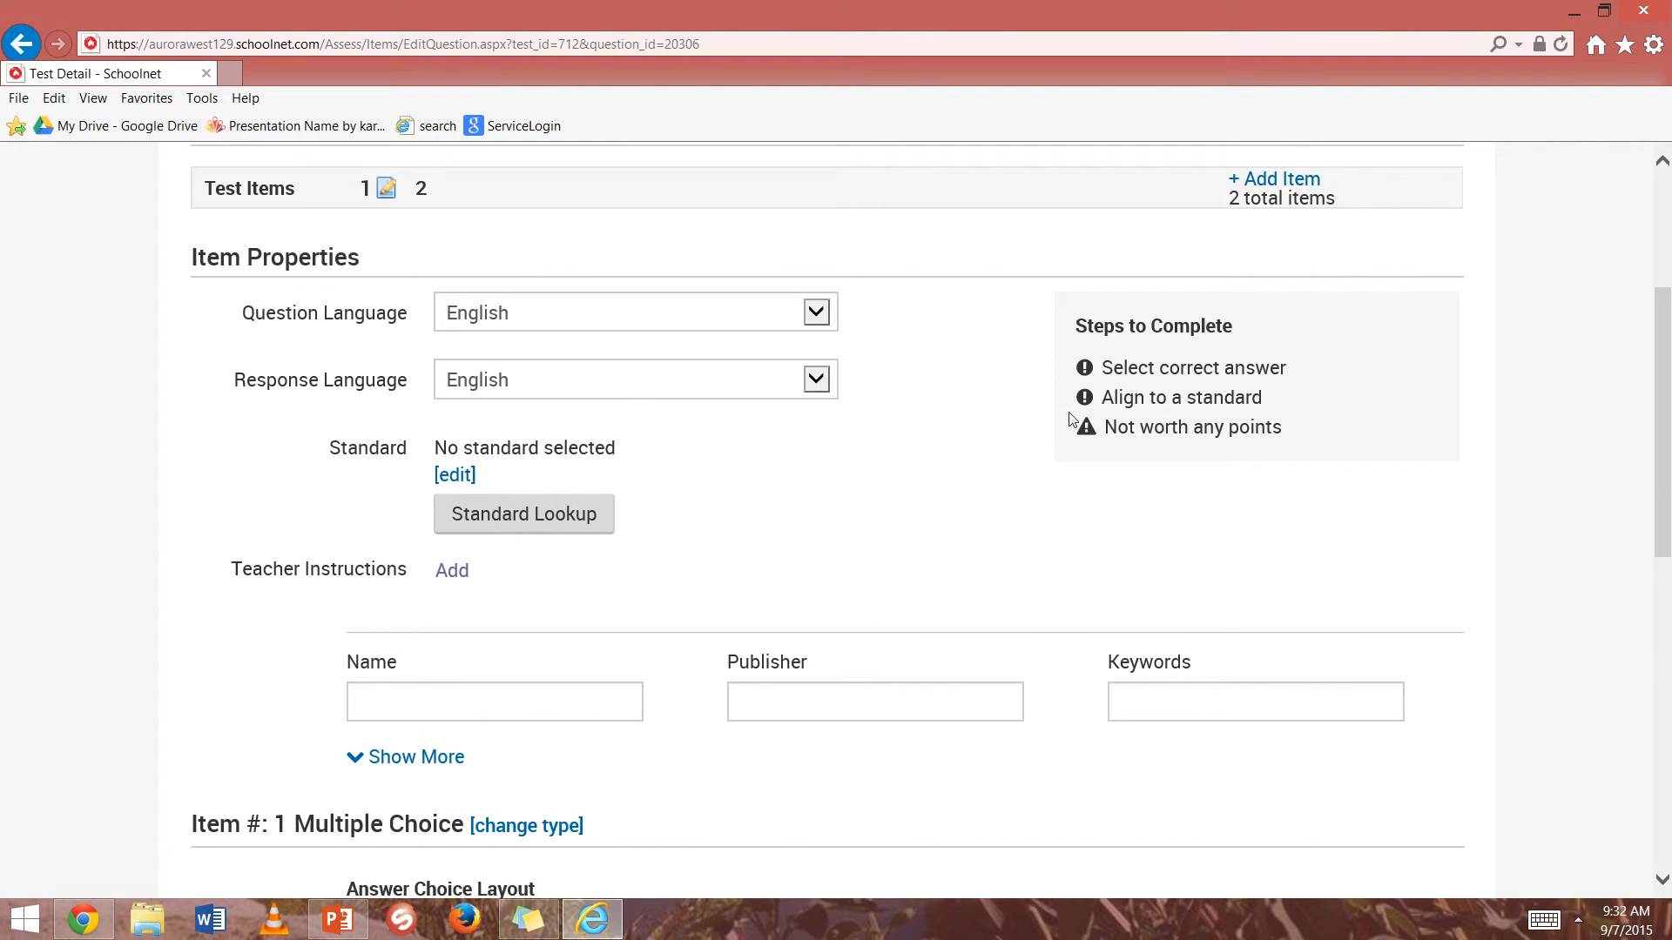
# - Align item 1 to FACSStandards standard 1.1.2, on the effects of social, economic, and technological change, found under NASAFACS.1.1
pyautogui.click(495, 515)
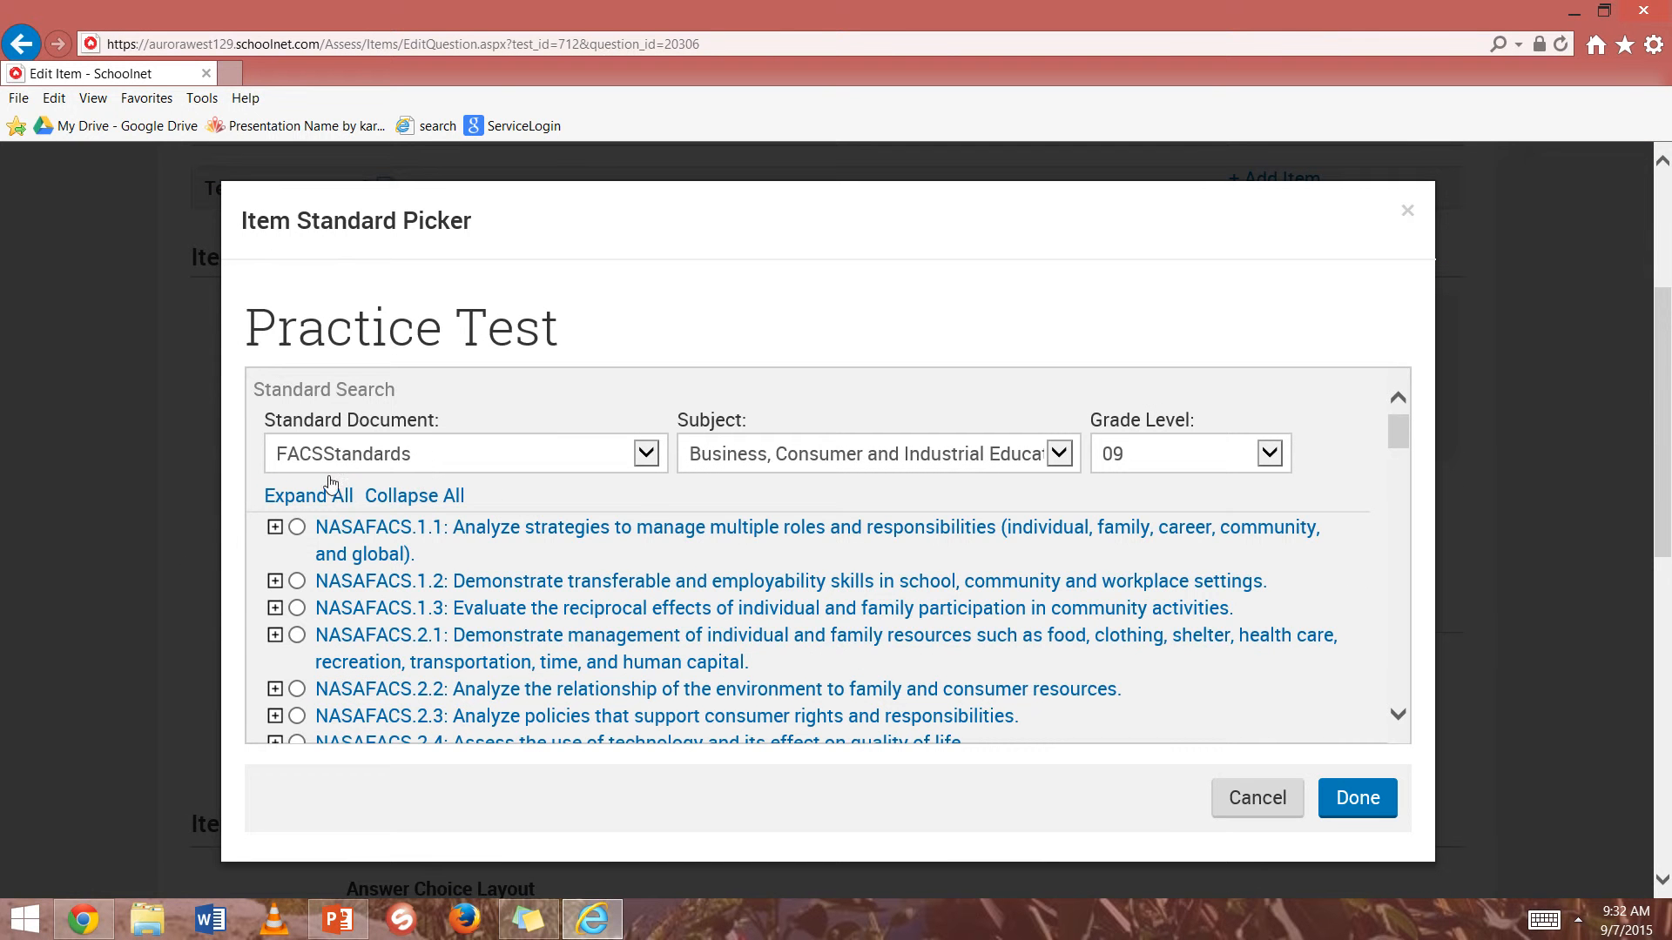
pyautogui.scroll(-15, 581, 633)
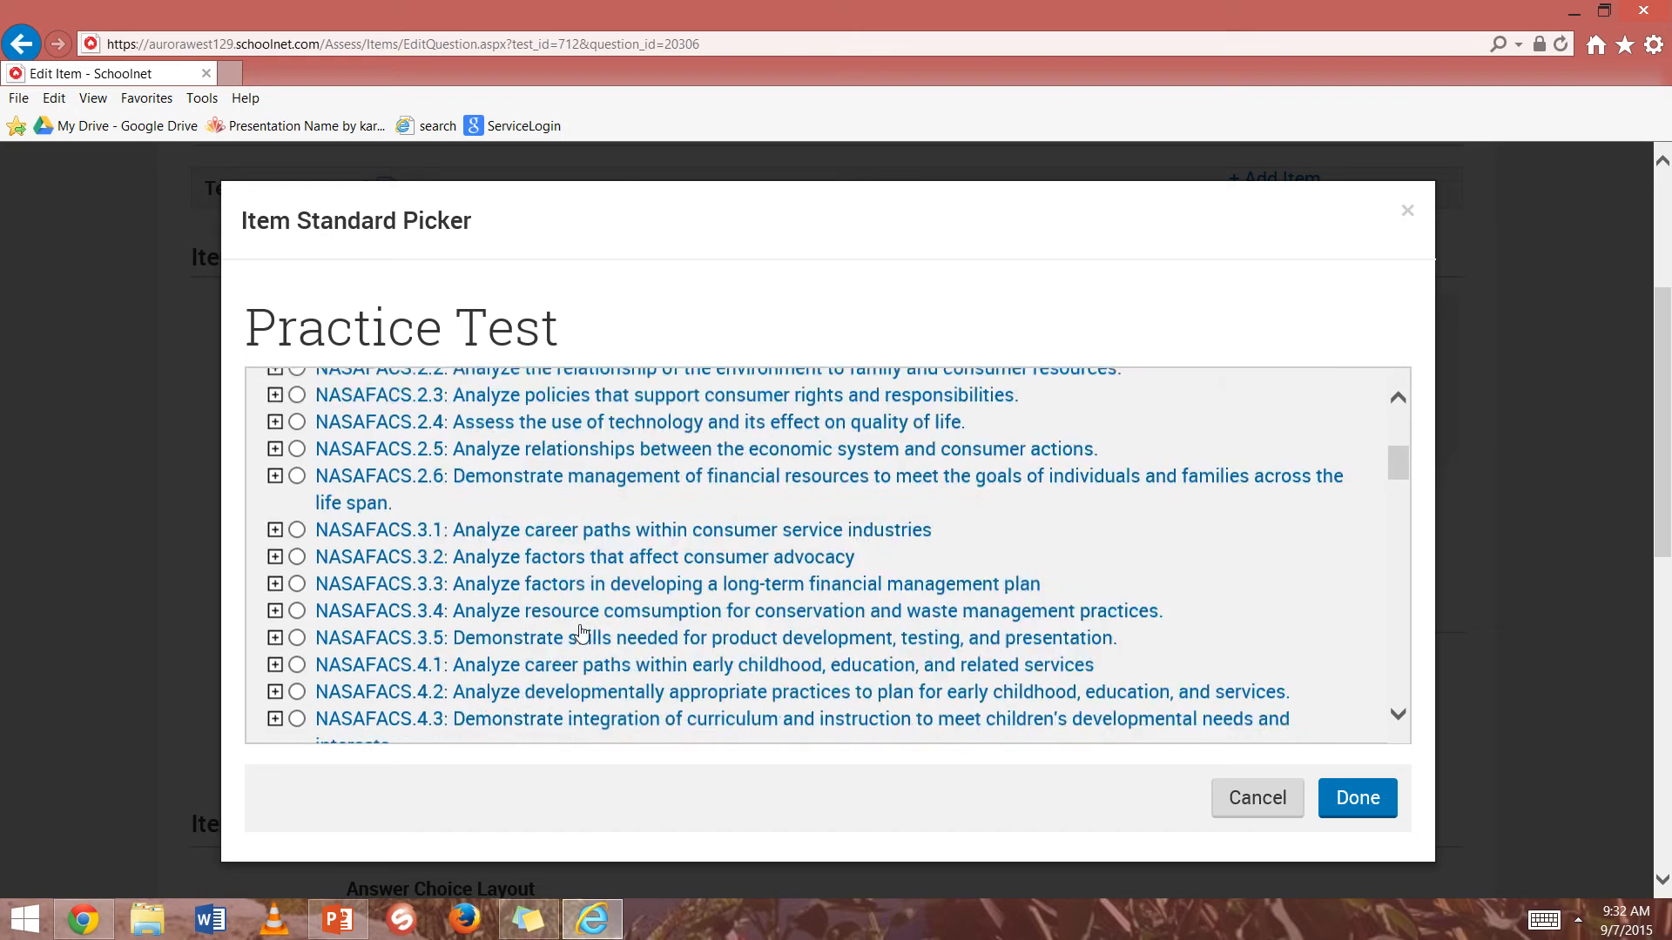
pyautogui.scroll(-3, 582, 633)
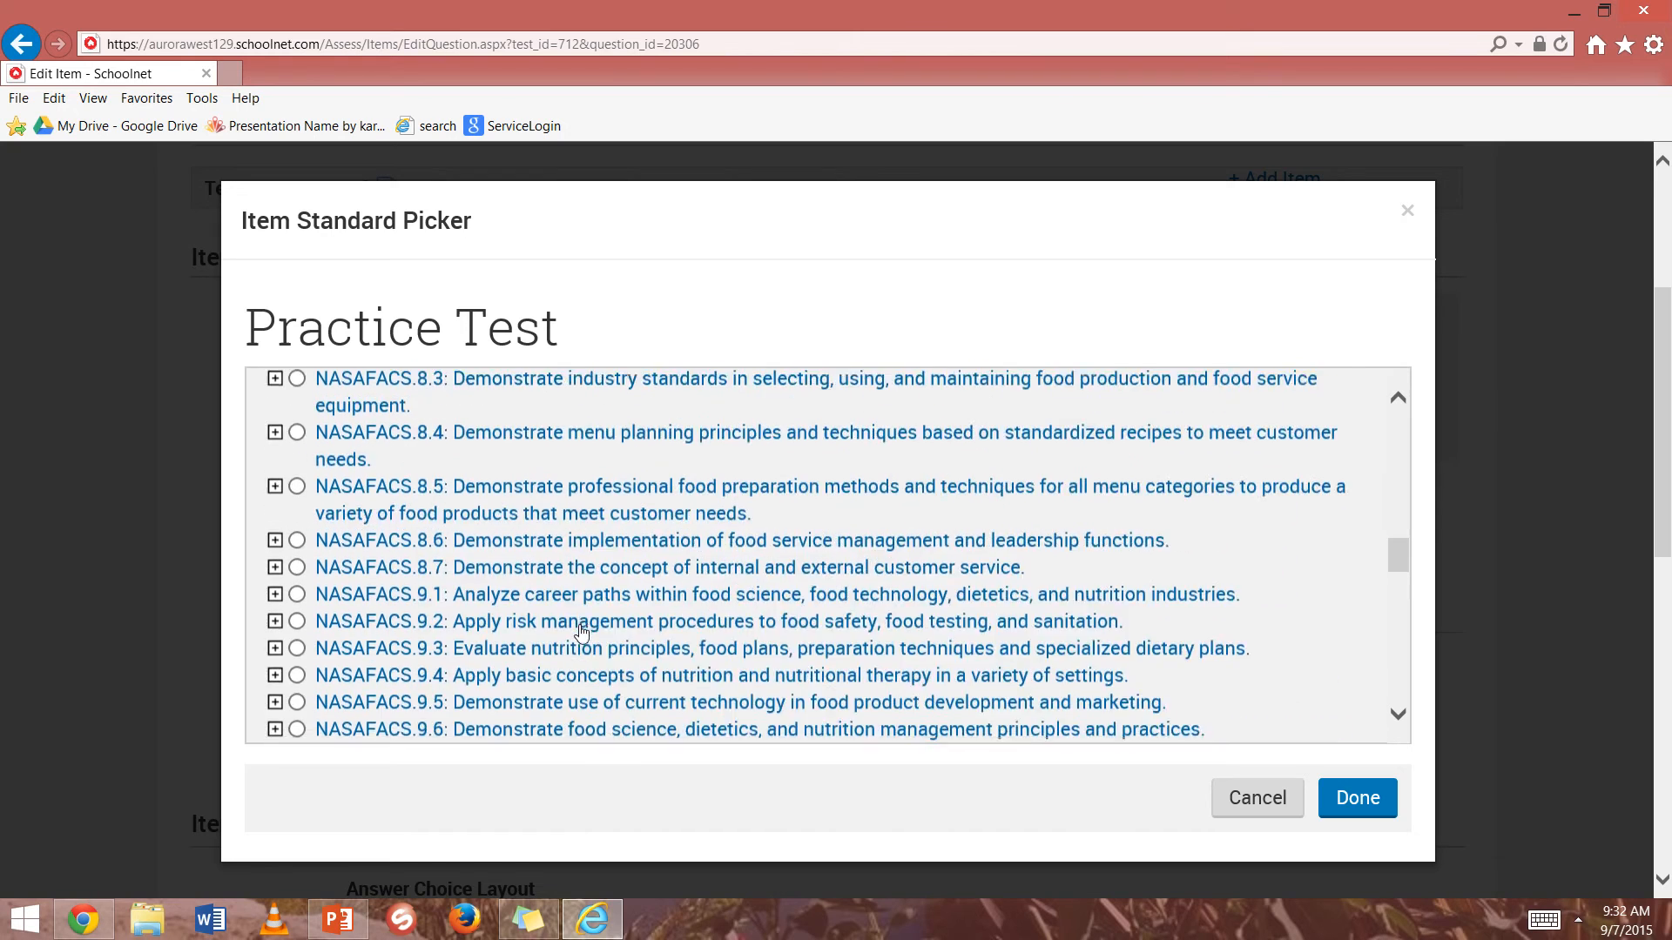
pyautogui.scroll(20, 582, 633)
pyautogui.scroll(2, 581, 633)
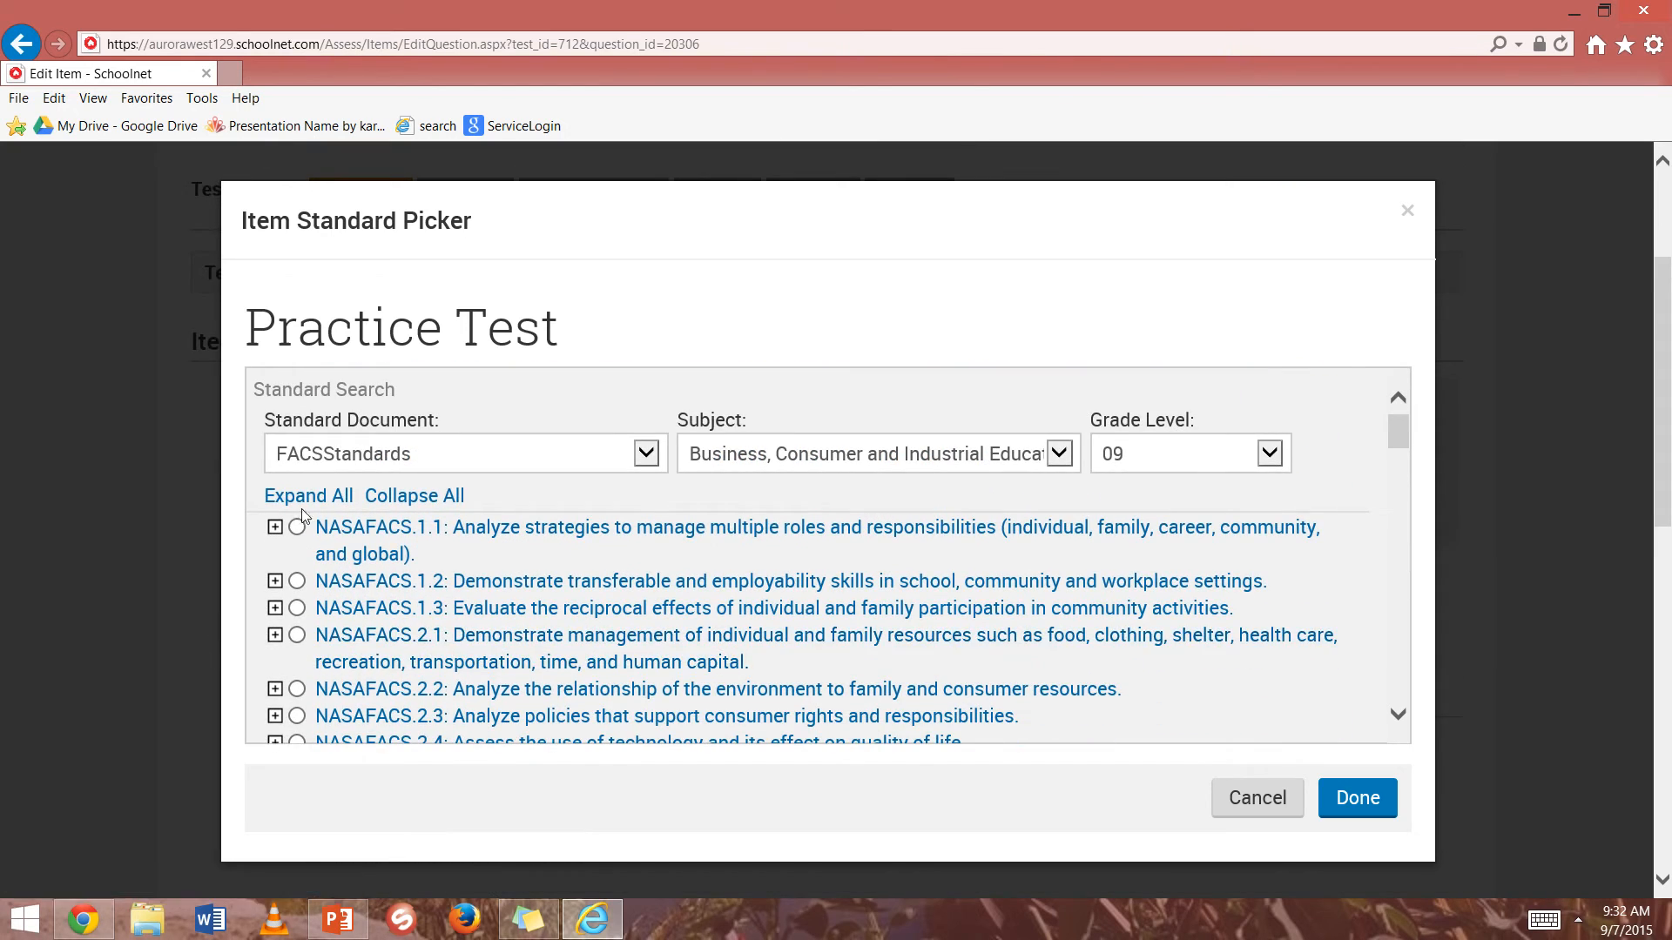
pyautogui.click(274, 528)
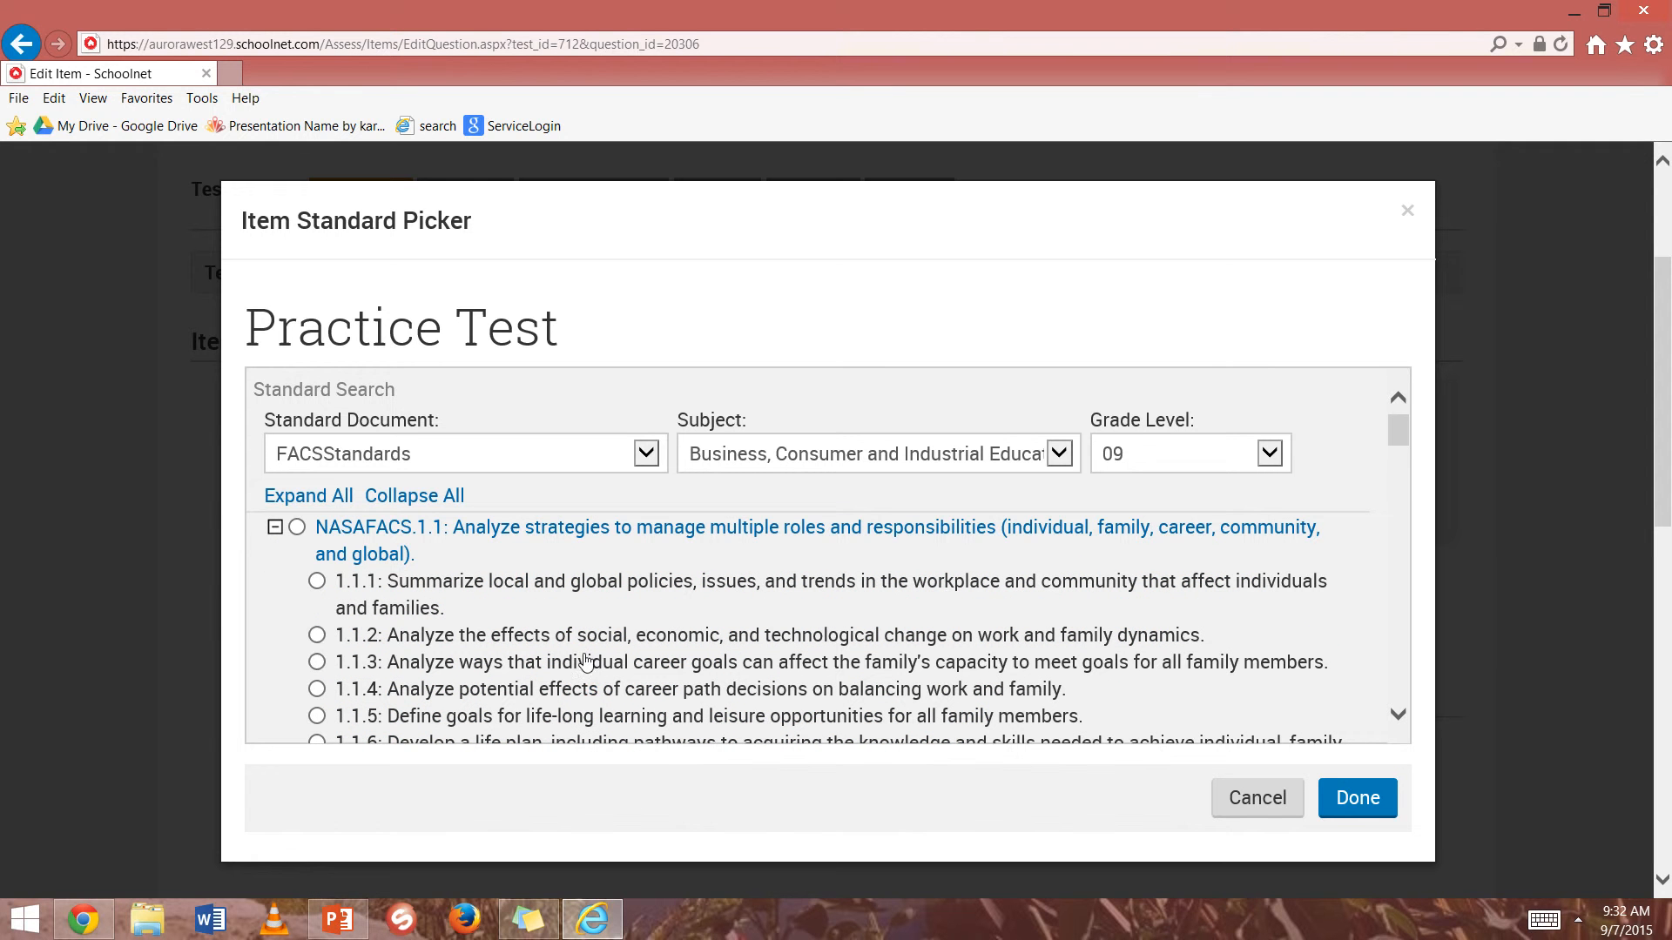
pyautogui.click(316, 636)
pyautogui.click(1373, 801)
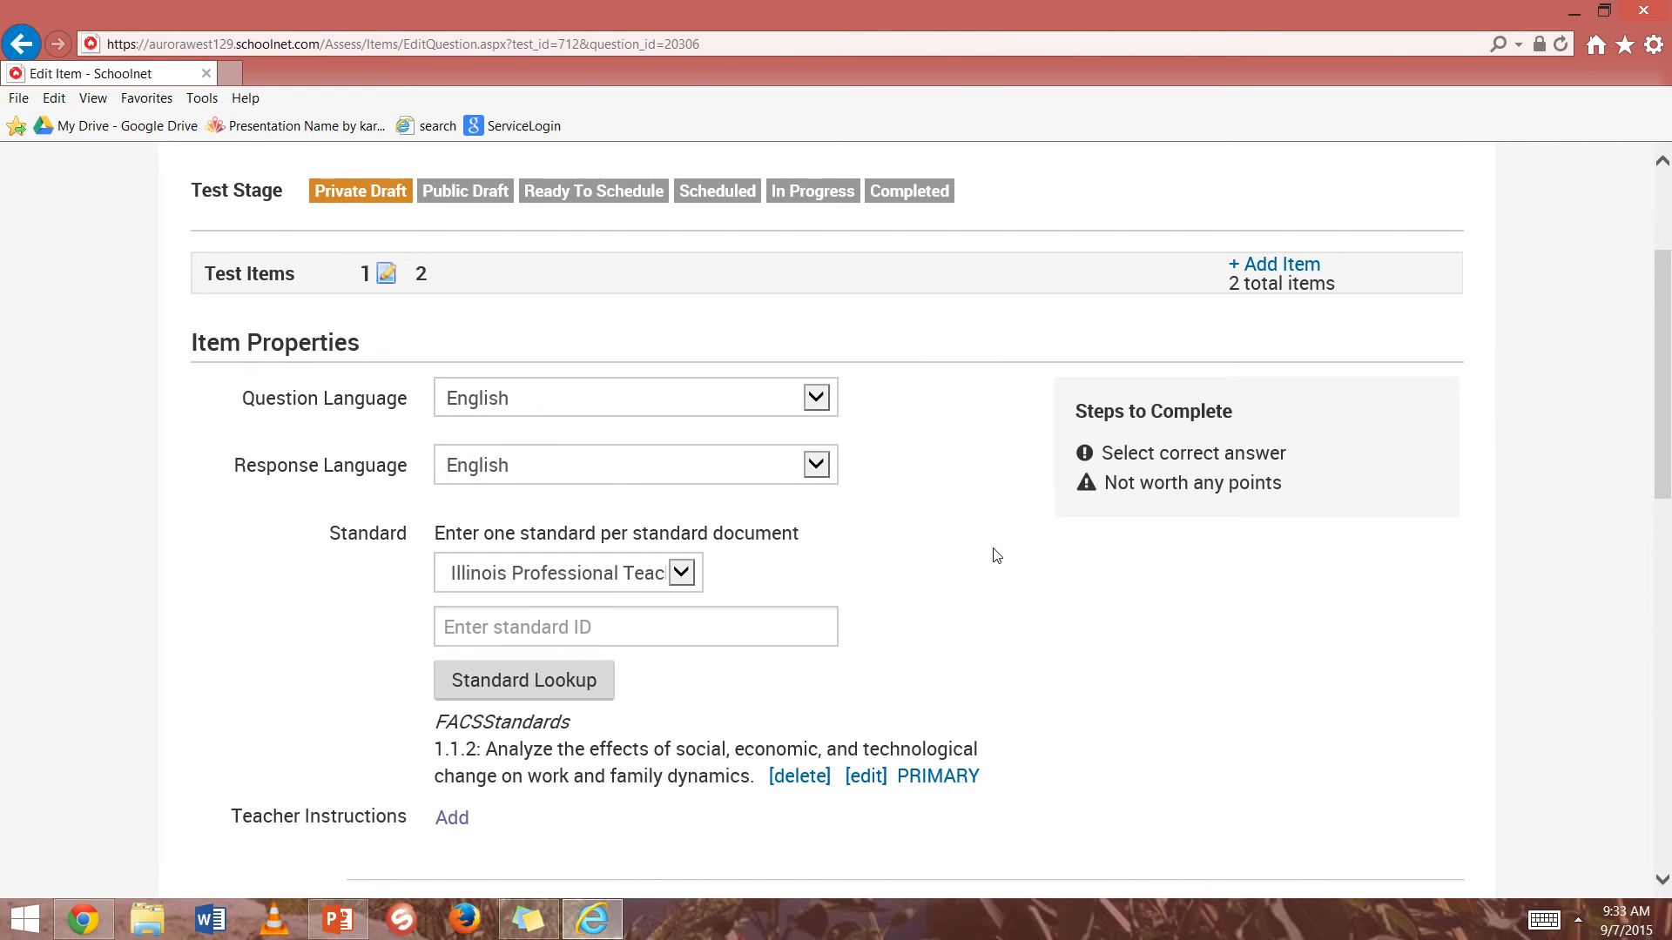
# - Mark answer choice A as item 1's correct response, worth 1 point
pyautogui.scroll(-3, 996, 555)
pyautogui.scroll(-4, 995, 554)
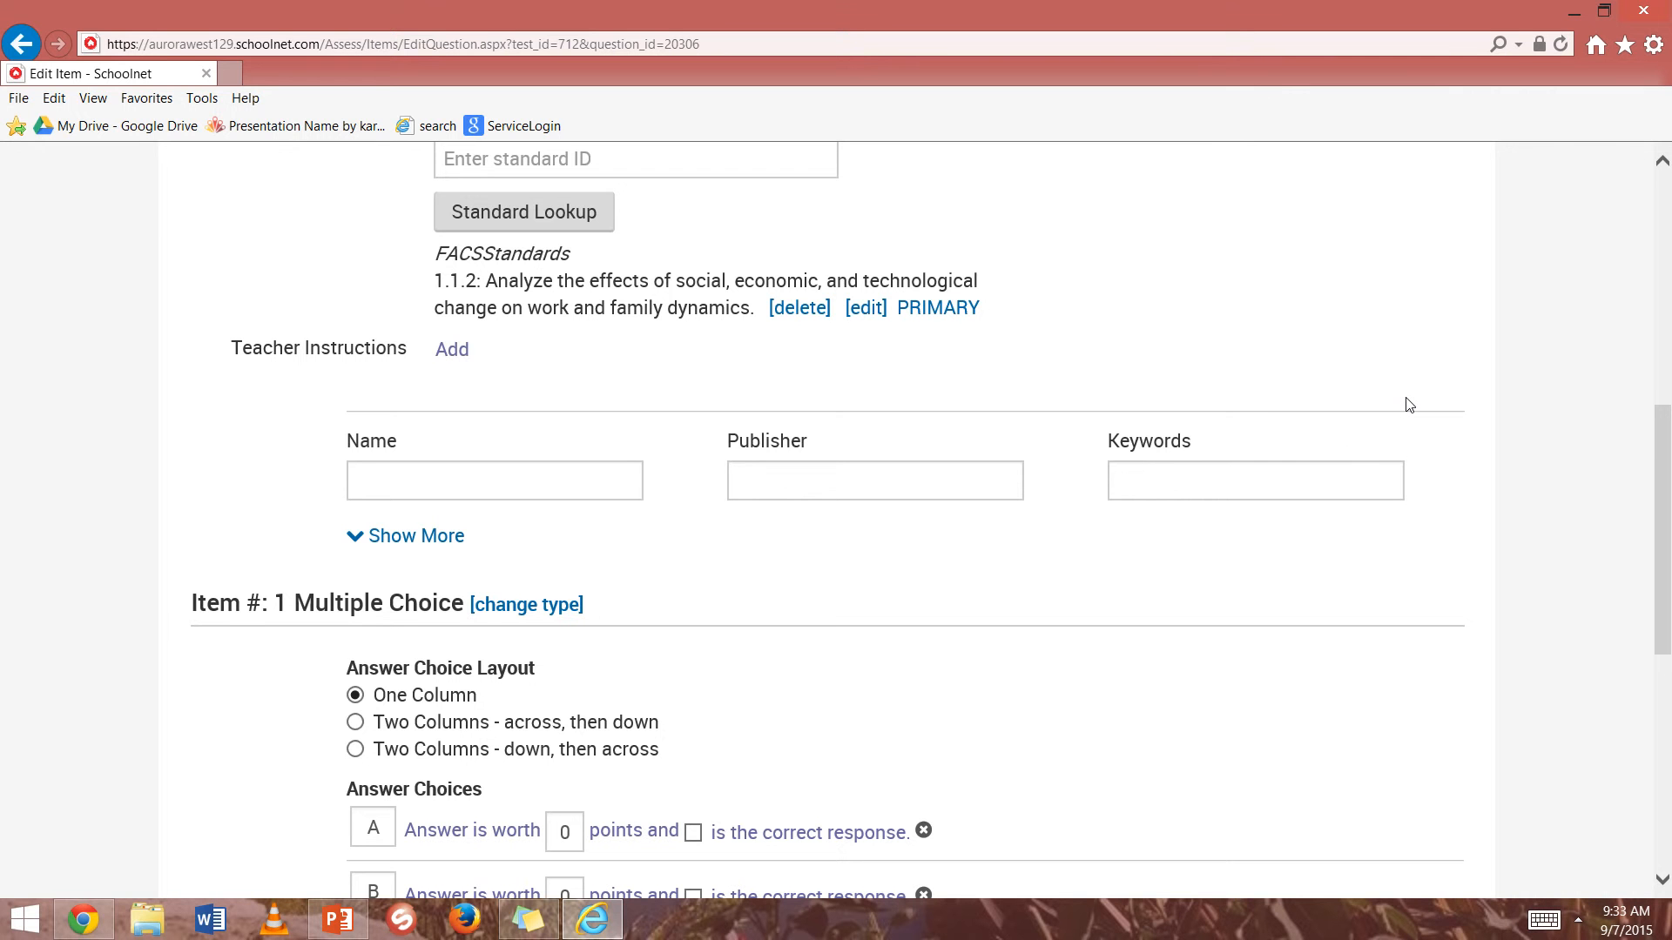
pyautogui.scroll(-5, 1406, 404)
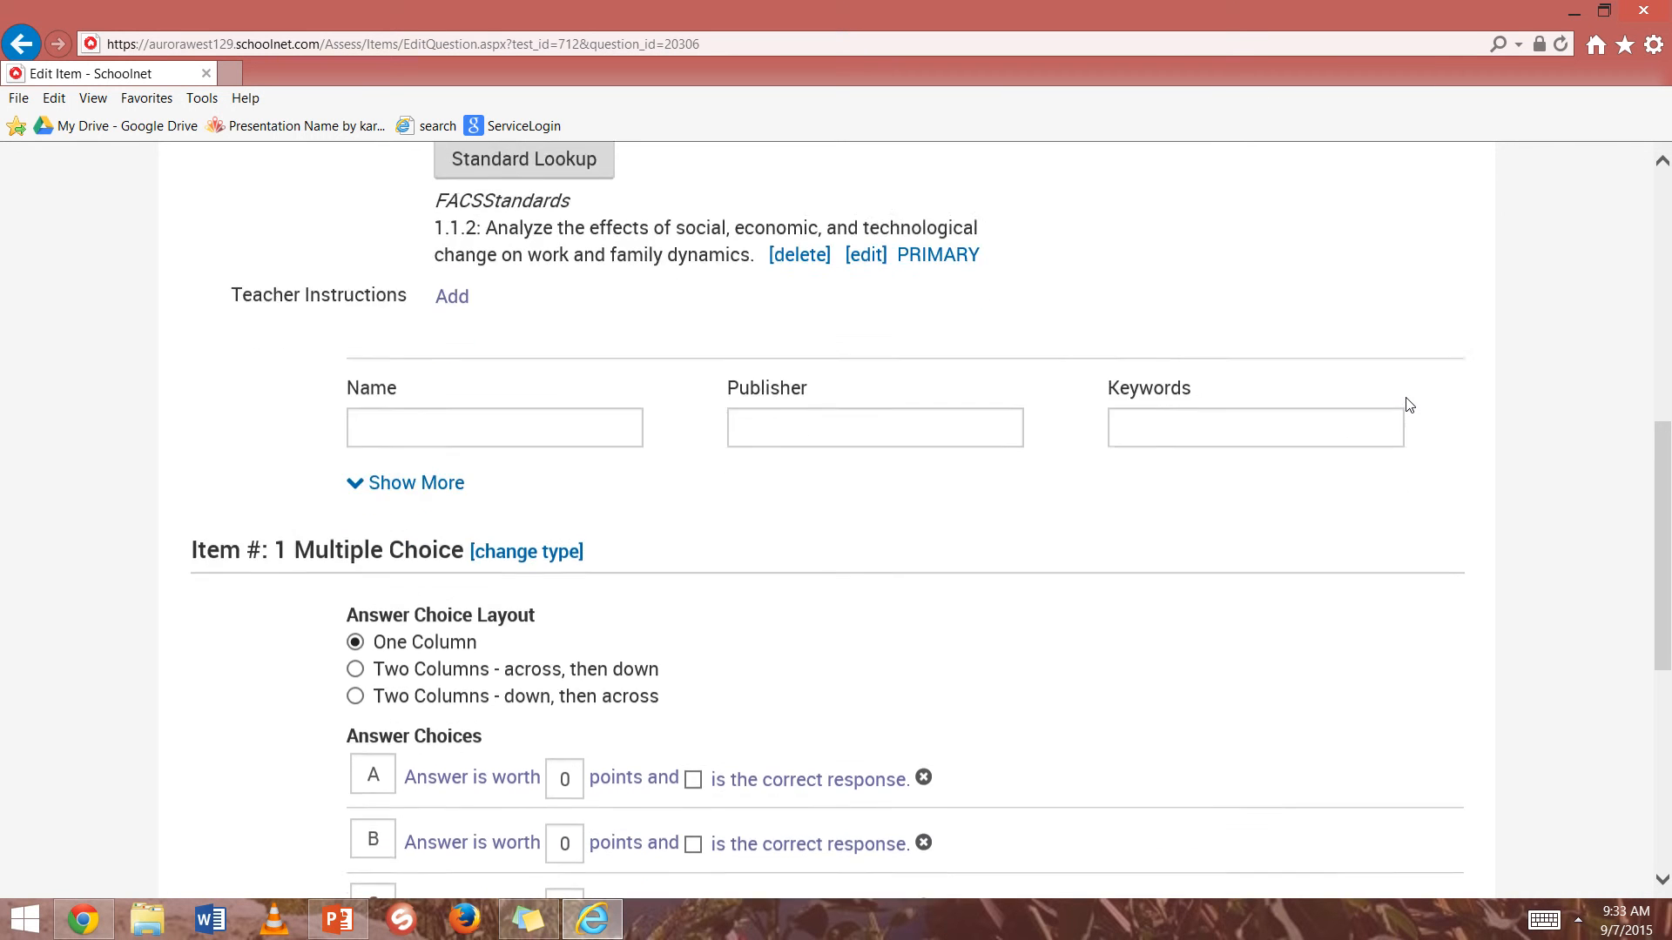
pyautogui.scroll(-1, 740, 285)
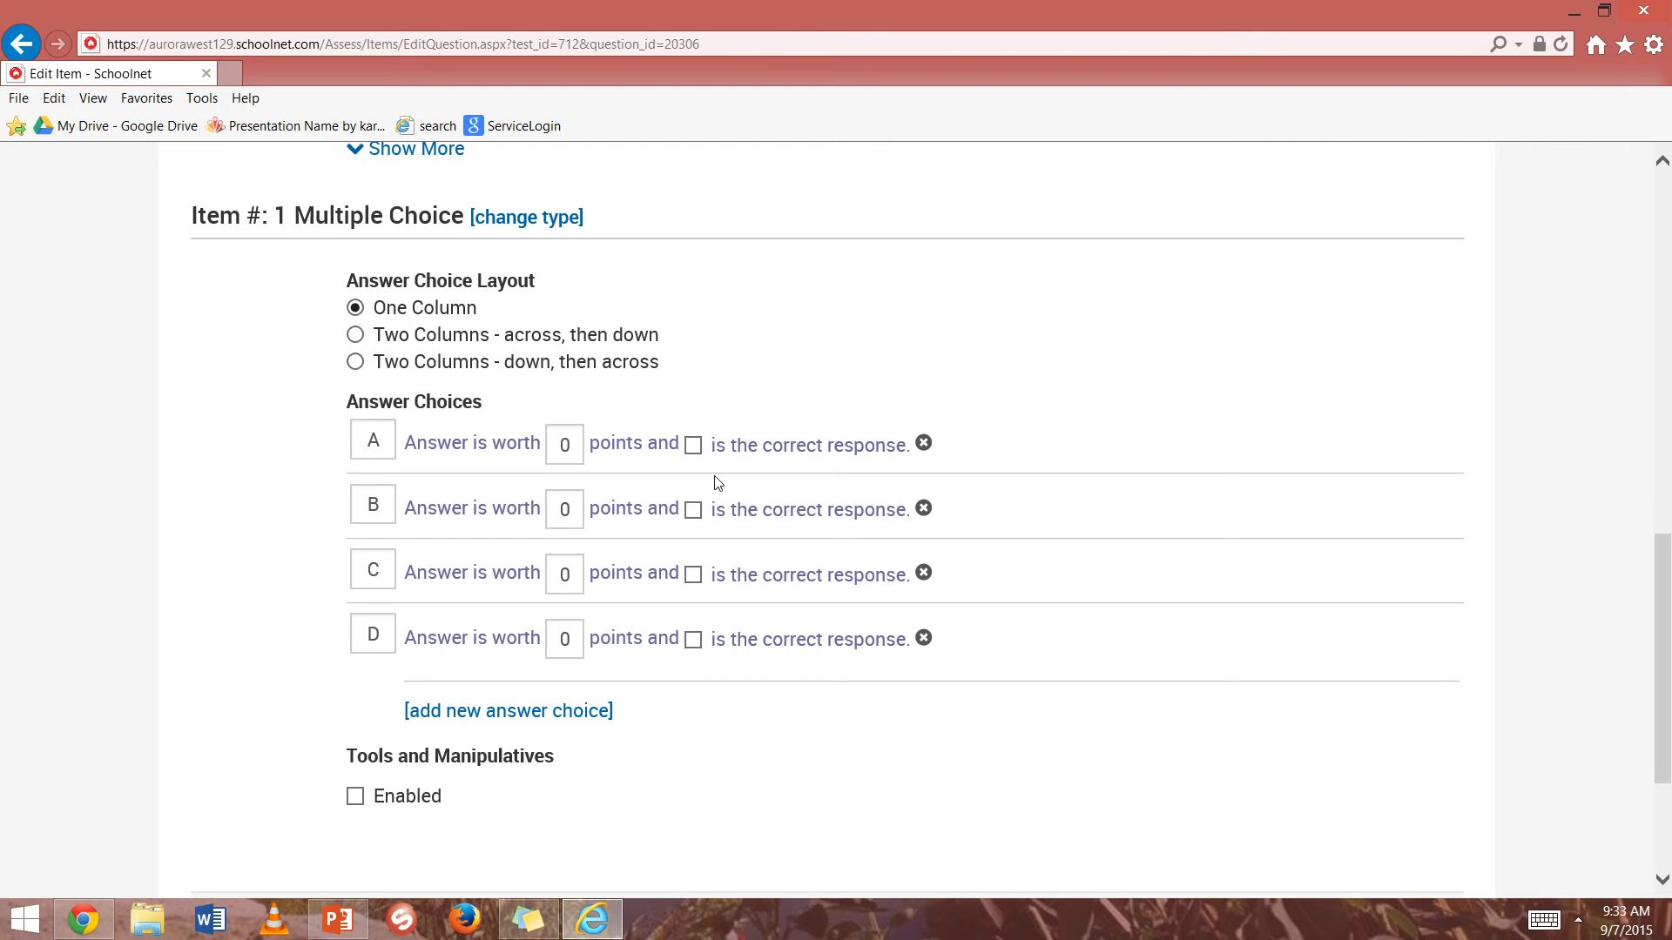
pyautogui.click(695, 447)
pyautogui.click(571, 444)
pyautogui.write('0')
pyautogui.press('BackSpace')
pyautogui.click(1034, 610)
# - Add answer choices E through J to item 1 and return to the test detail
pyautogui.scroll(-2, 1032, 609)
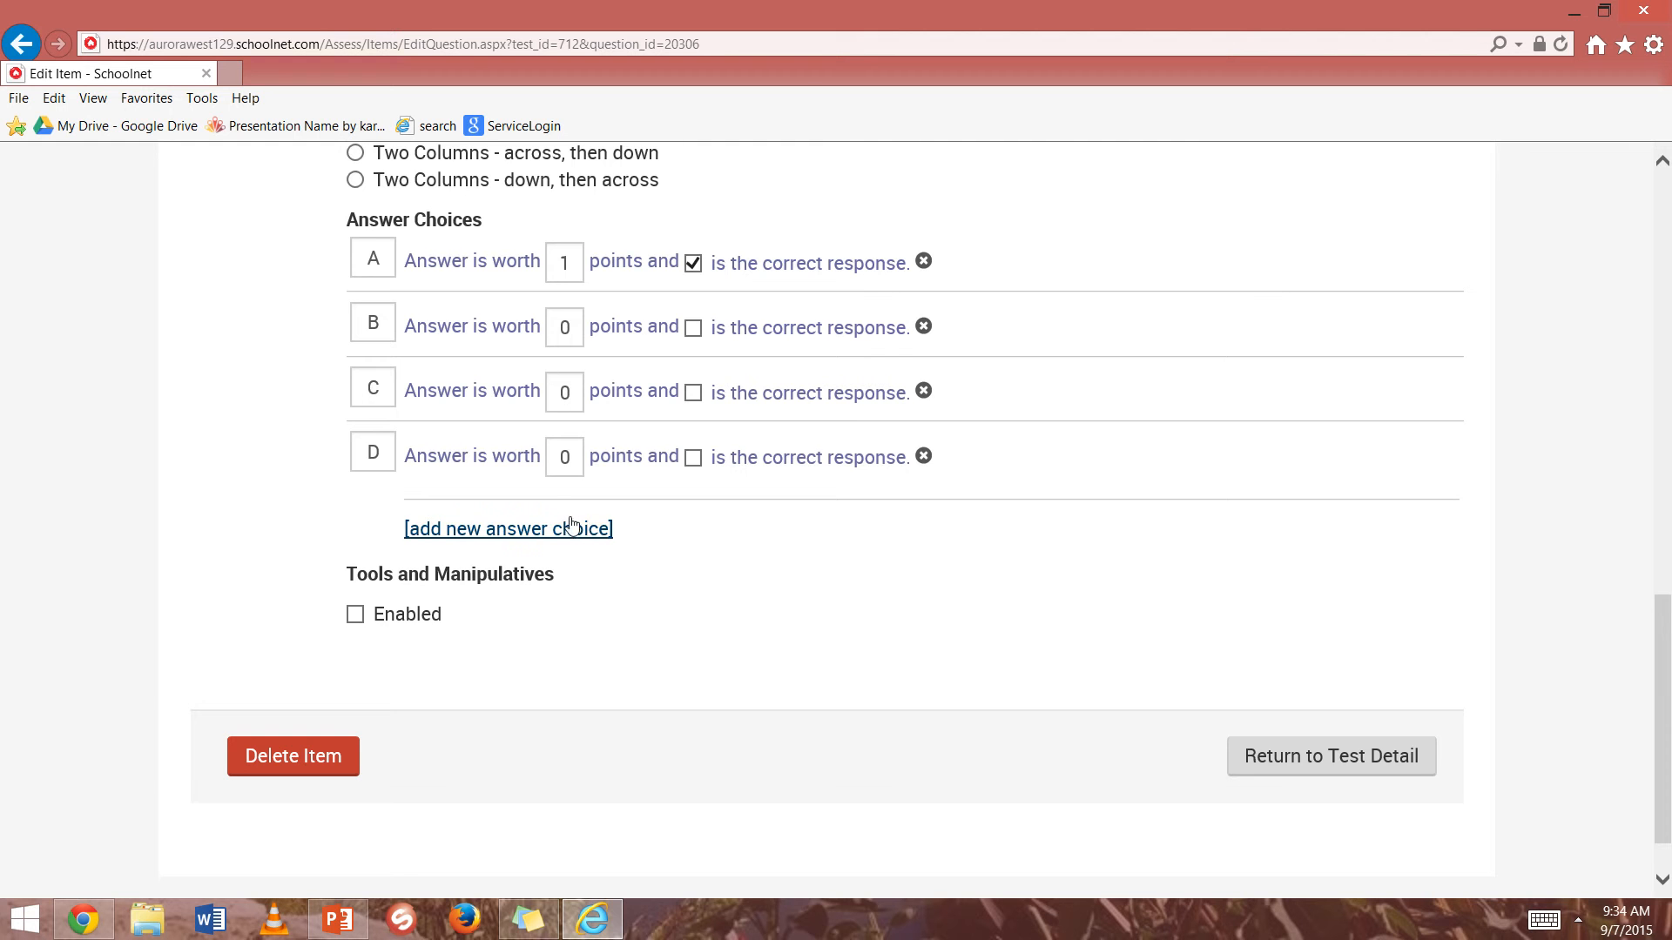
pyautogui.click(571, 525)
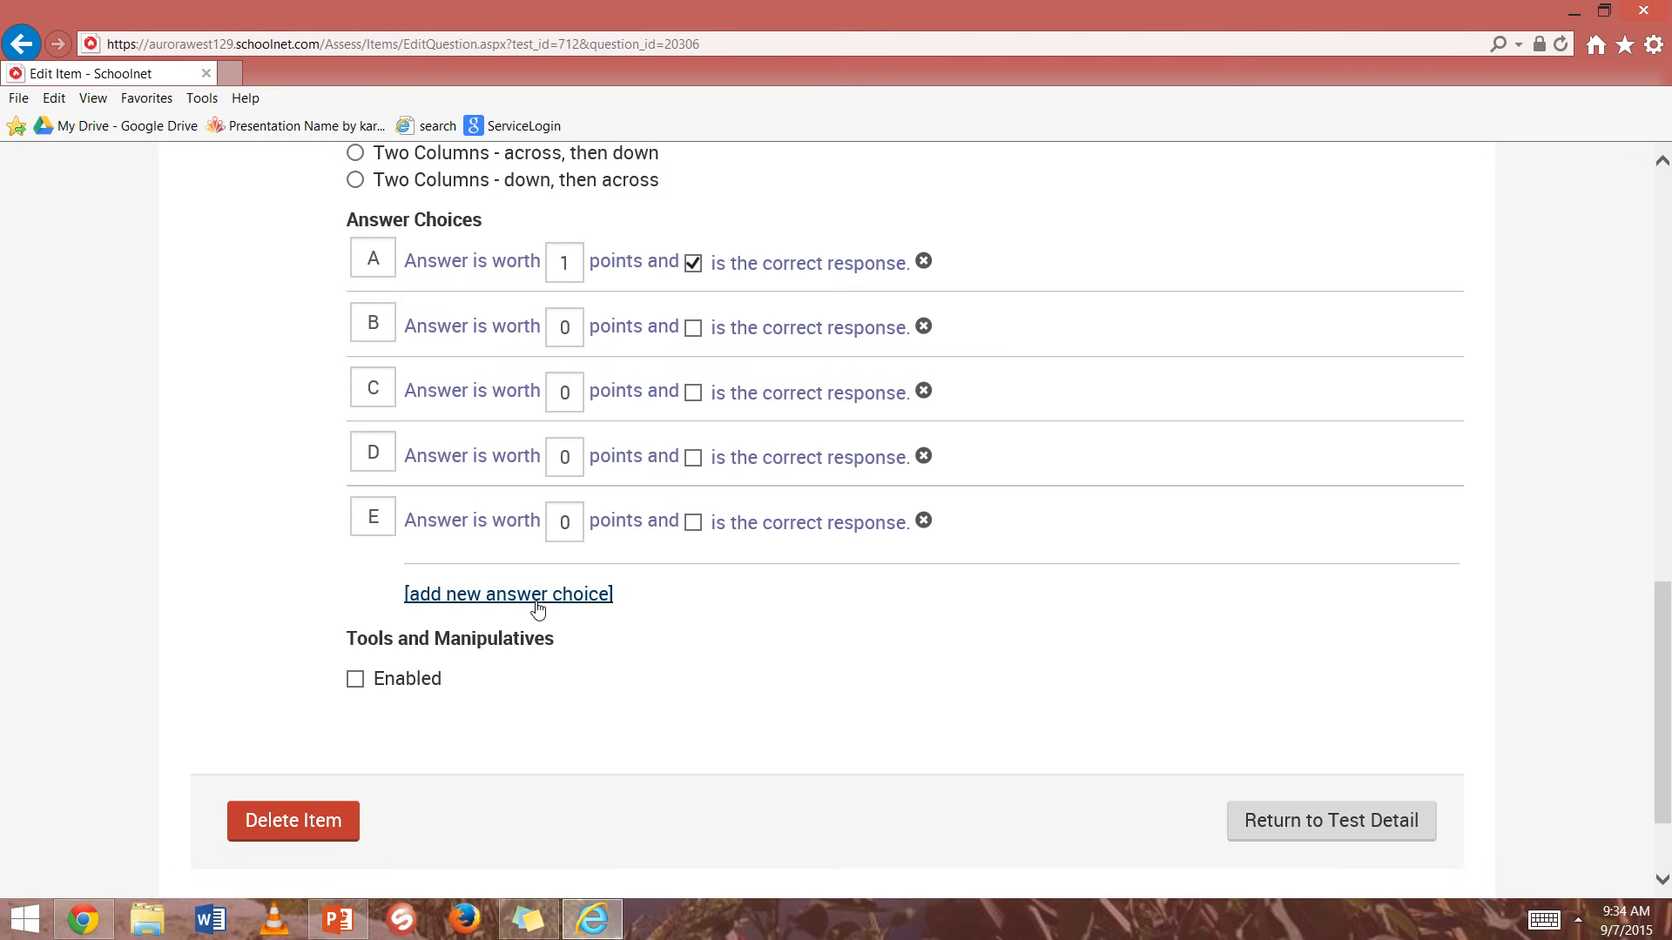
pyautogui.click(535, 600)
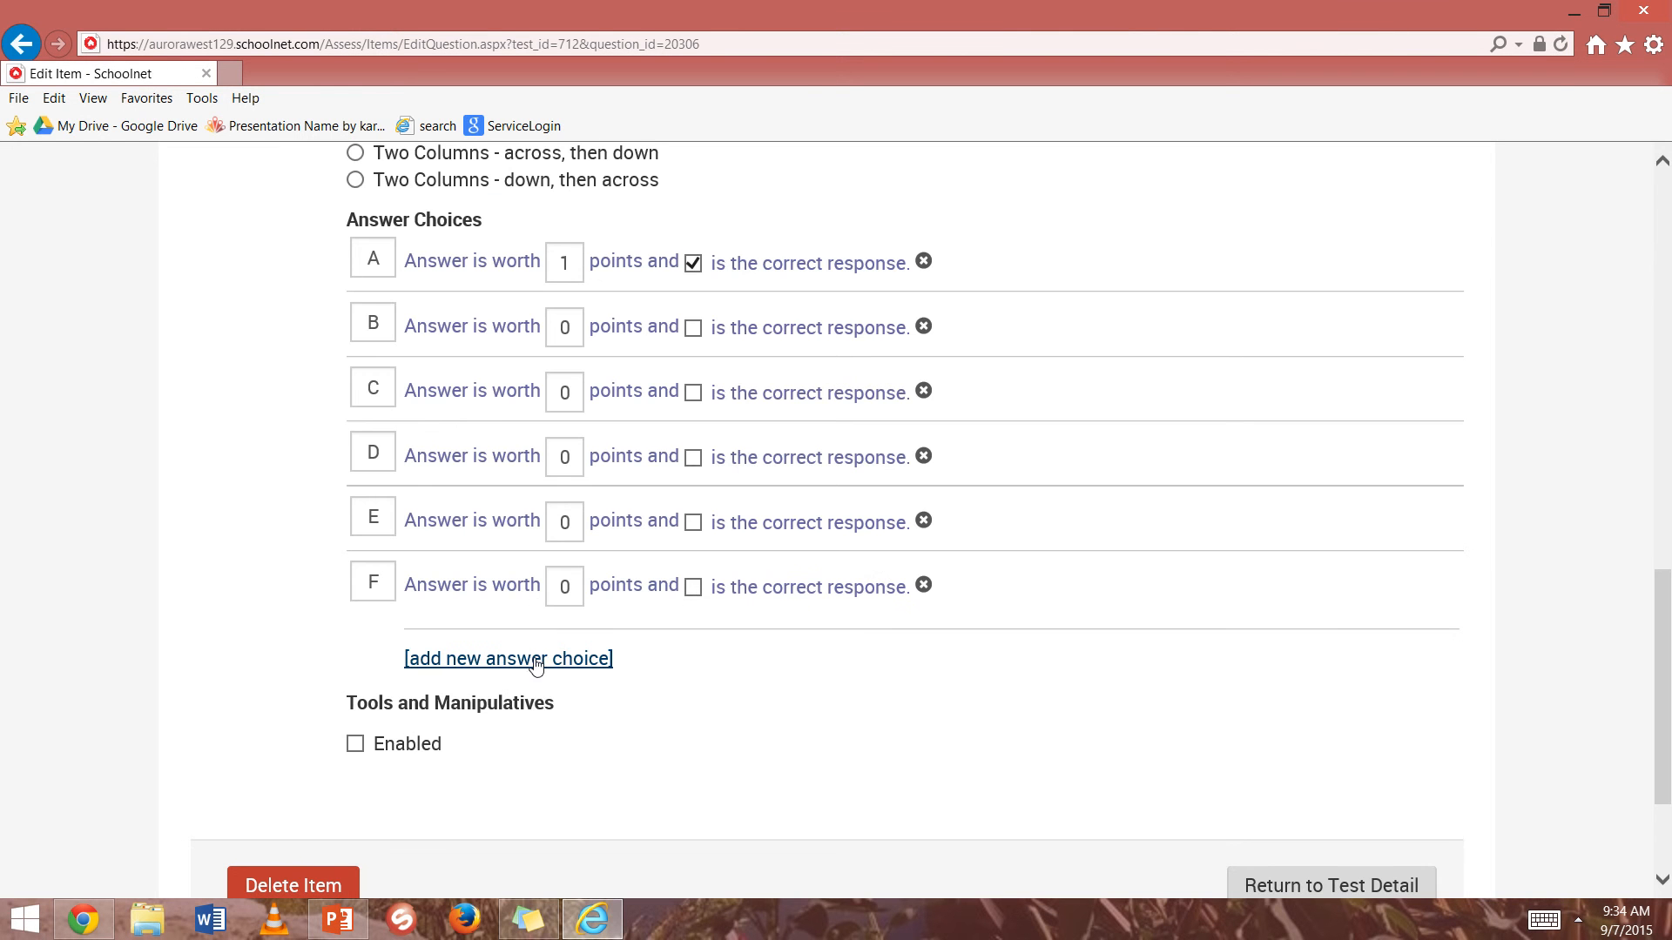
pyautogui.click(536, 661)
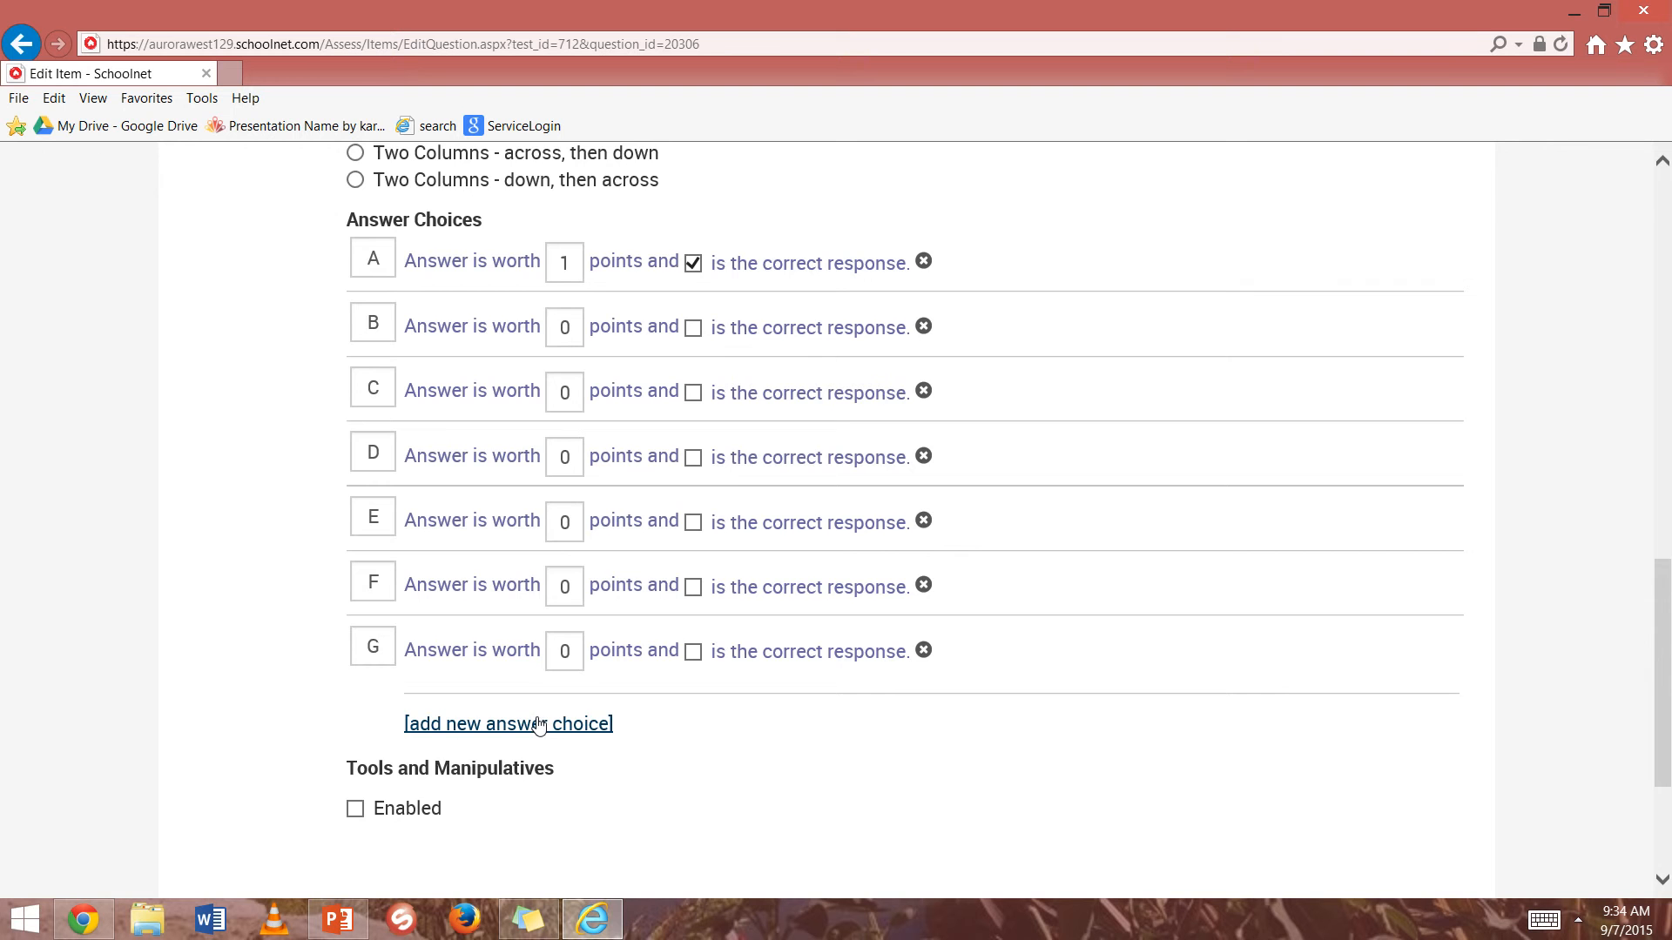
pyautogui.click(538, 725)
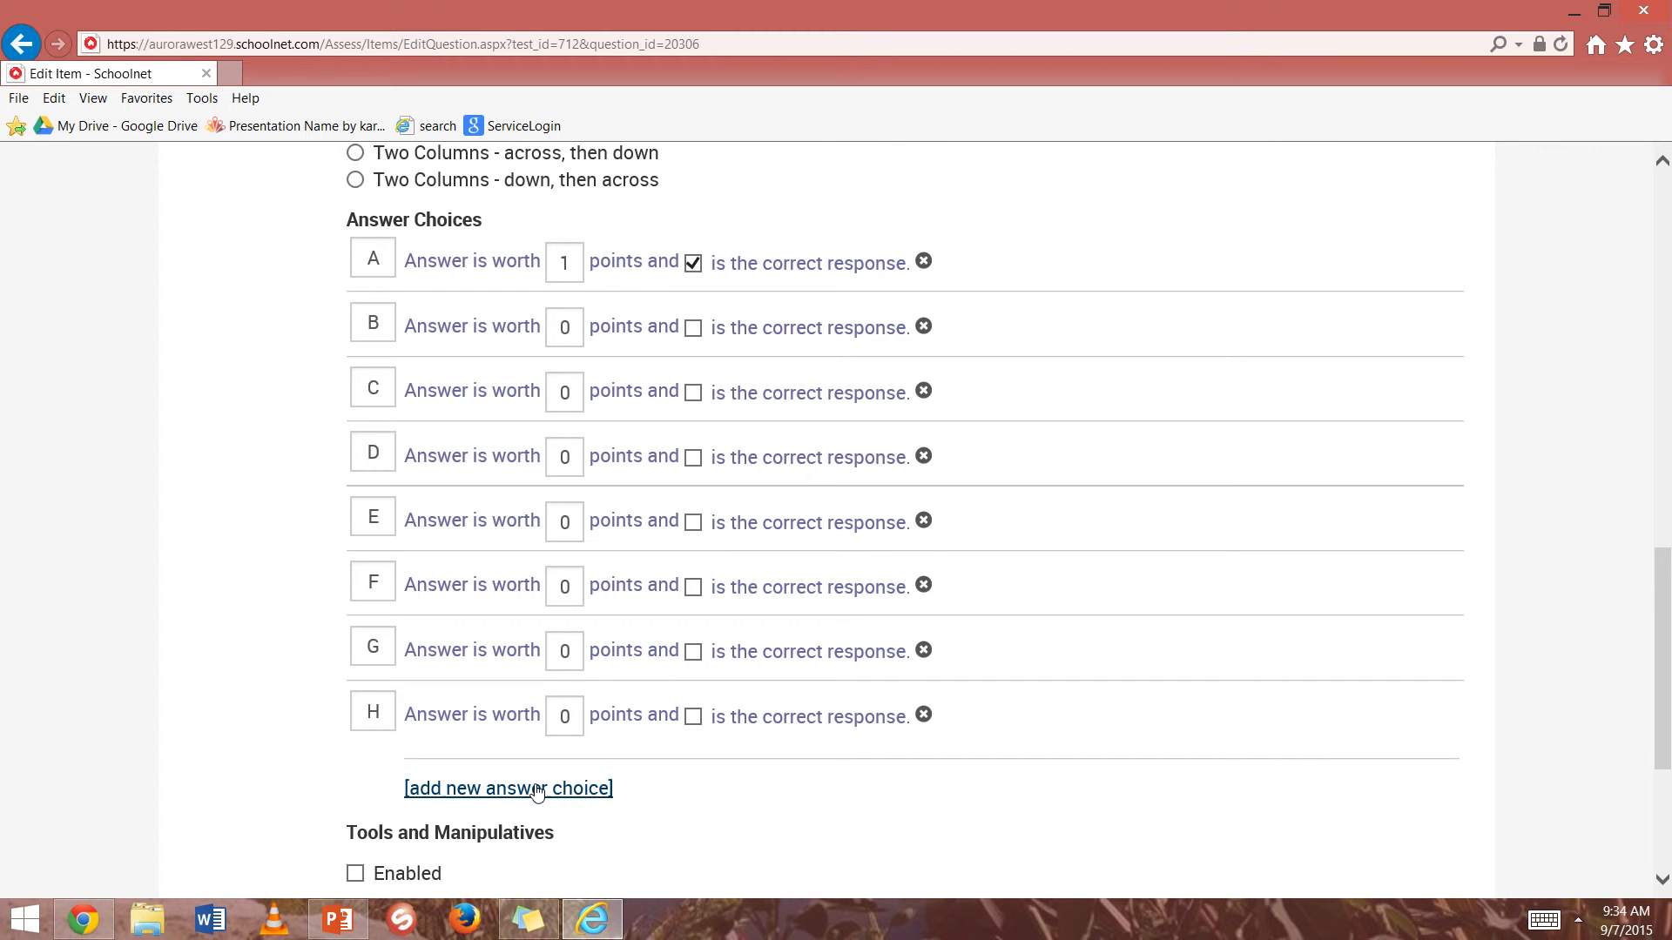
pyautogui.click(537, 791)
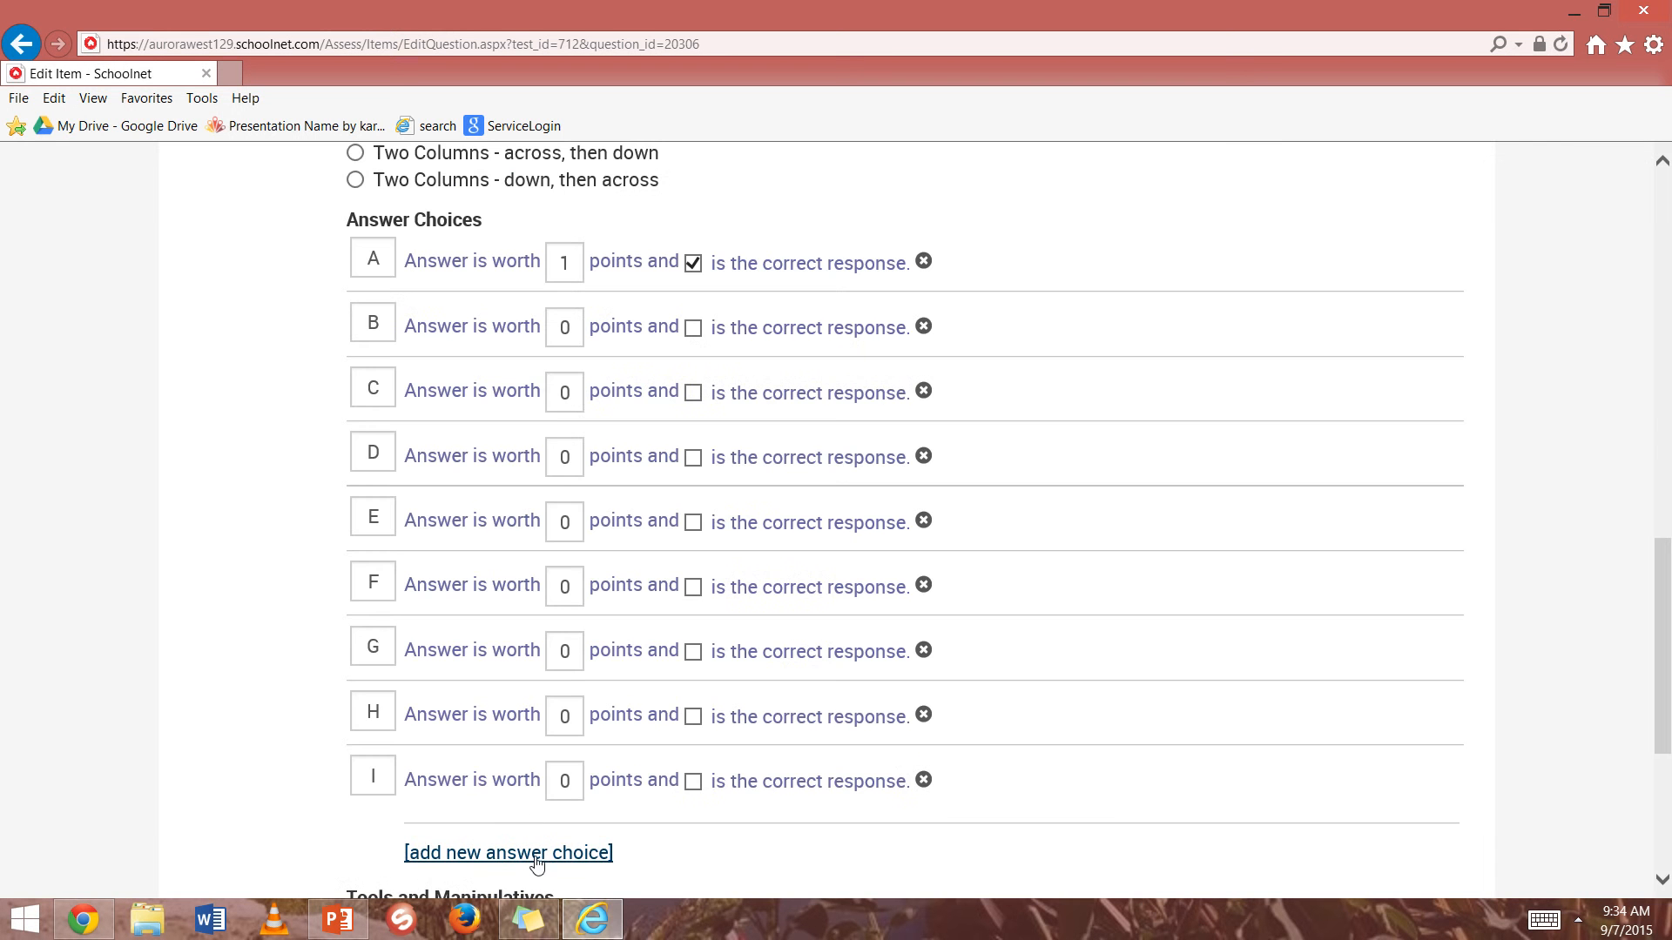
pyautogui.click(535, 853)
pyautogui.scroll(-2, 539, 865)
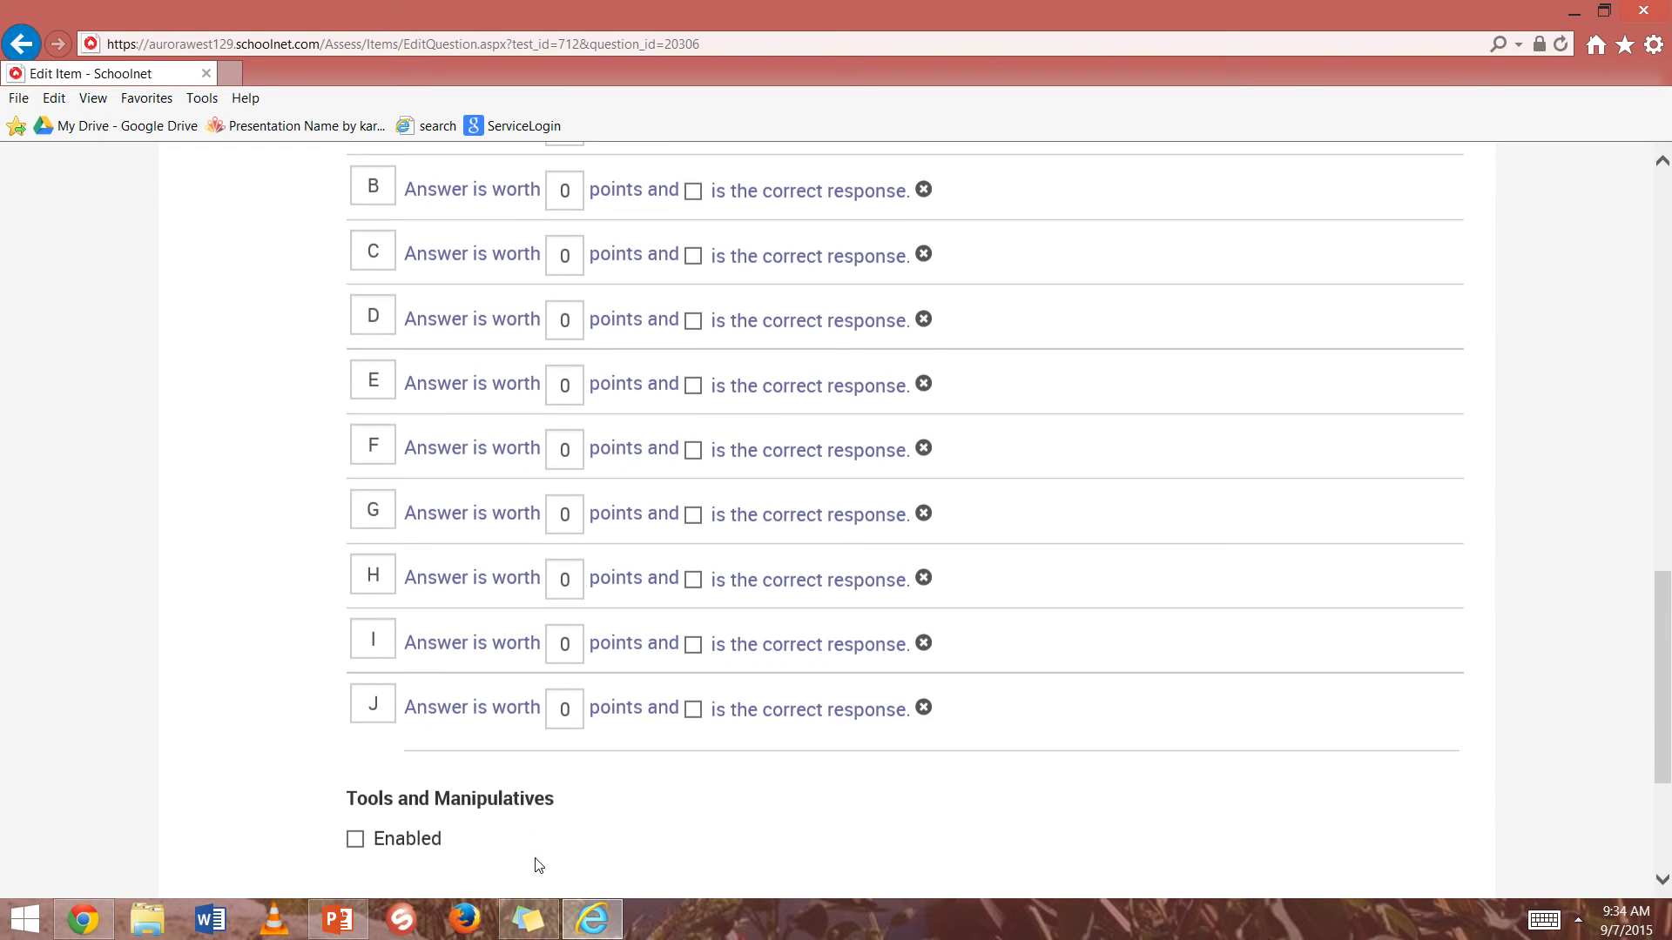
pyautogui.scroll(1, 538, 864)
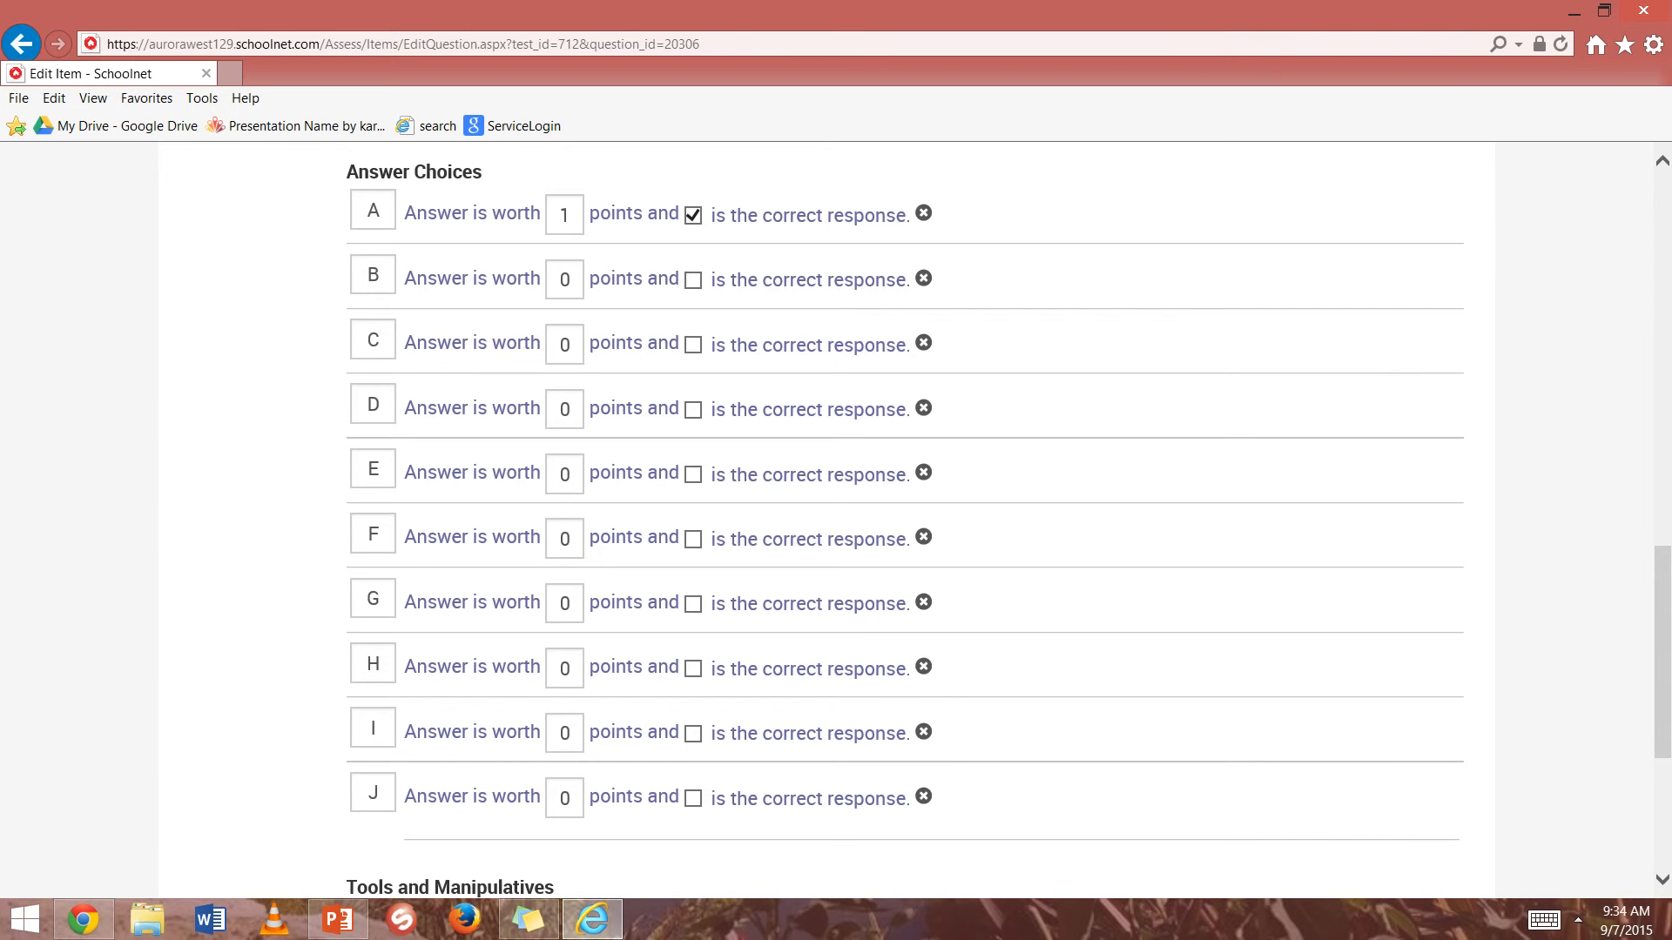
pyautogui.scroll(-3, 713, 892)
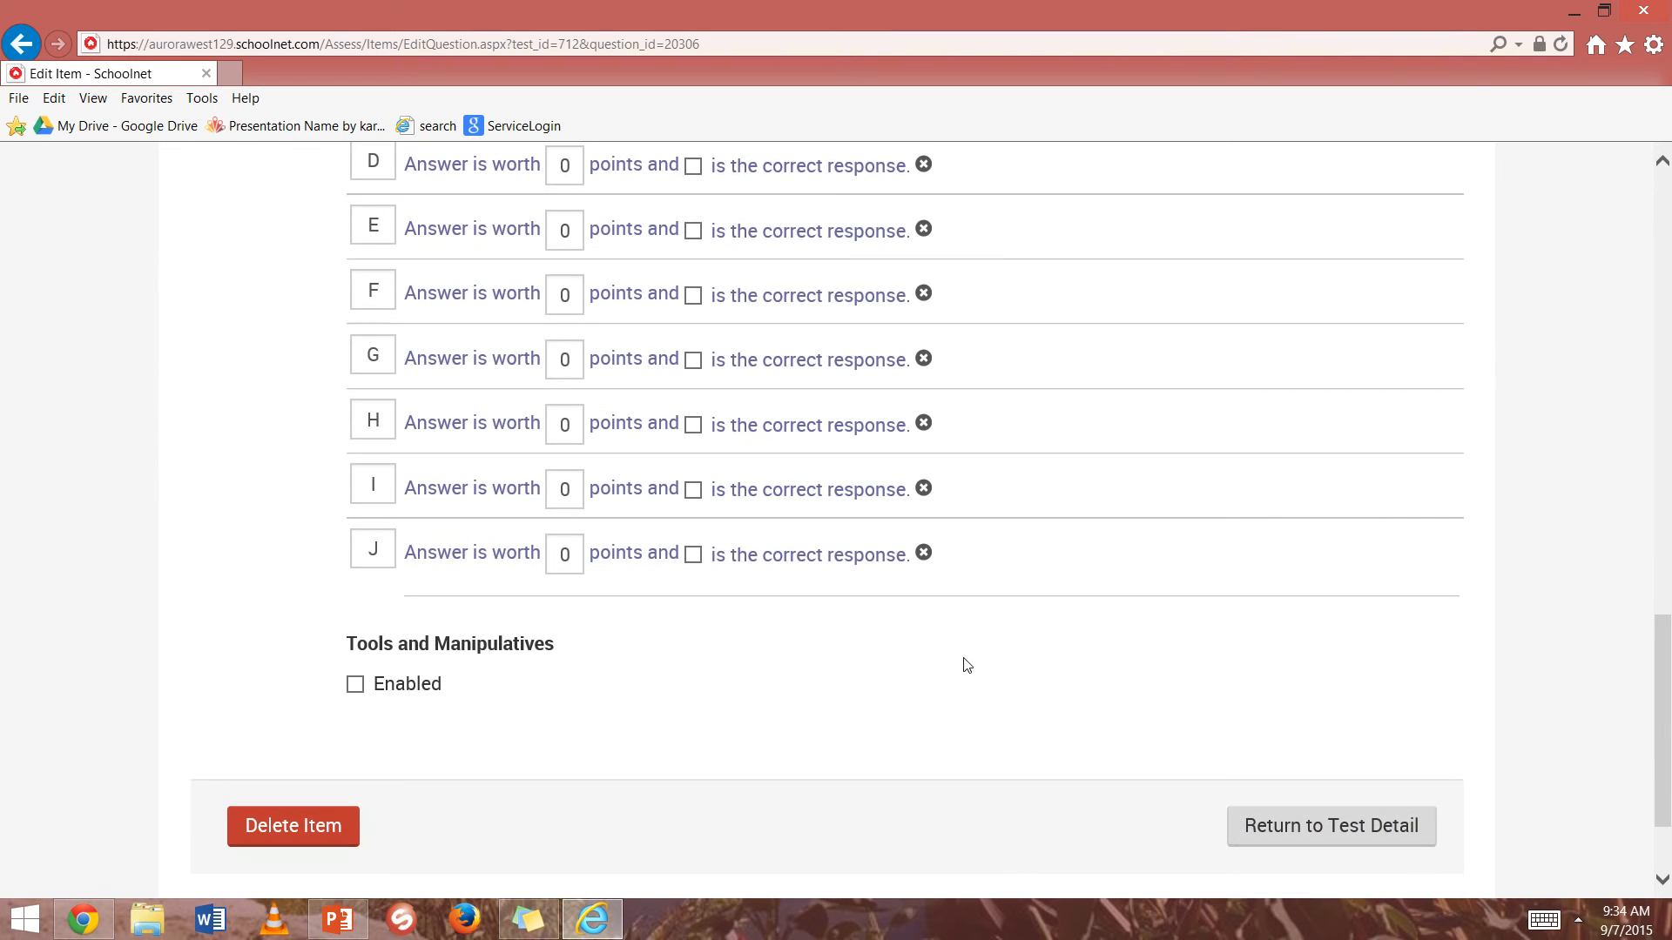
pyautogui.click(1346, 831)
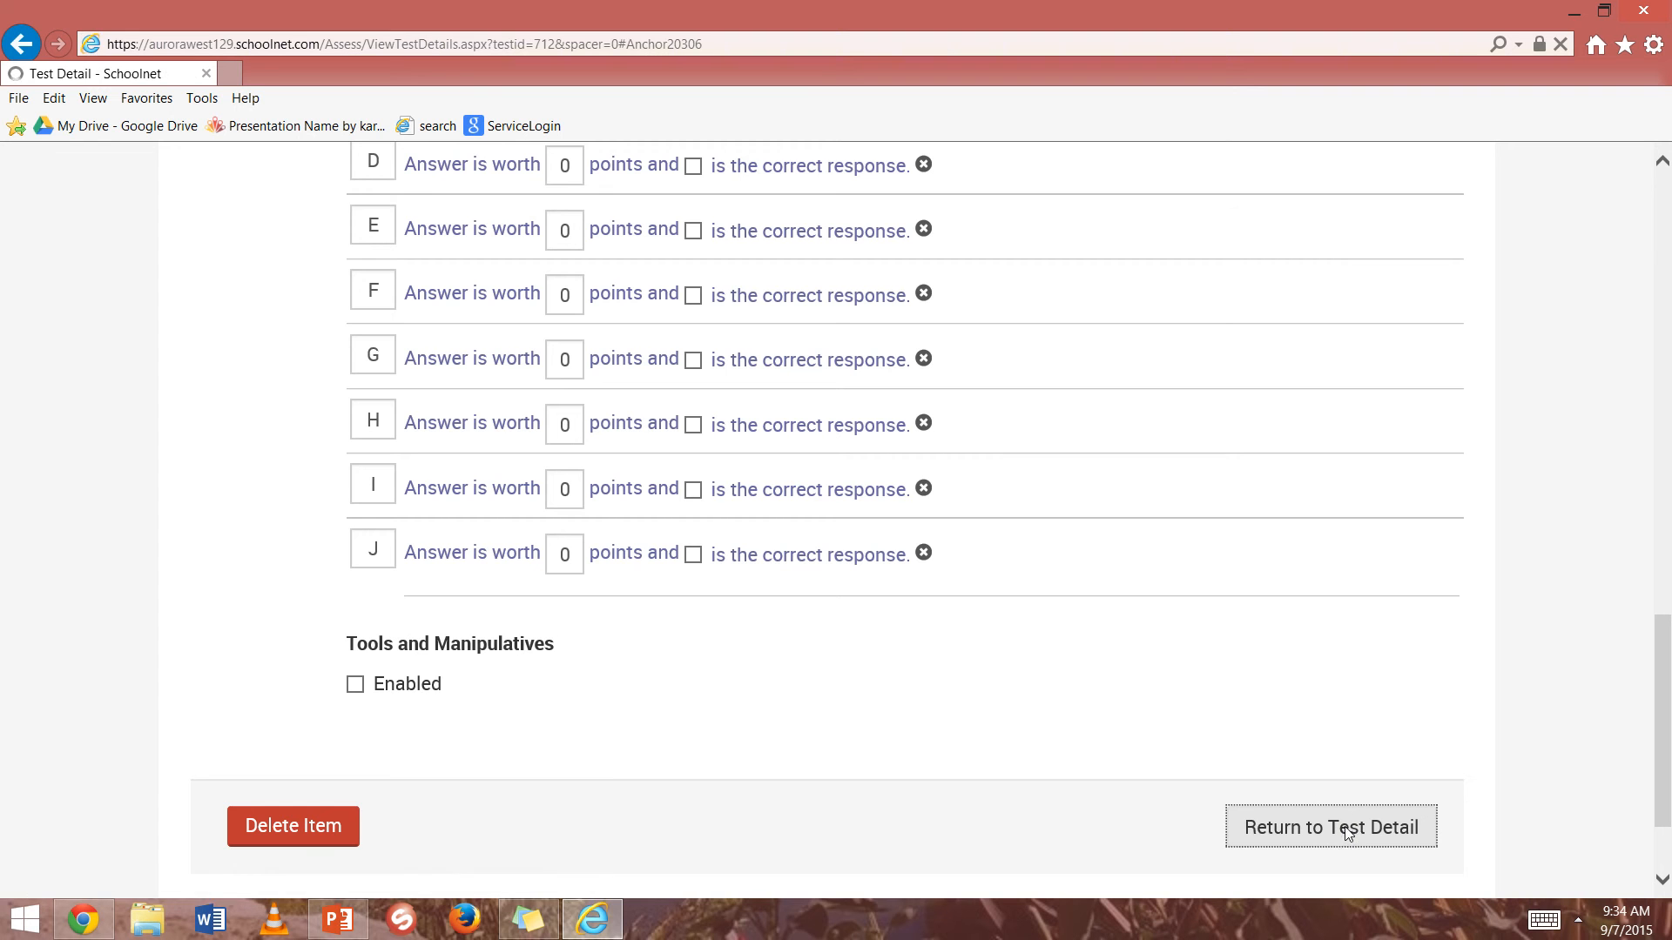
# - Open test item 2 for editing and choose True/False as its item type
pyautogui.scroll(1, 1069, 609)
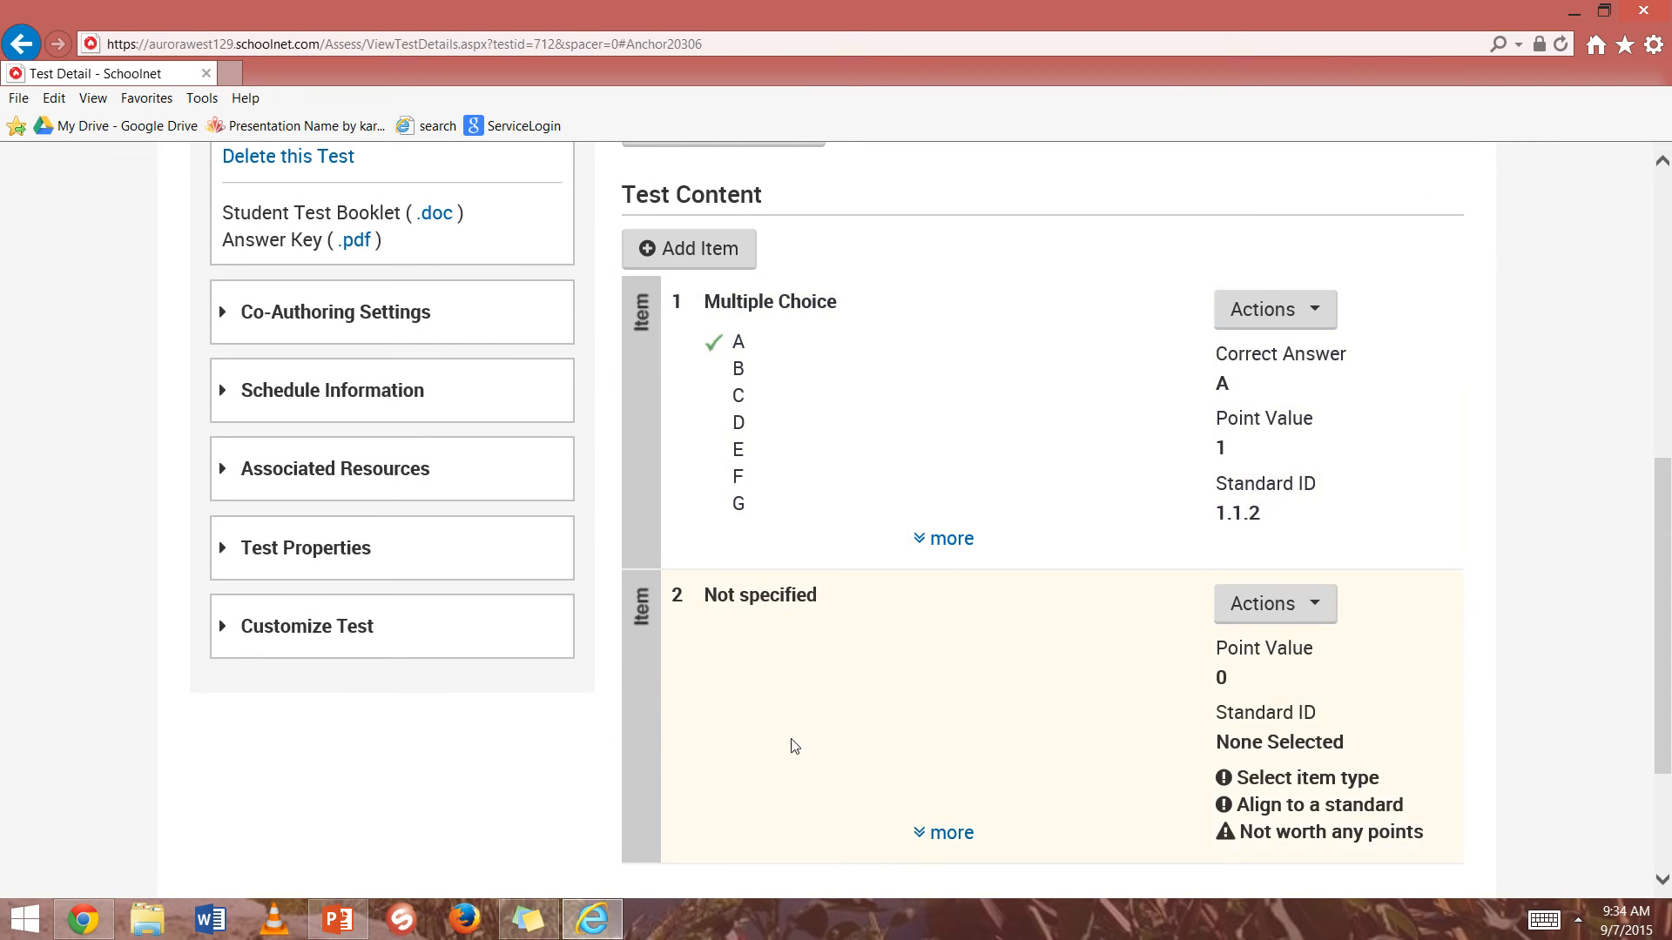
pyautogui.scroll(-1, 793, 740)
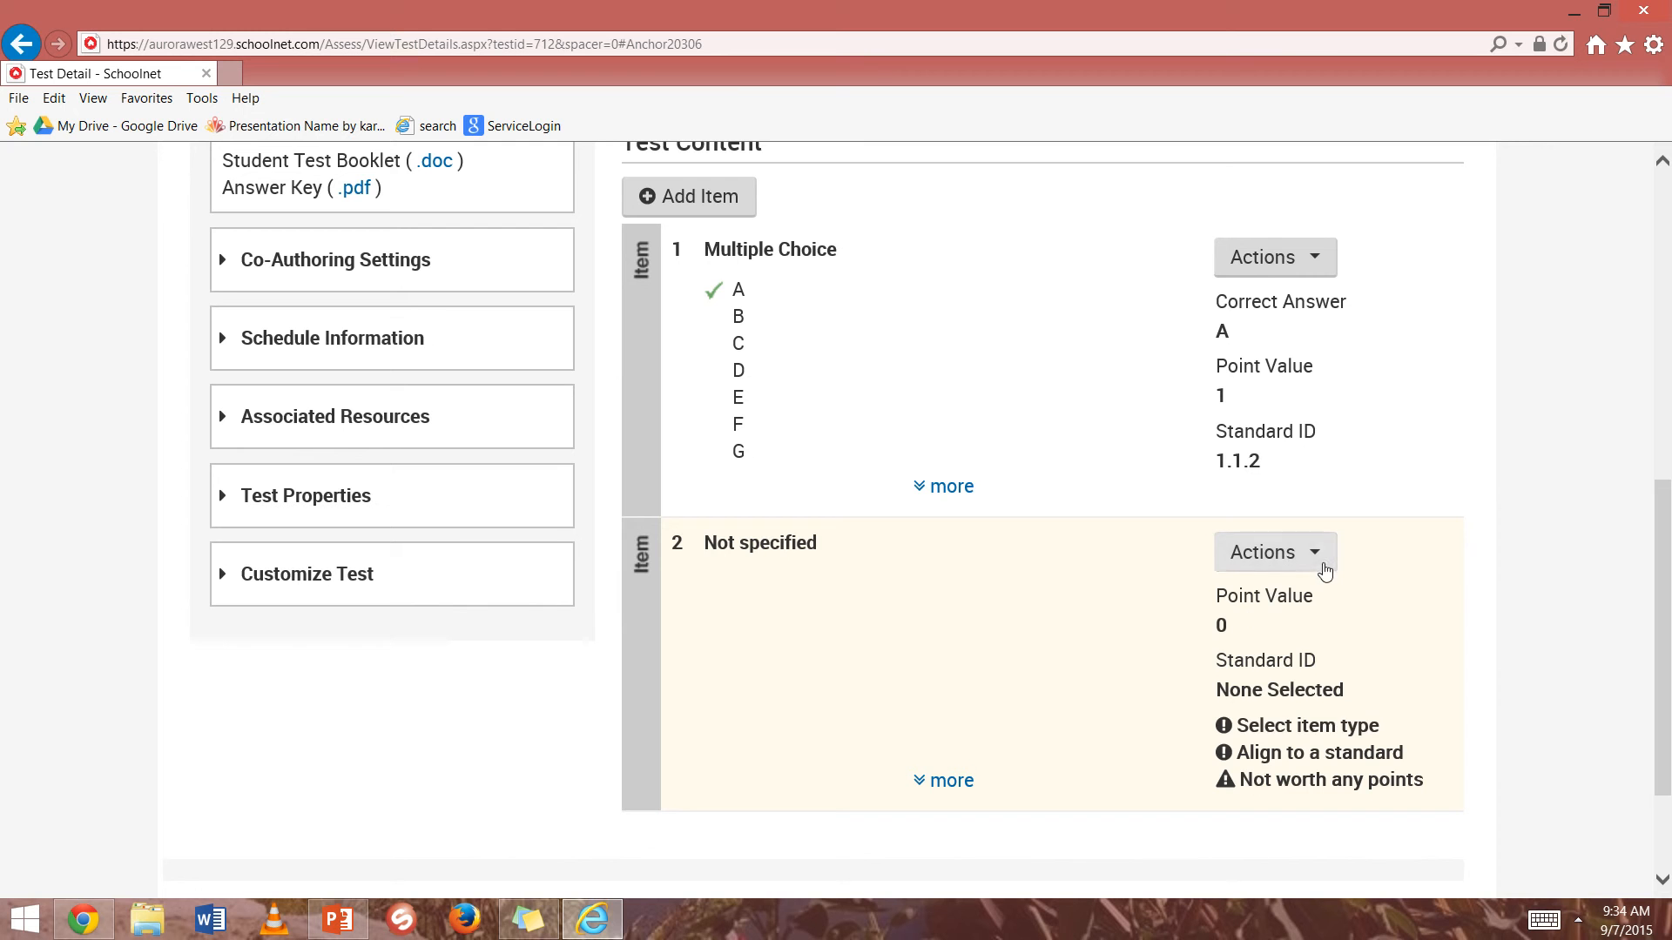
pyautogui.click(1313, 552)
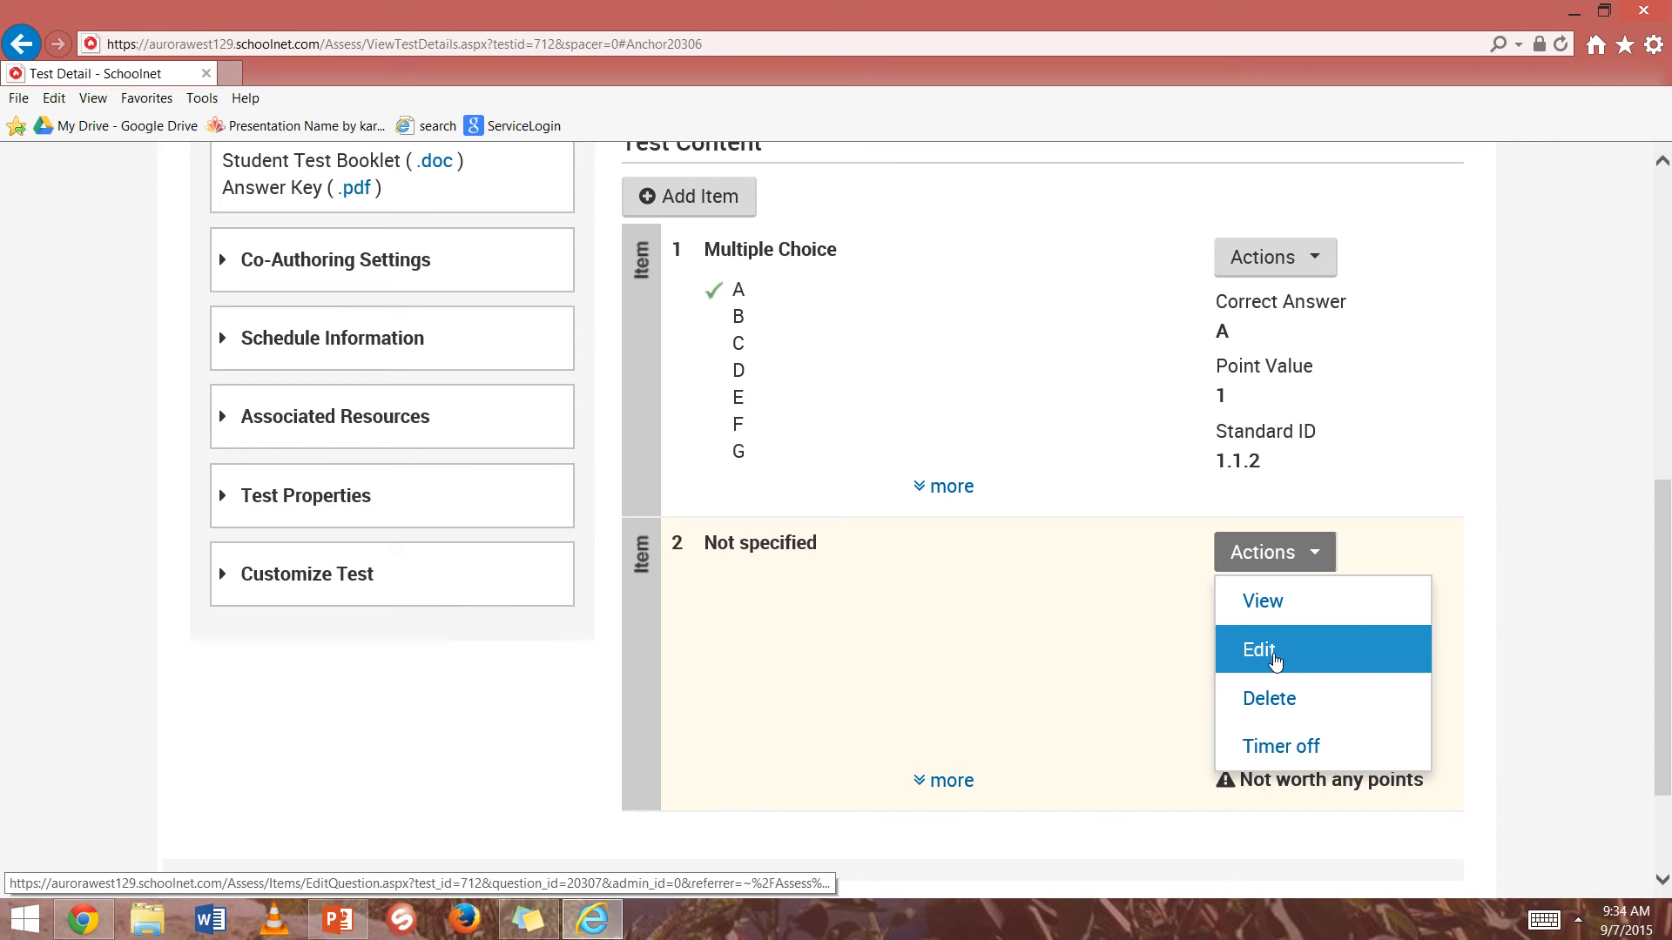
pyautogui.rightClick(1275, 661)
pyautogui.rightClick(1309, 646)
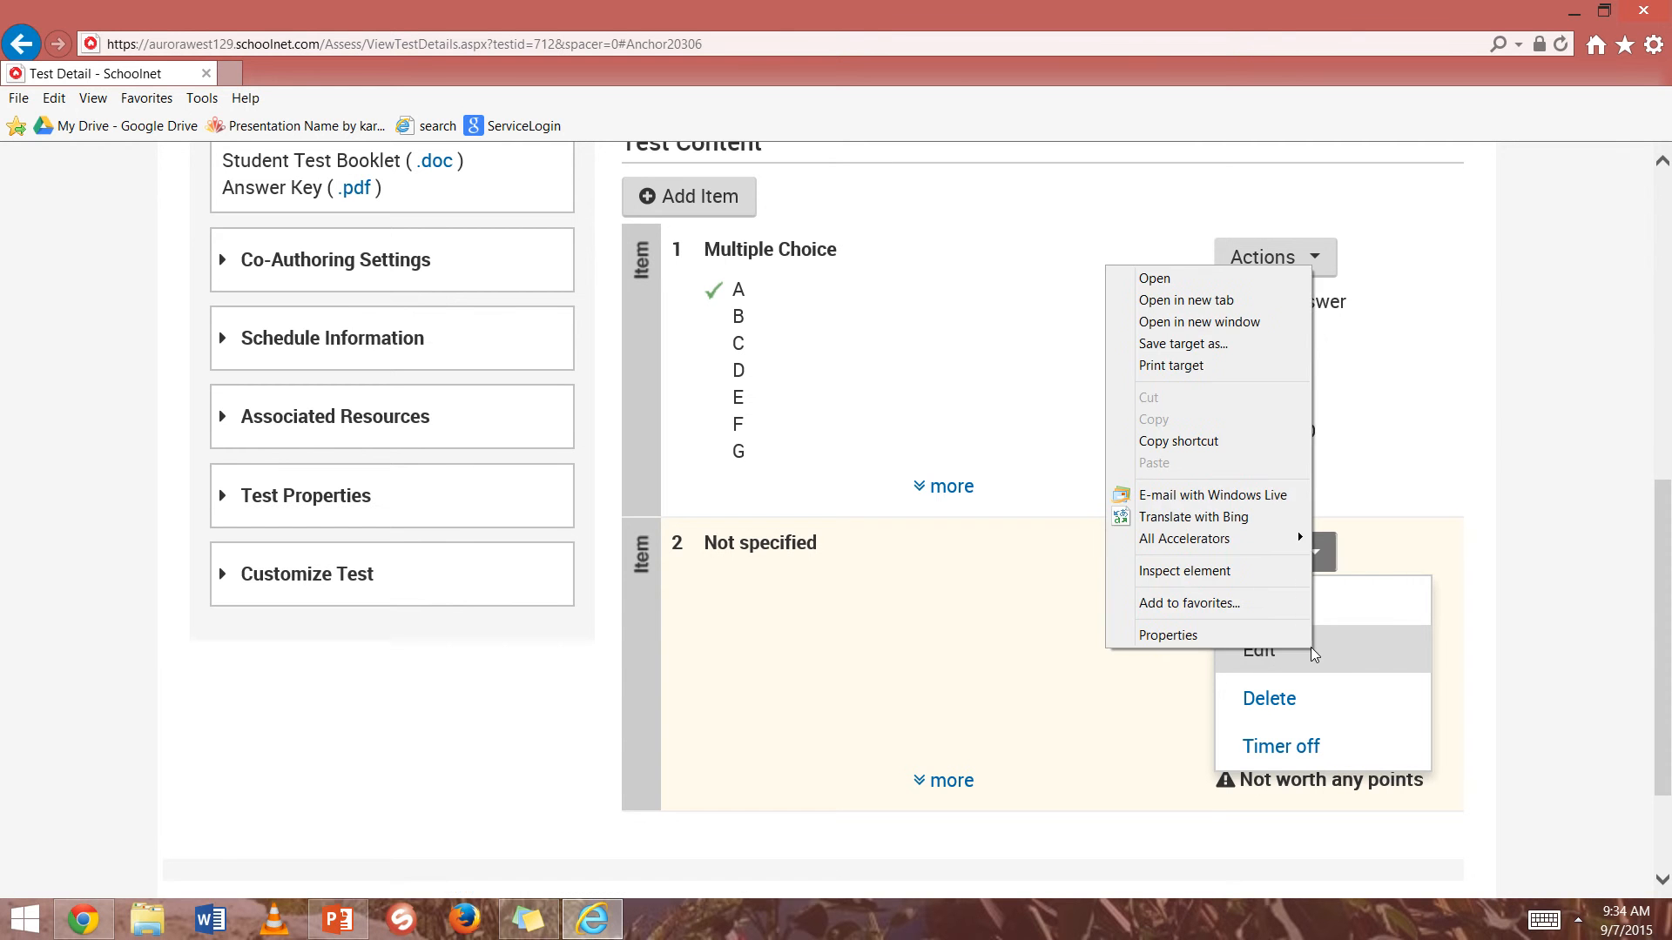
pyautogui.click(1254, 659)
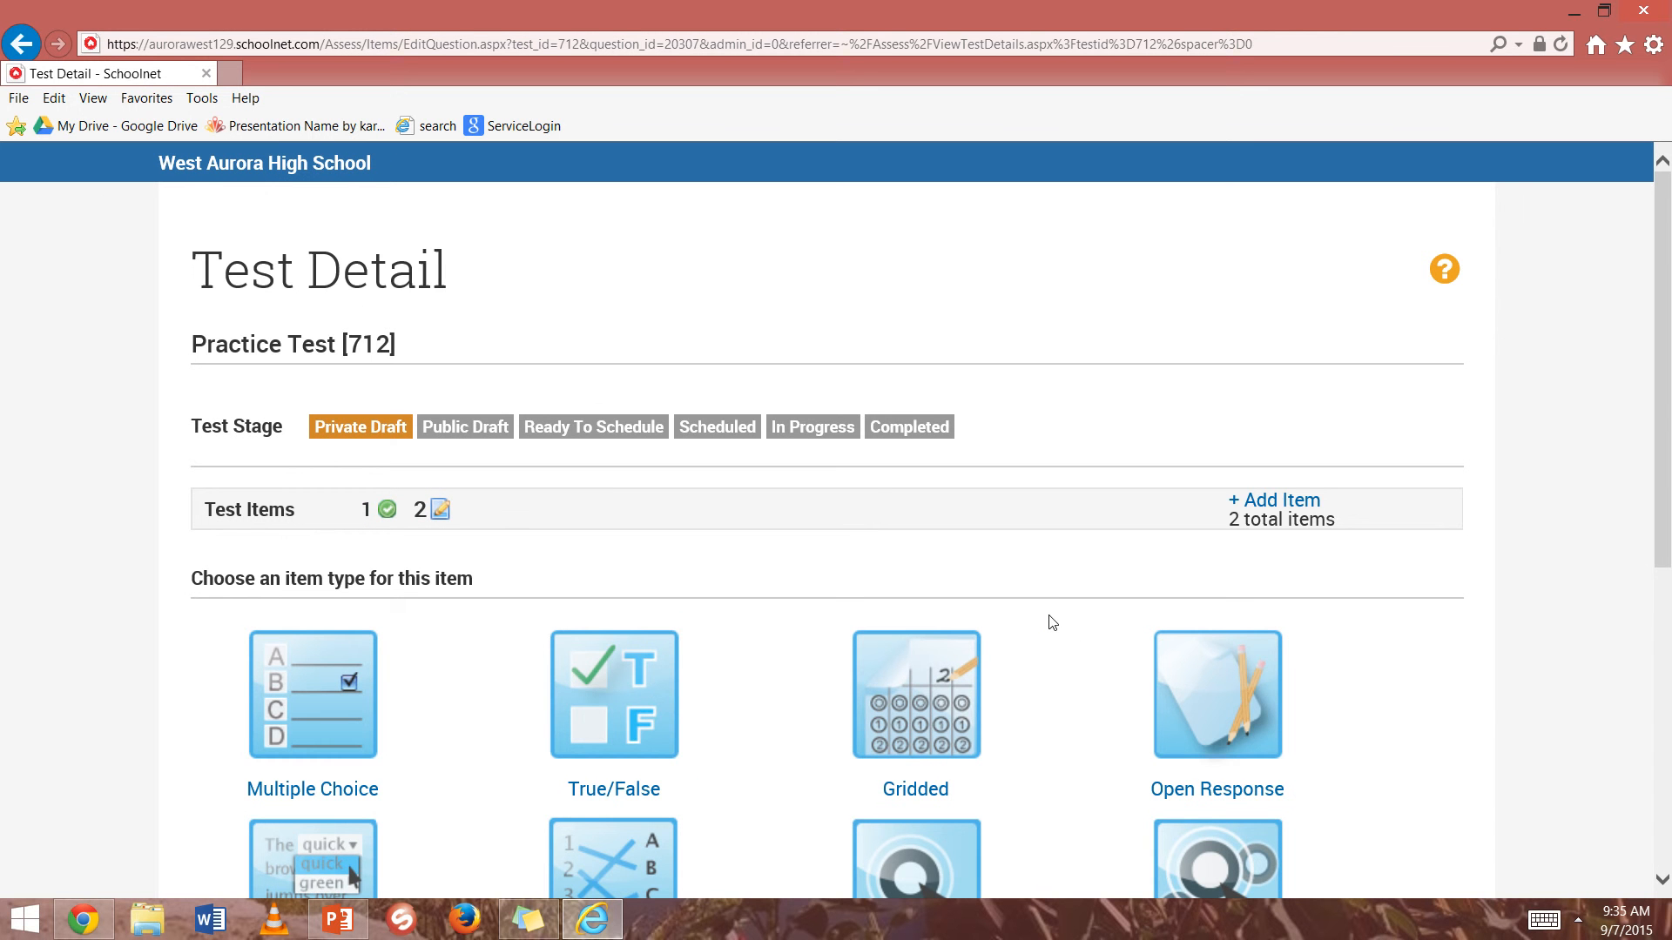
pyautogui.click(636, 716)
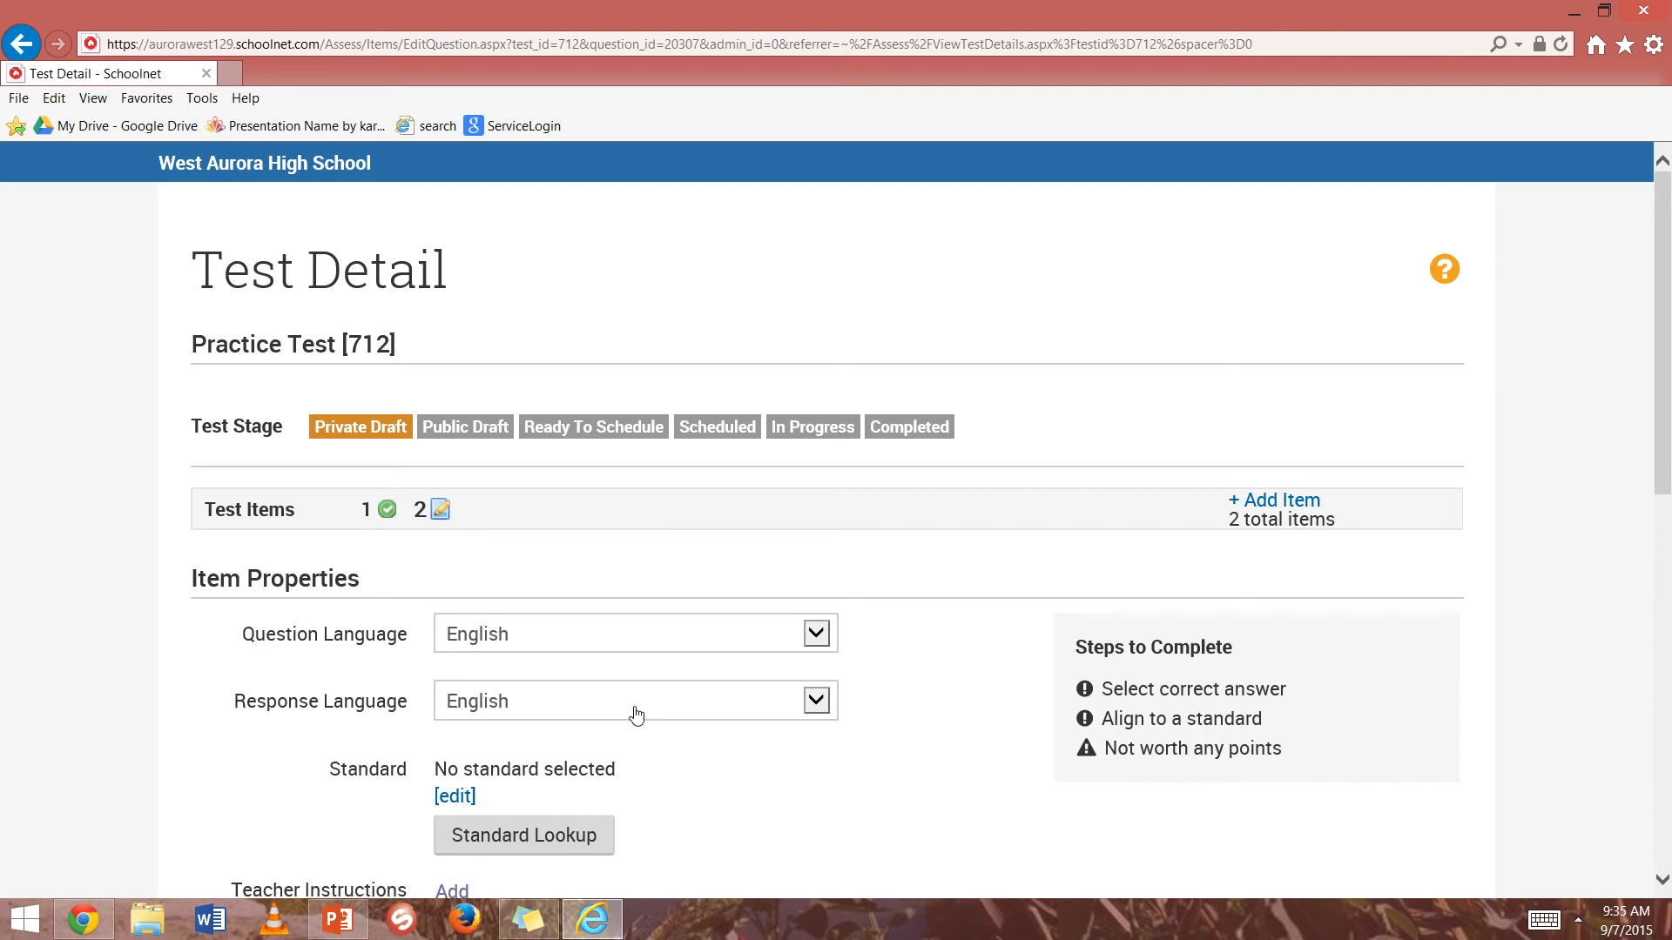
# - Align item 2 to FACSStandards standard 1.2.1, on analyzing potential career choices, found under NASAFACS.1.2
pyautogui.scroll(-3, 635, 714)
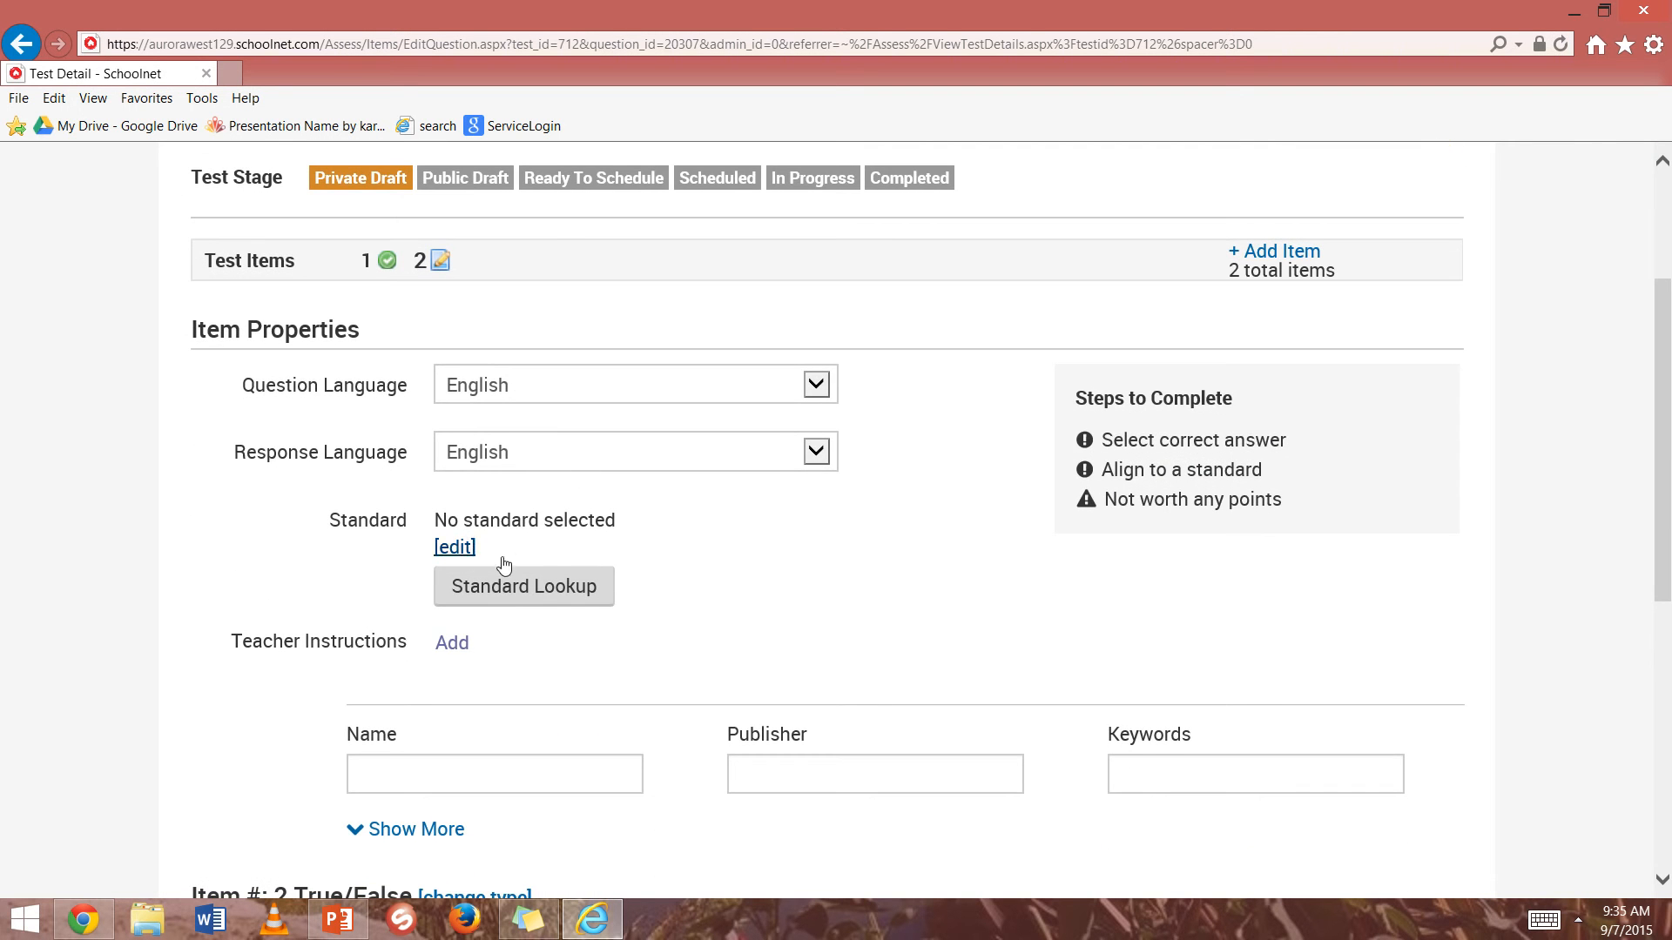
pyautogui.click(519, 593)
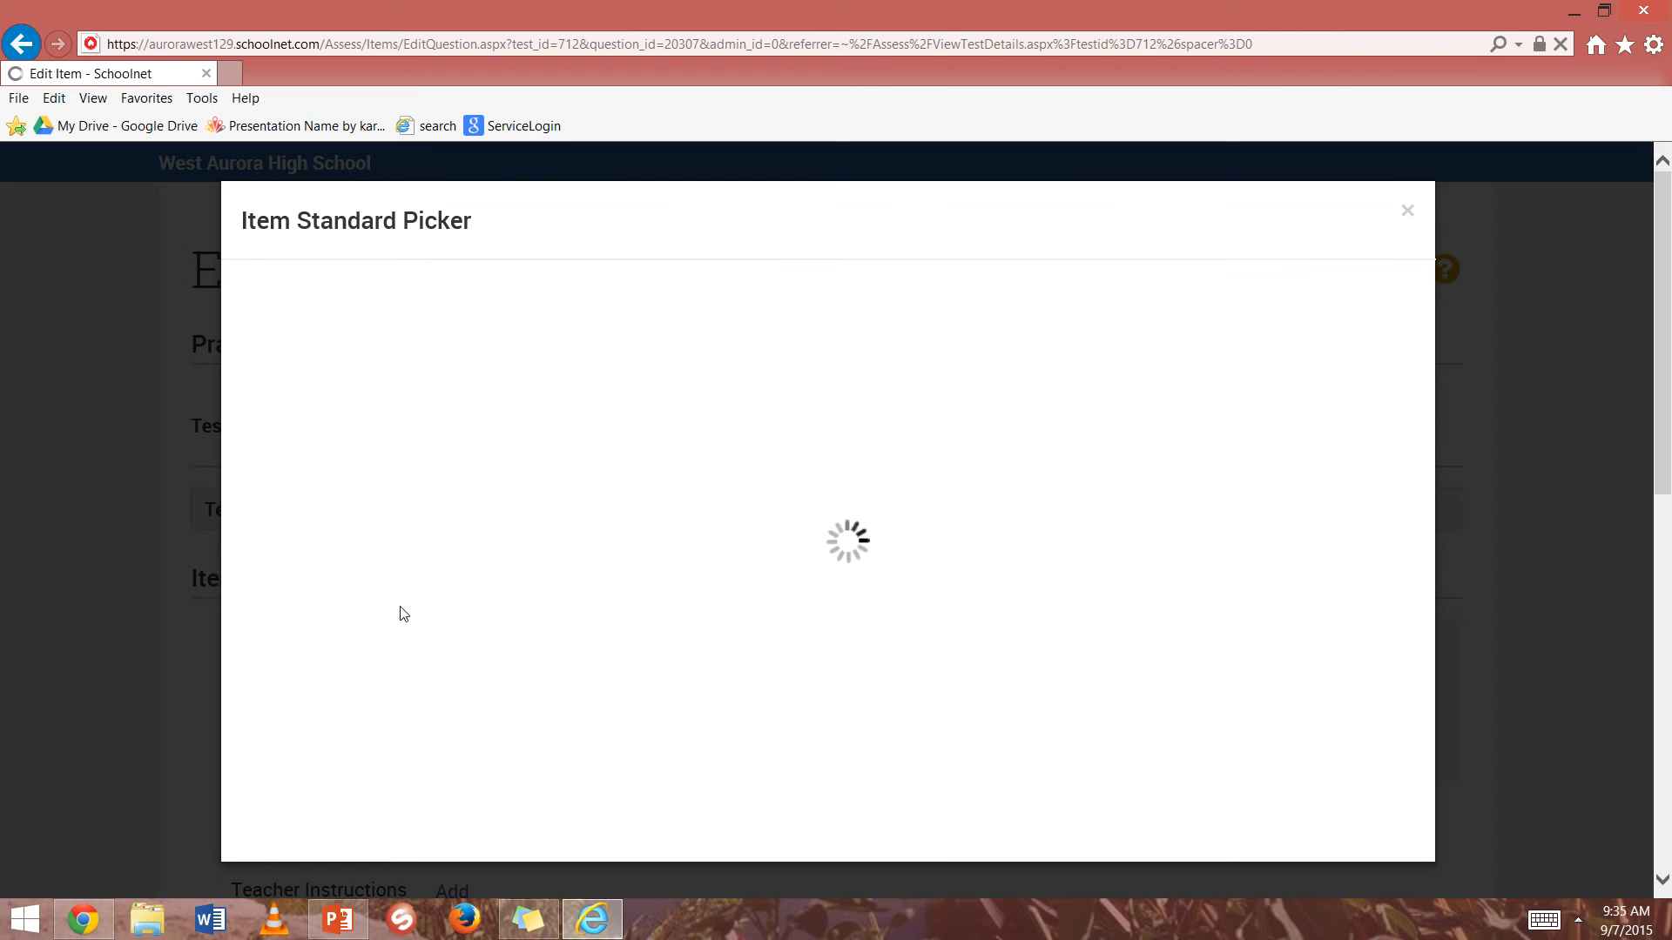
pyautogui.click(320, 582)
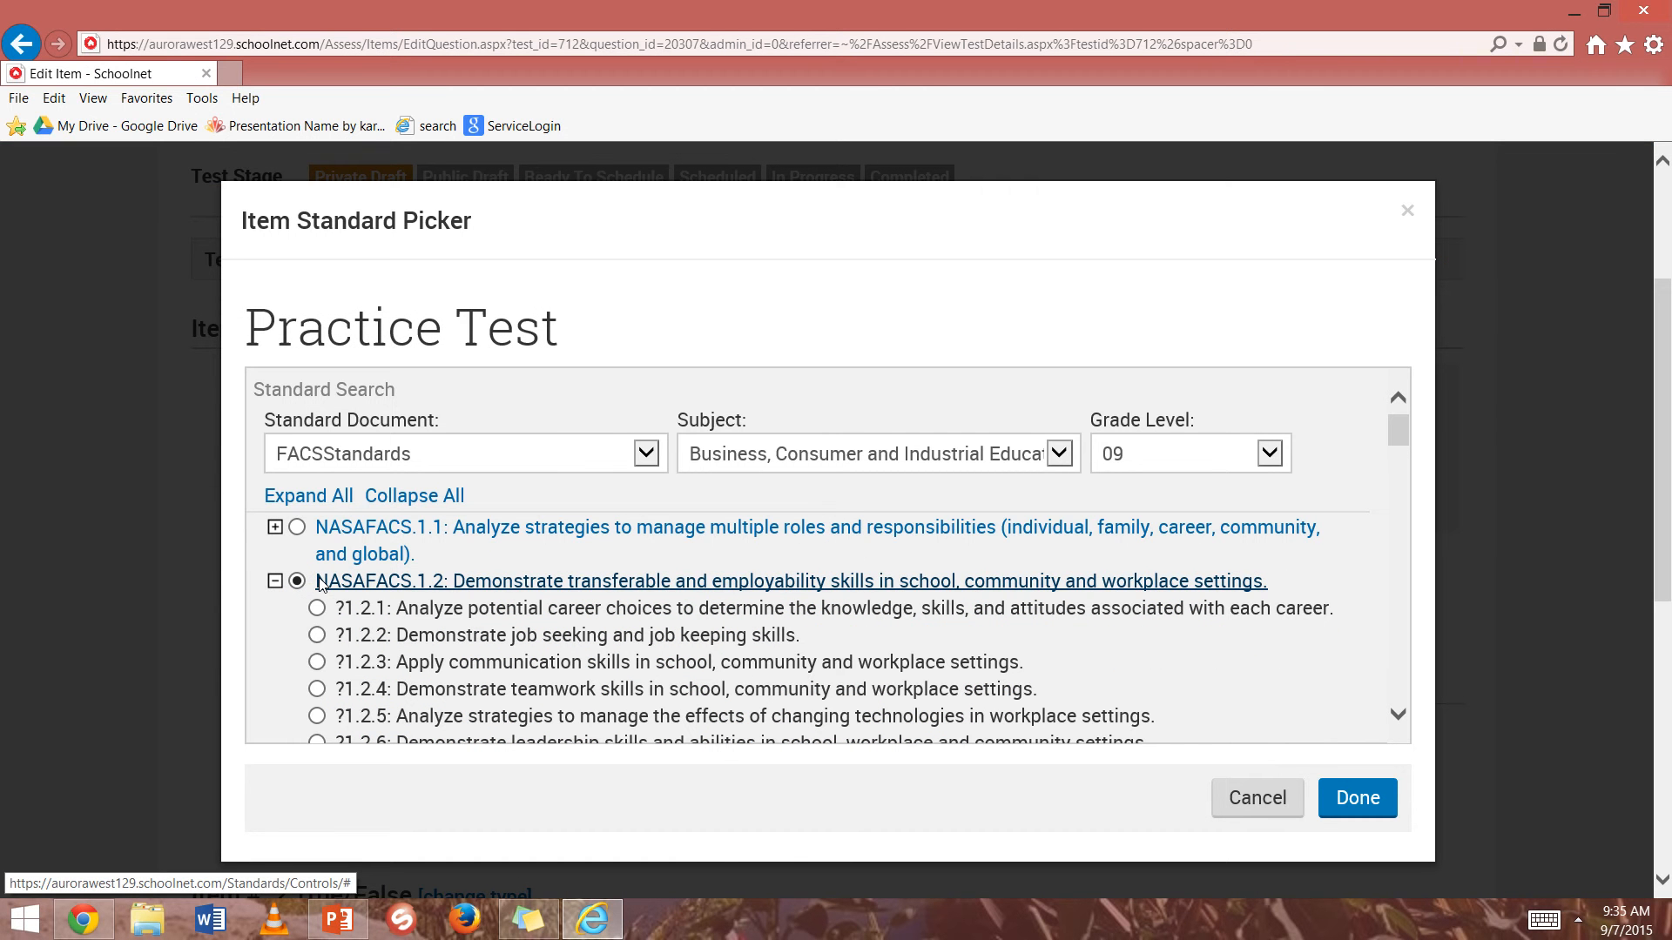
pyautogui.click(316, 608)
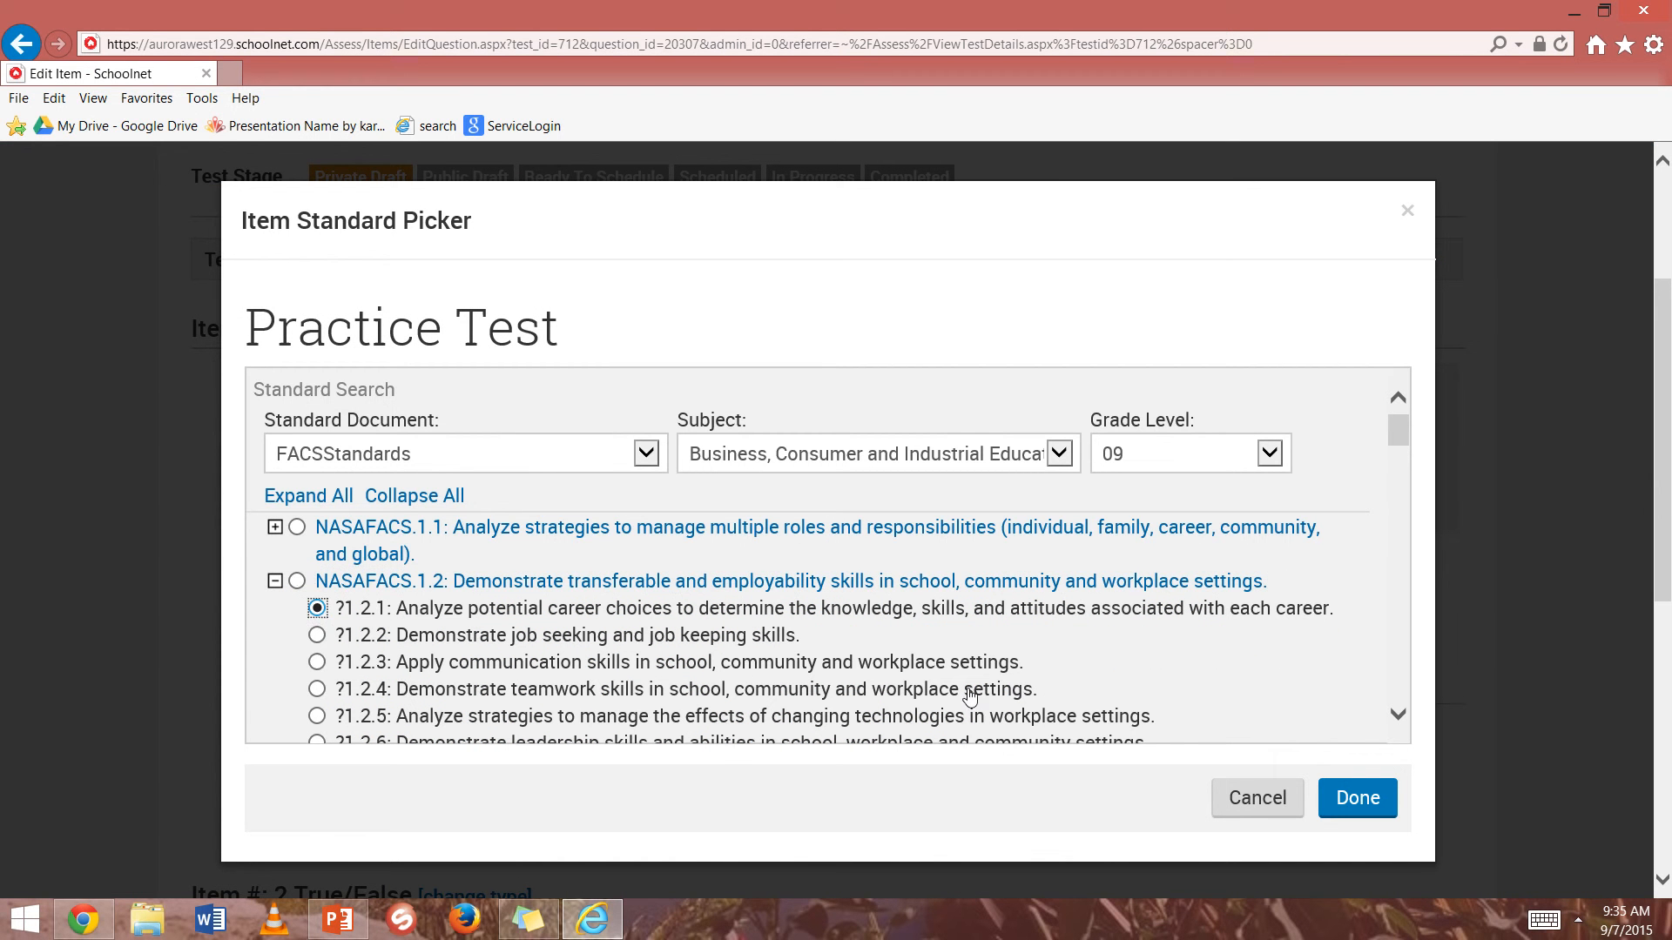
pyautogui.click(1372, 798)
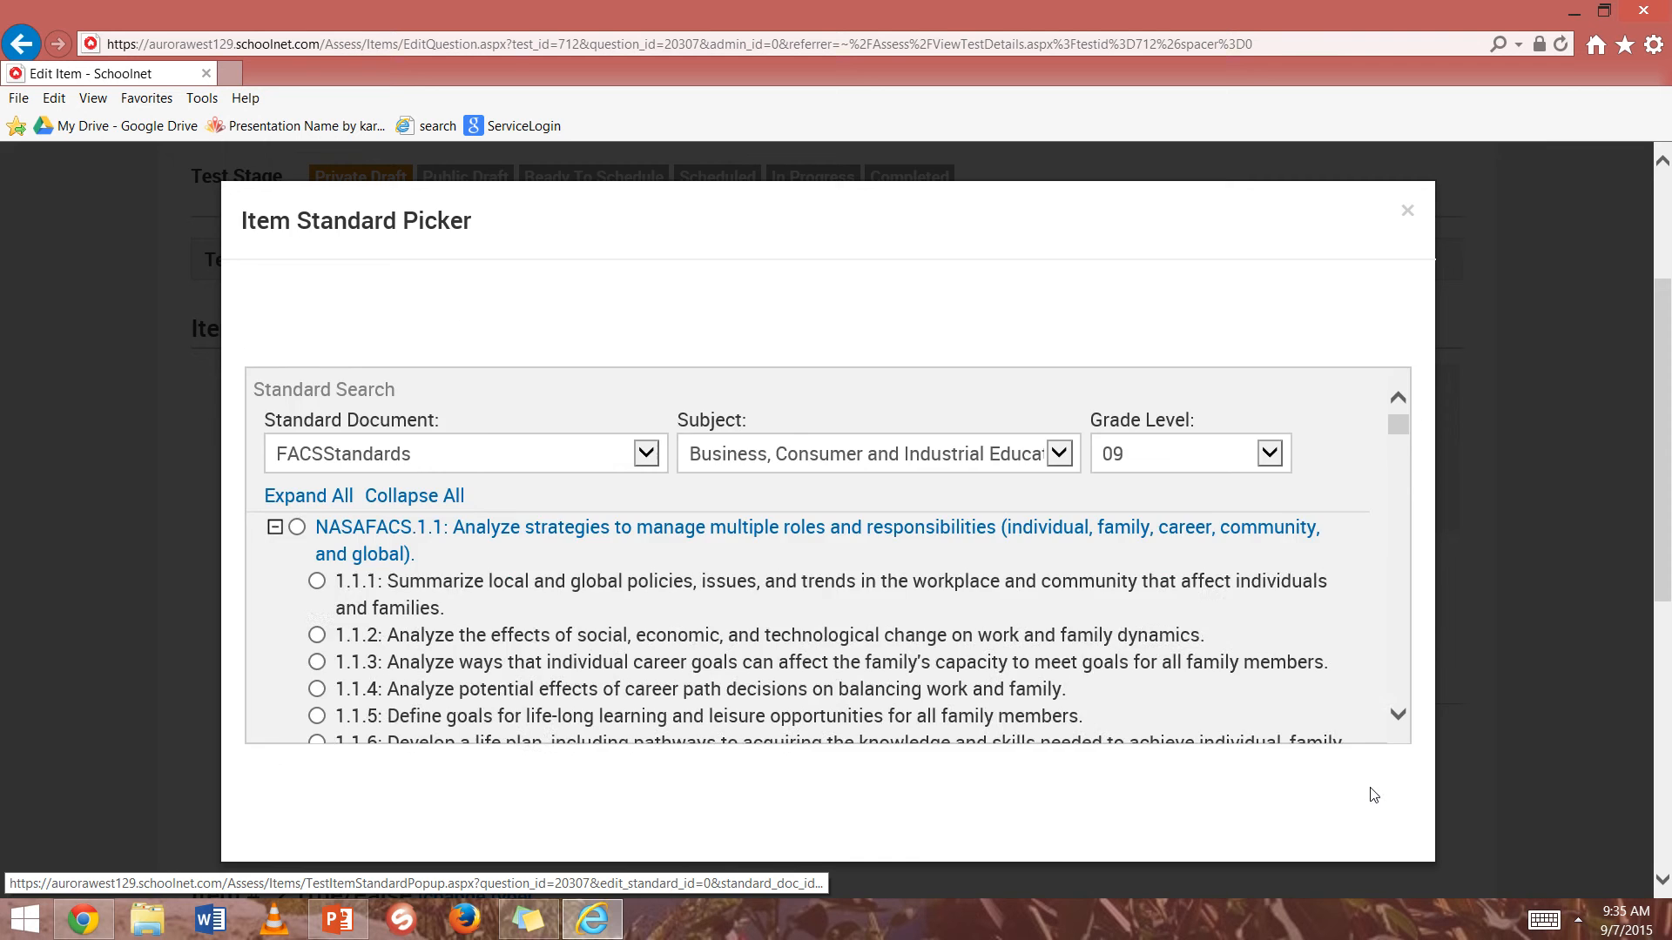
# - Try relabelling item 2's answer choices as S and U, and restore the labels to T and F
pyautogui.scroll(-7, 1324, 772)
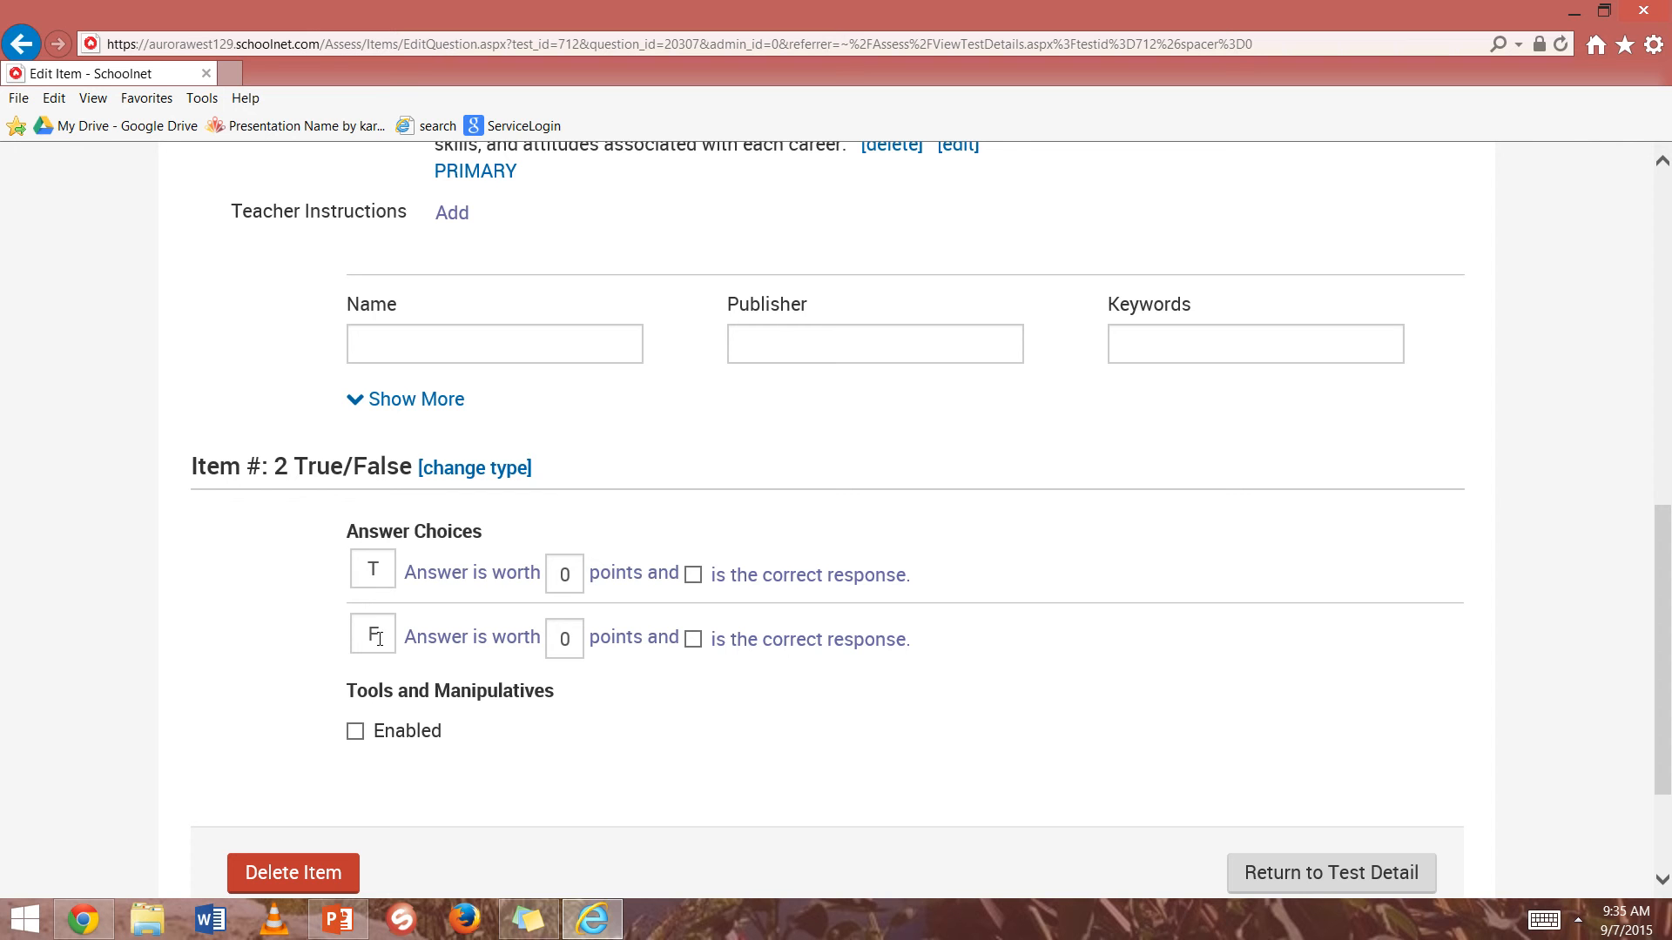
pyautogui.click(385, 564)
pyautogui.press('BackSpace')
pyautogui.write('S')
pyautogui.click(384, 630)
pyautogui.press('BackSpace')
pyautogui.write('U')
pyautogui.click(378, 574)
pyautogui.press('BackSpace')
pyautogui.write('T')
pyautogui.press('BackSpace')
pyautogui.write('F')
# - Mark T as item 2's correct response and return to the test detail
pyautogui.click(693, 575)
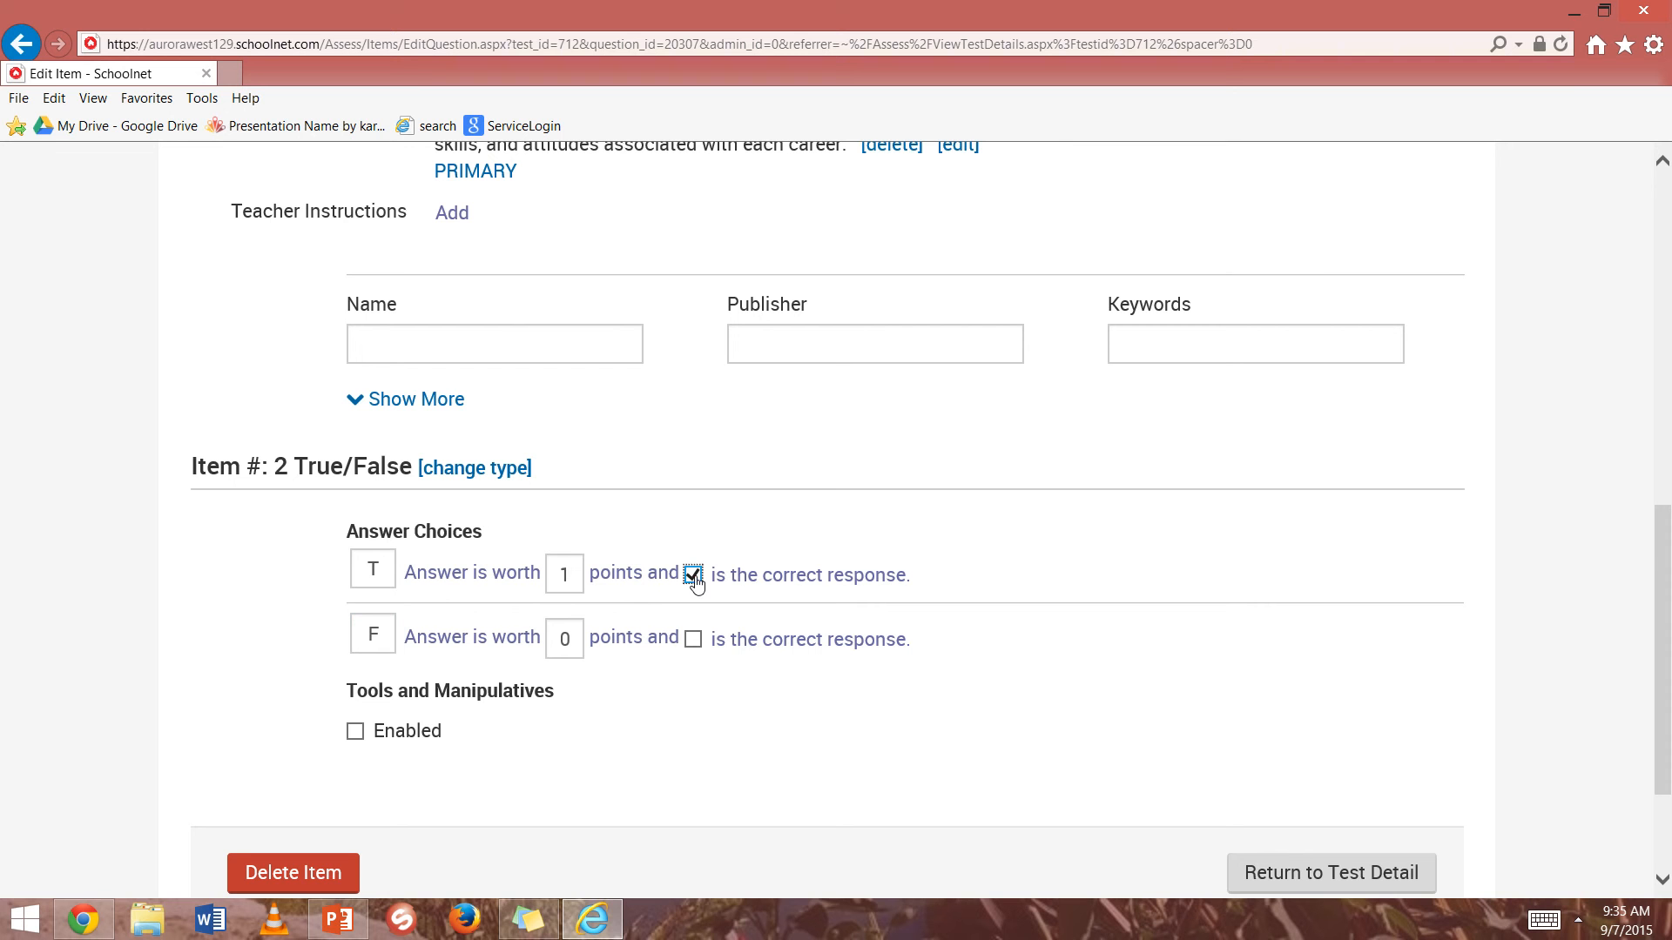
pyautogui.click(1367, 876)
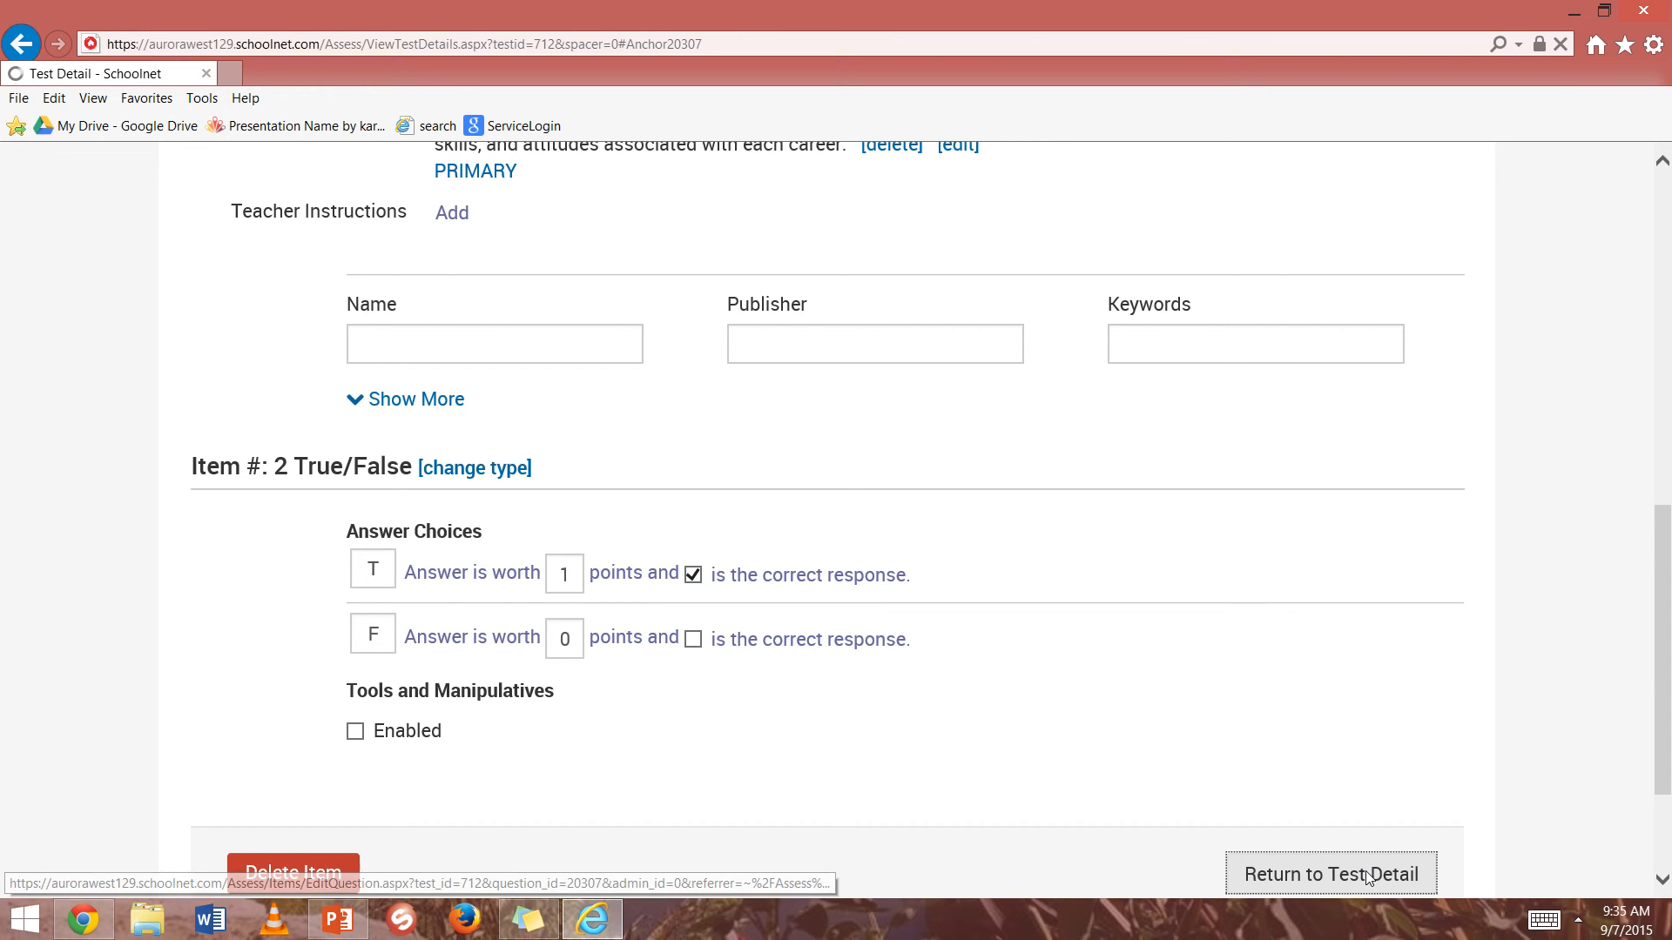
pyautogui.scroll(3, 1367, 877)
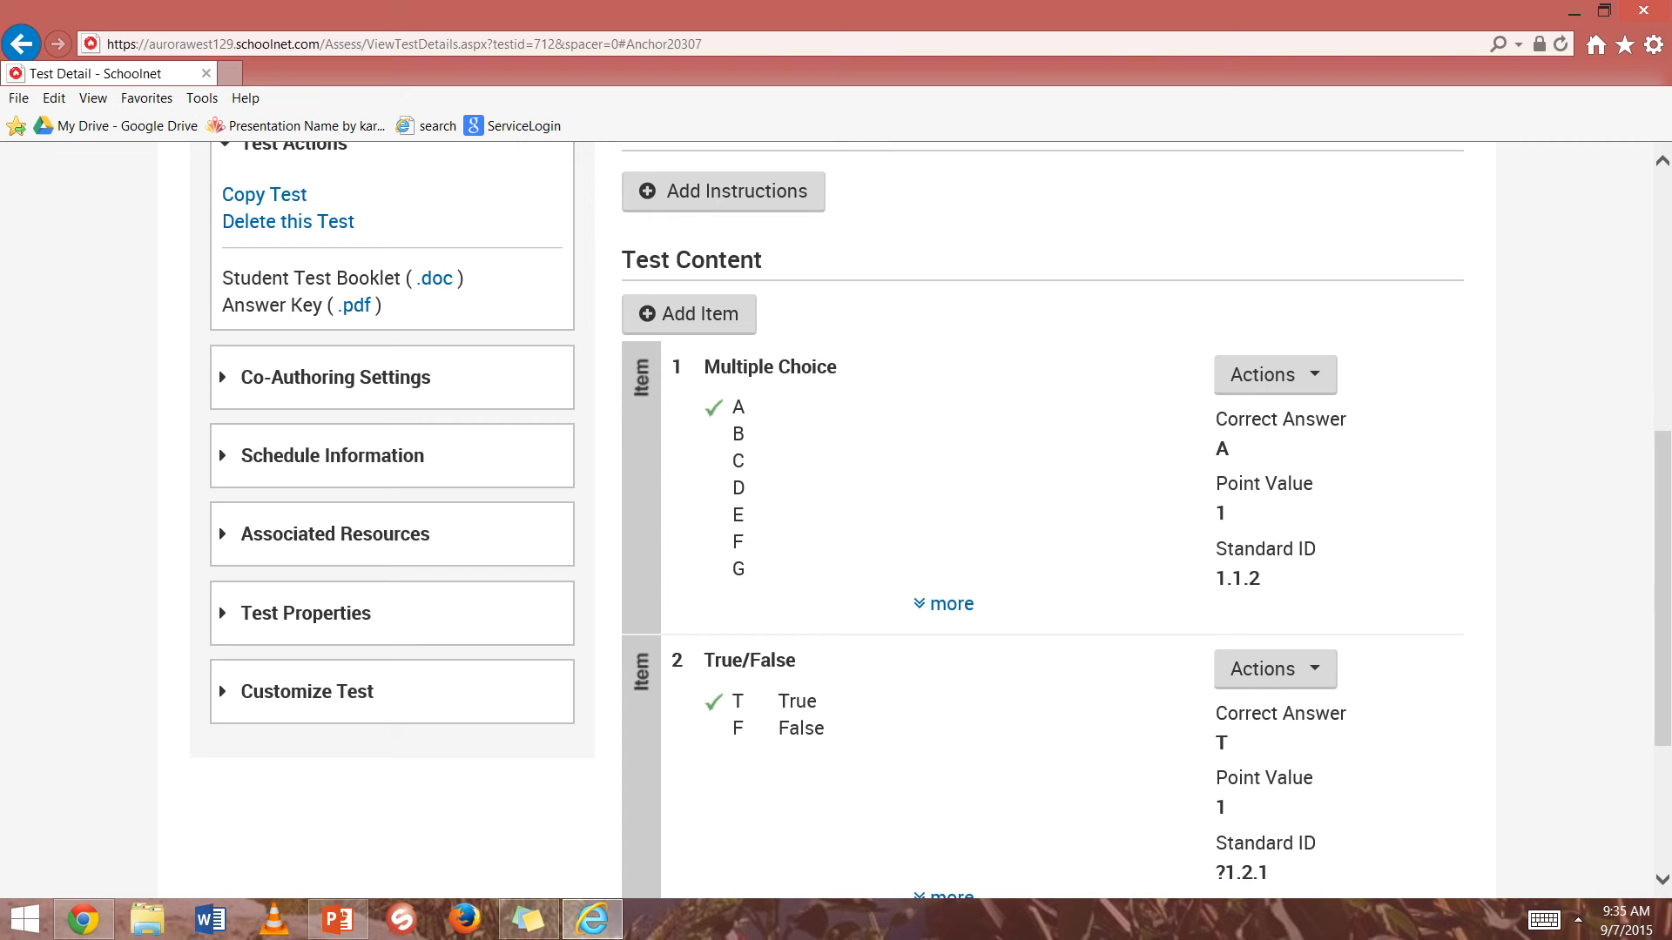
# - Reopen item 1 for editing and make B the correct response instead of A
pyautogui.scroll(-1, 1372, 878)
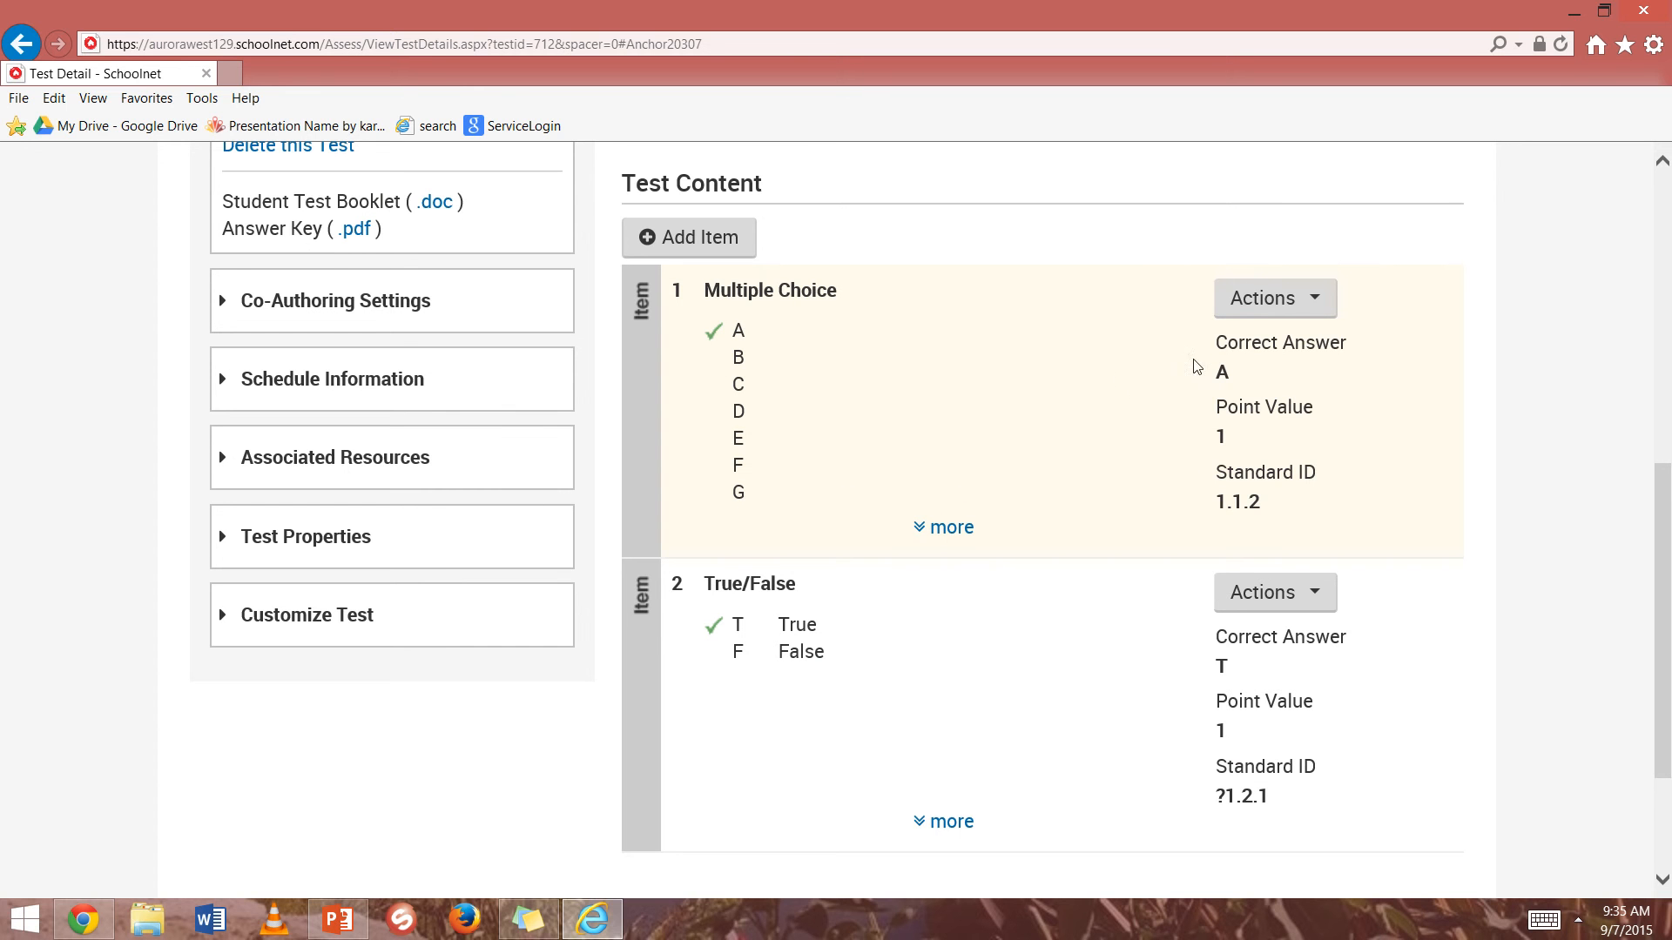
pyautogui.click(1315, 303)
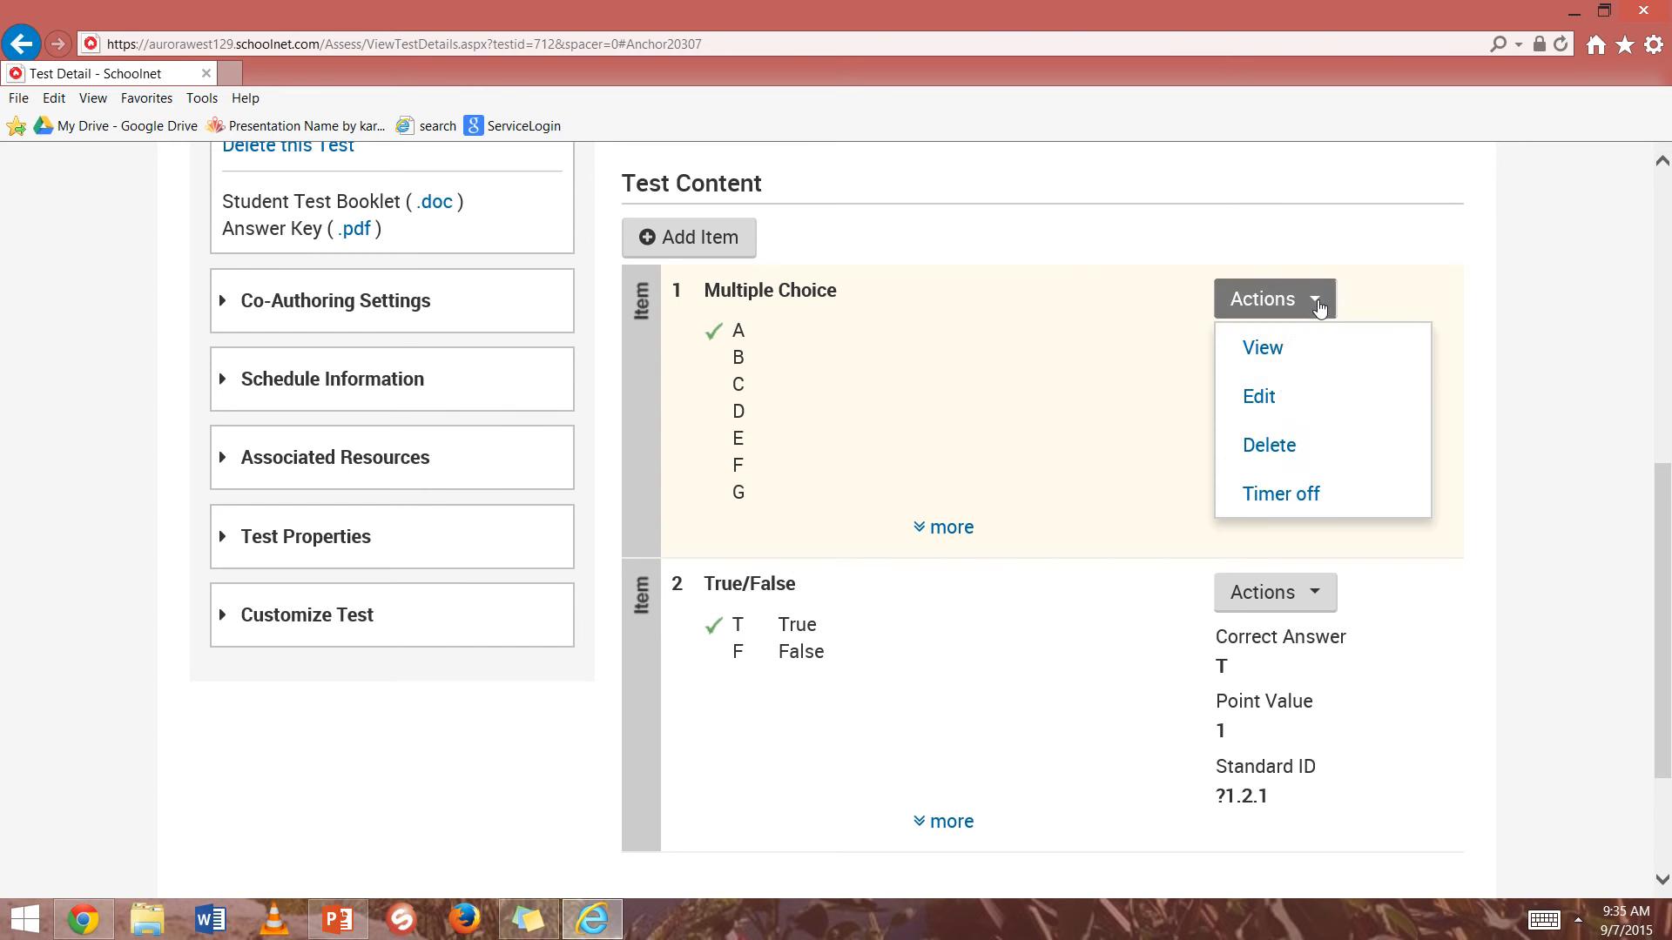
pyautogui.click(1273, 402)
pyautogui.scroll(-10, 1236, 427)
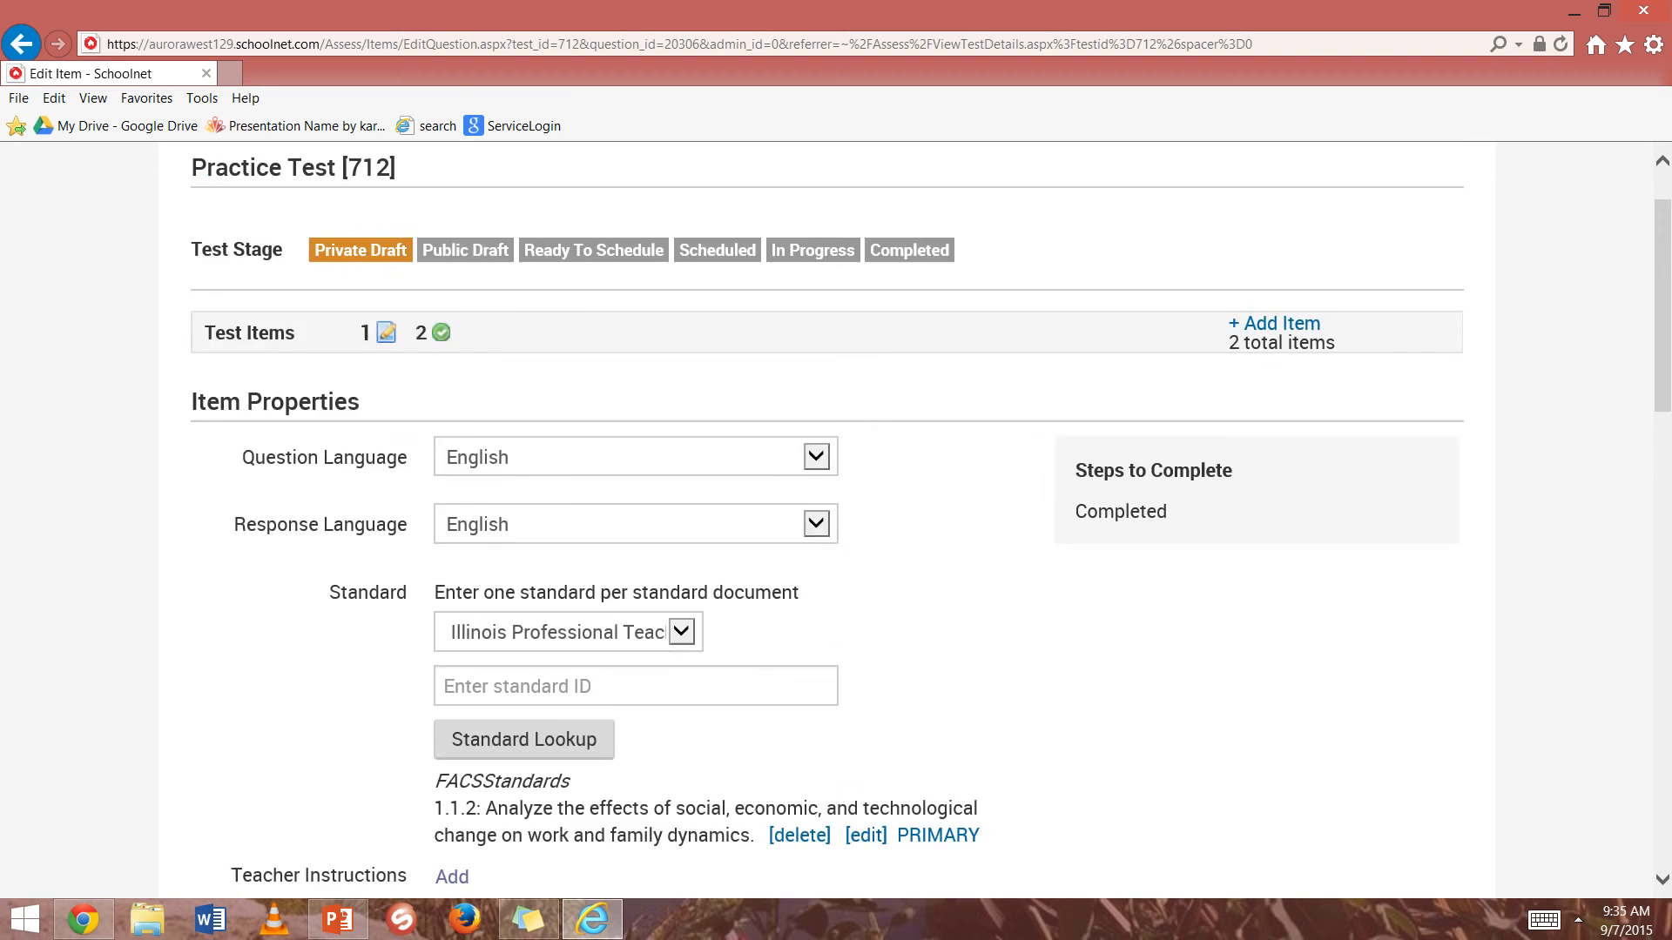
pyautogui.scroll(-2, 720, 496)
pyautogui.scroll(1, 547, 368)
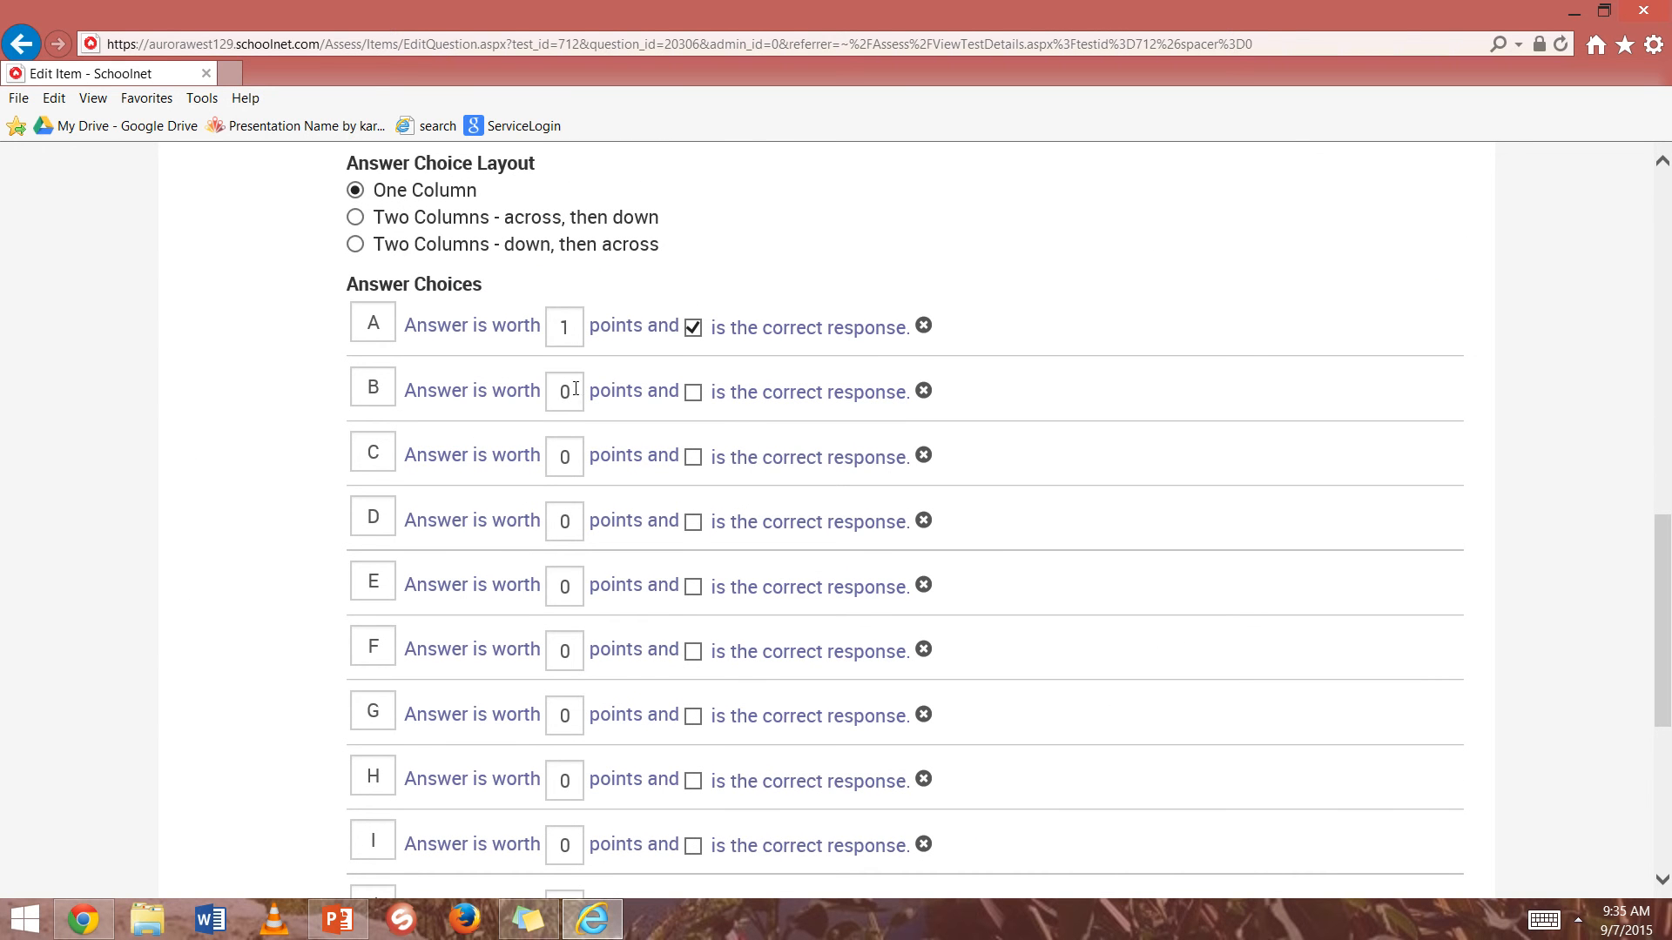
pyautogui.click(693, 393)
pyautogui.click(692, 328)
pyautogui.scroll(-1, 1162, 553)
pyautogui.scroll(1, 1162, 553)
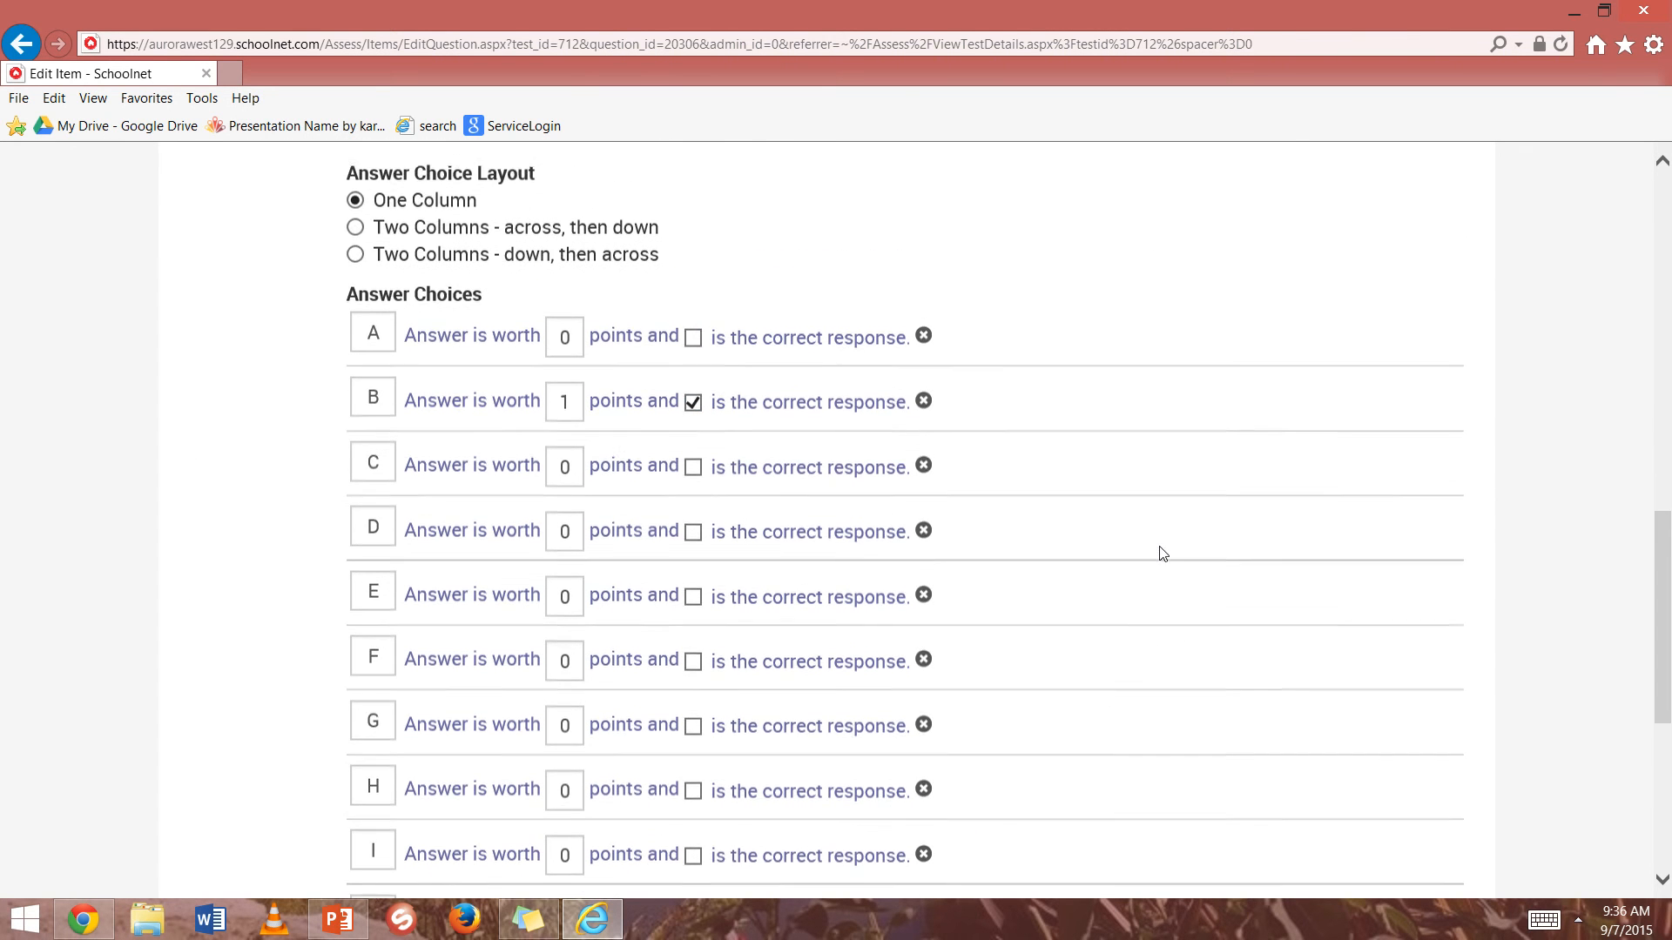
# - Try marking A as a second correct response alongside B, and clear it again
pyautogui.click(693, 338)
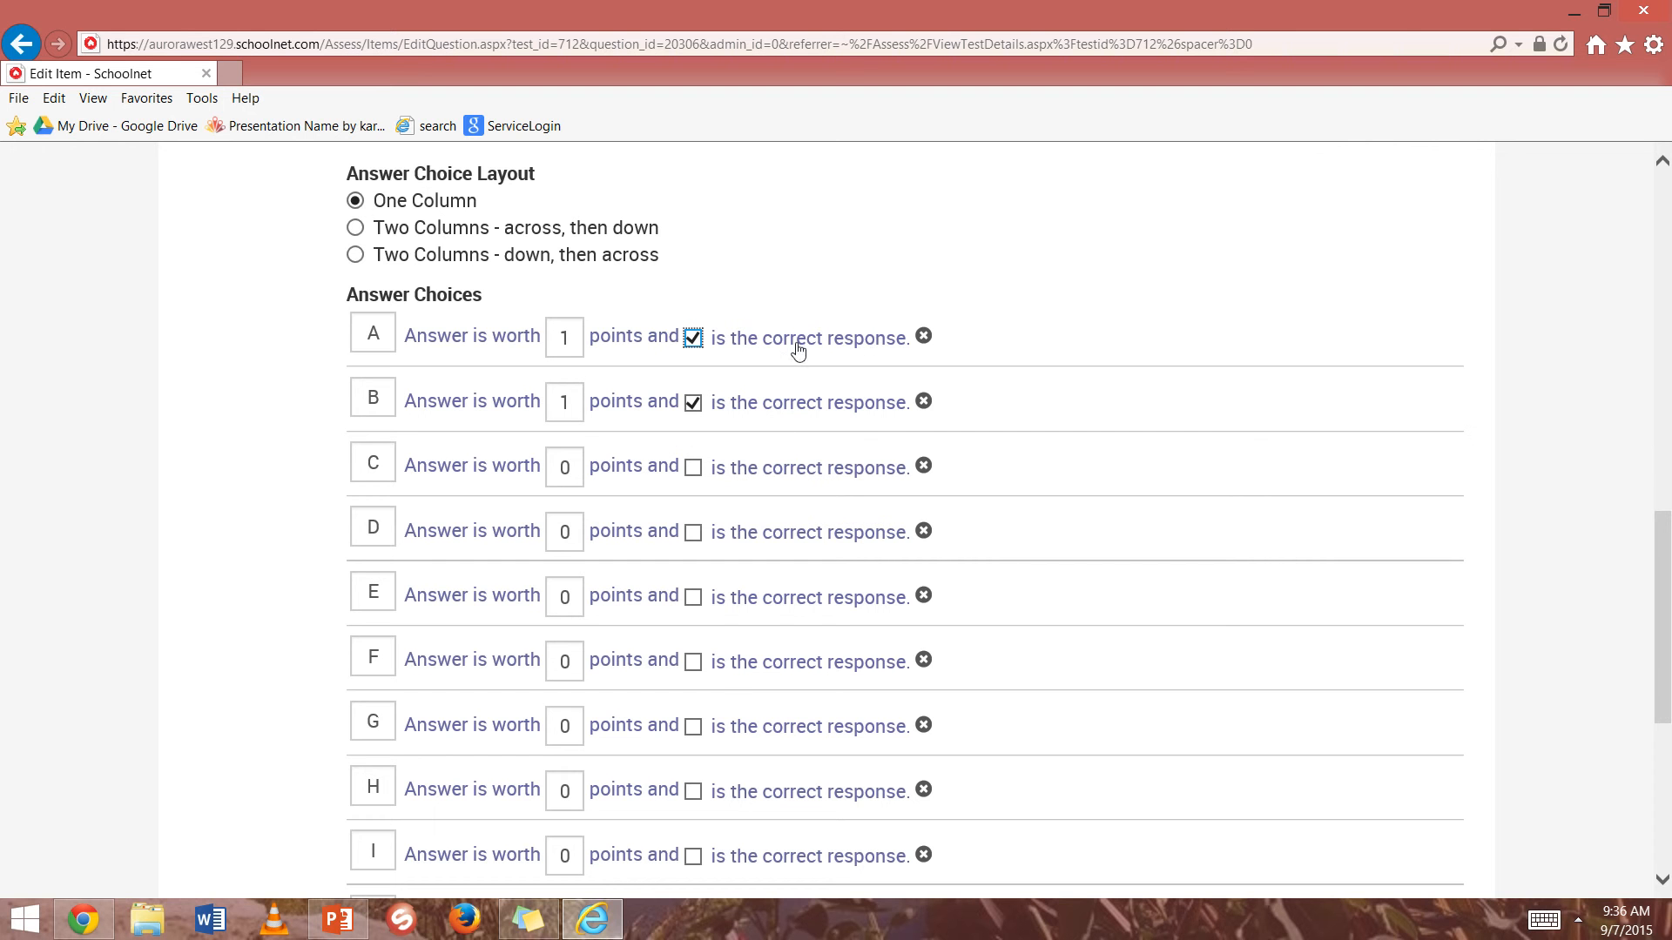
pyautogui.click(693, 338)
pyautogui.scroll(-3, 1252, 407)
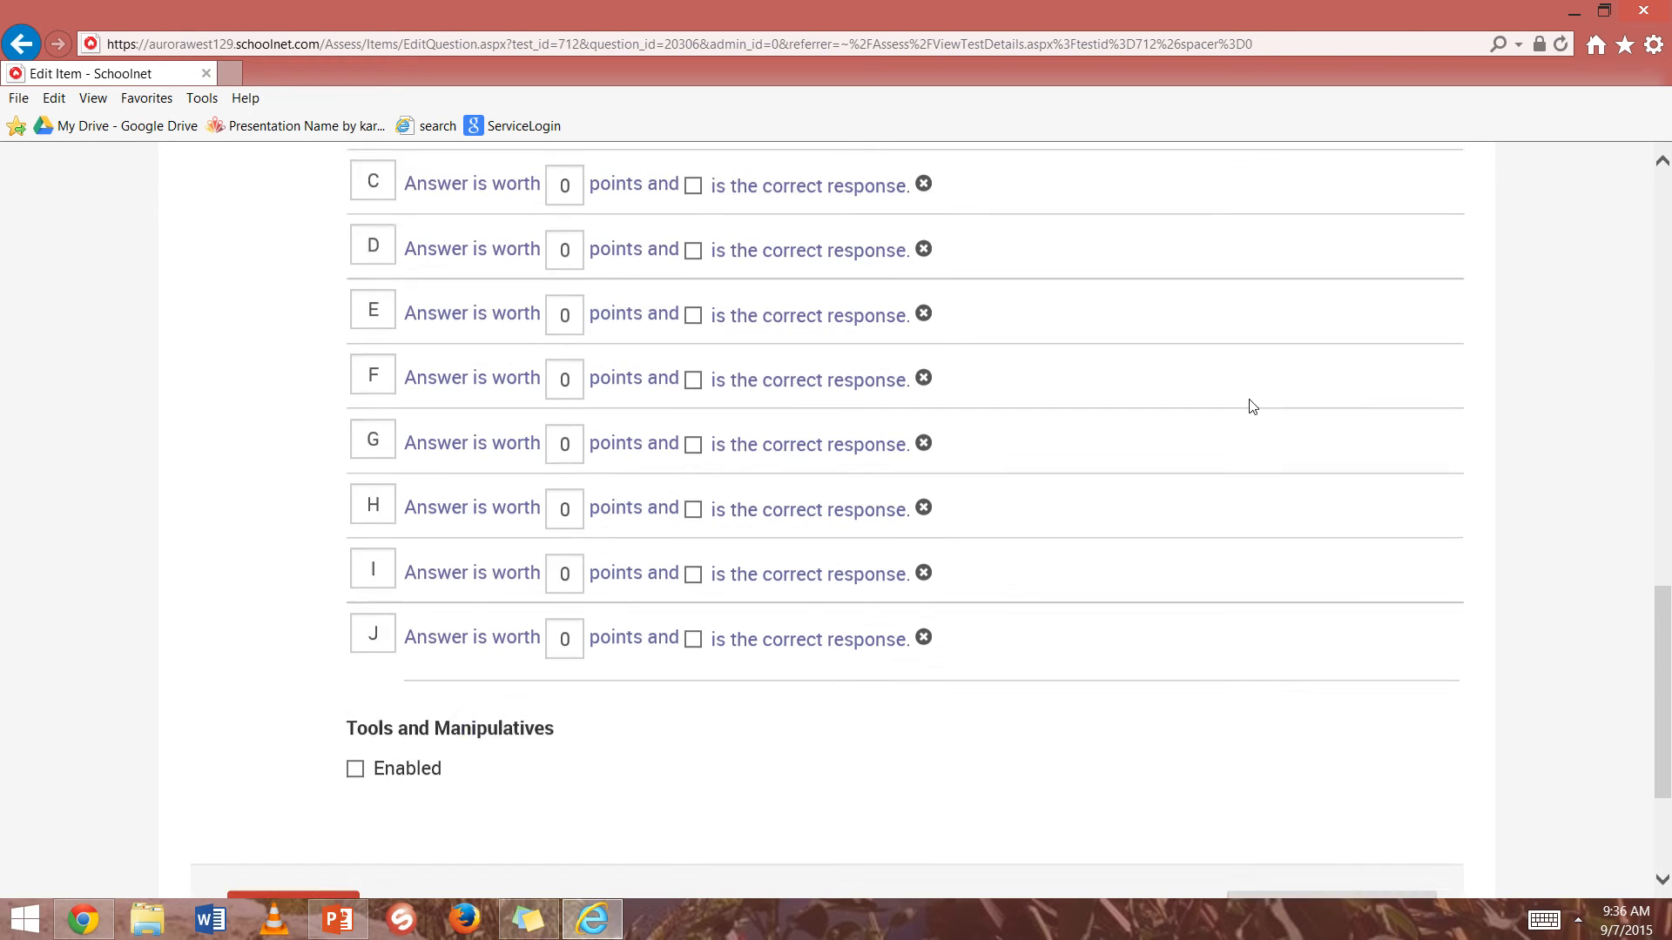
# - Return to the test detail and check the answer keys of both items
pyautogui.scroll(-3, 1252, 407)
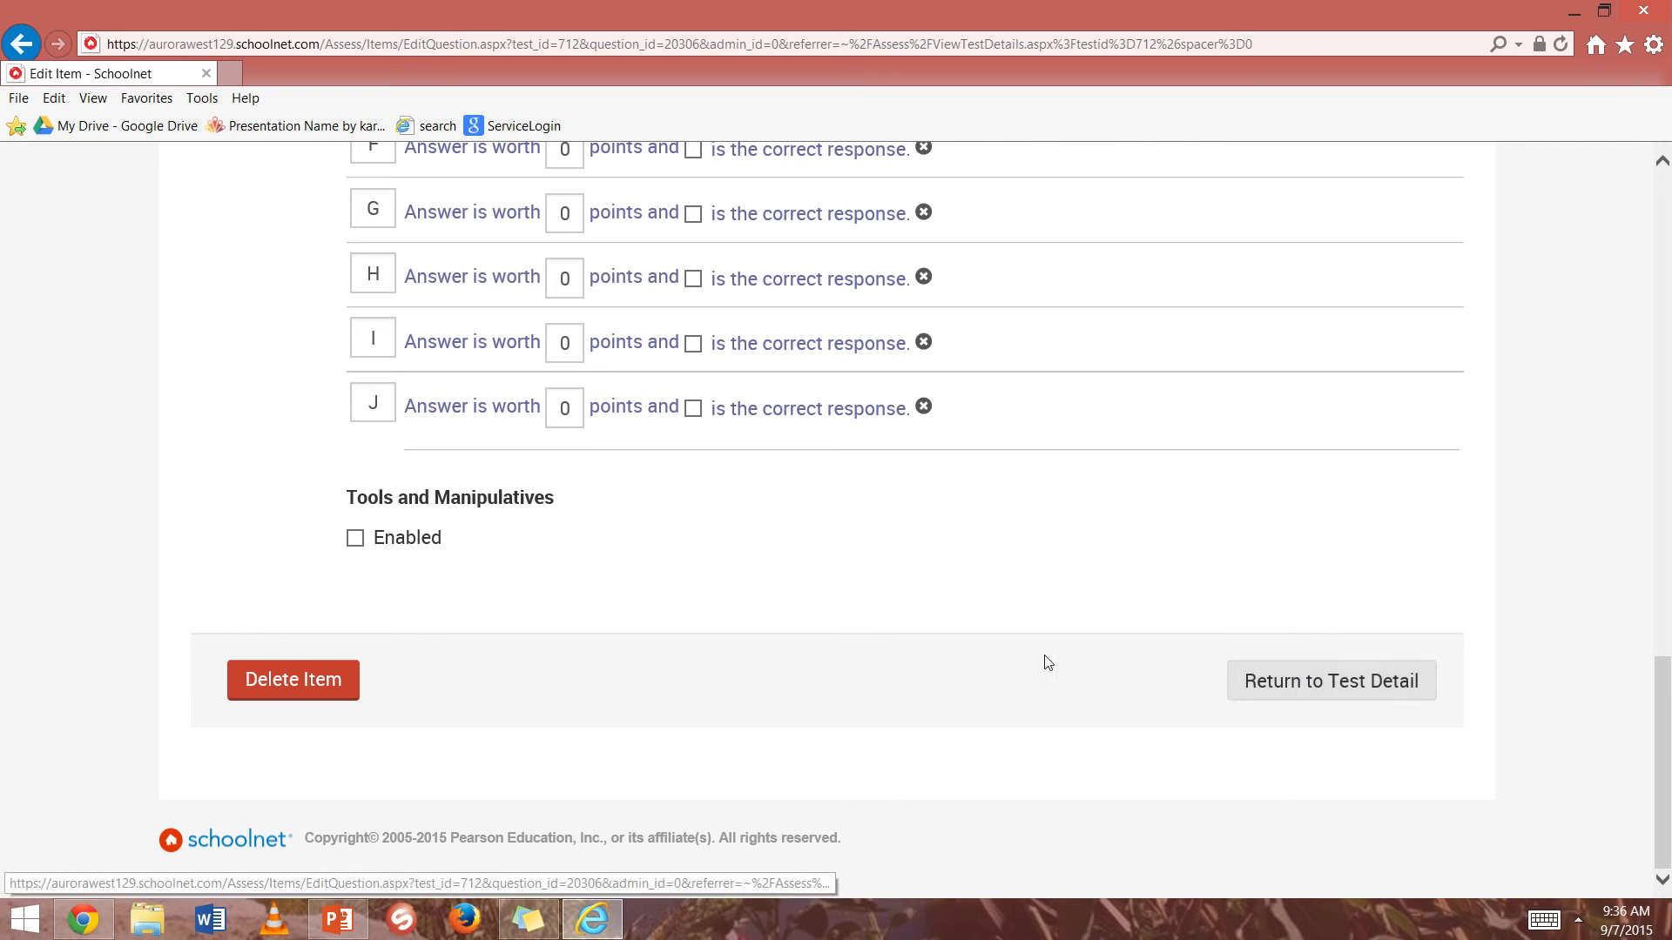
pyautogui.click(1370, 682)
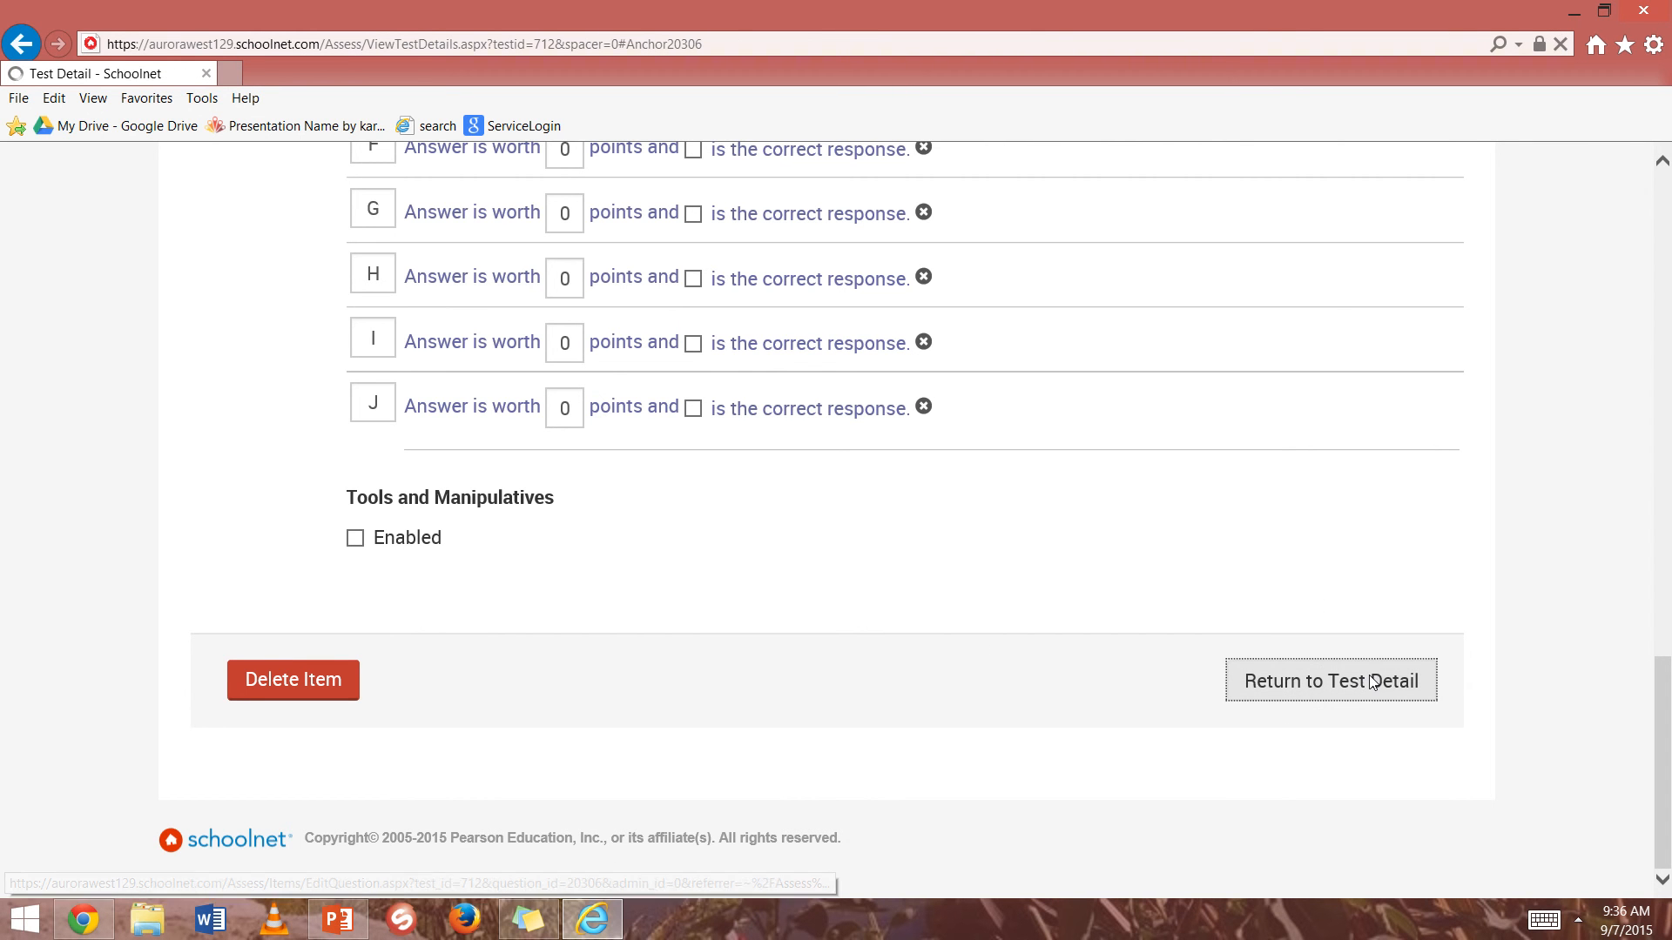
pyautogui.scroll(2, 1111, 680)
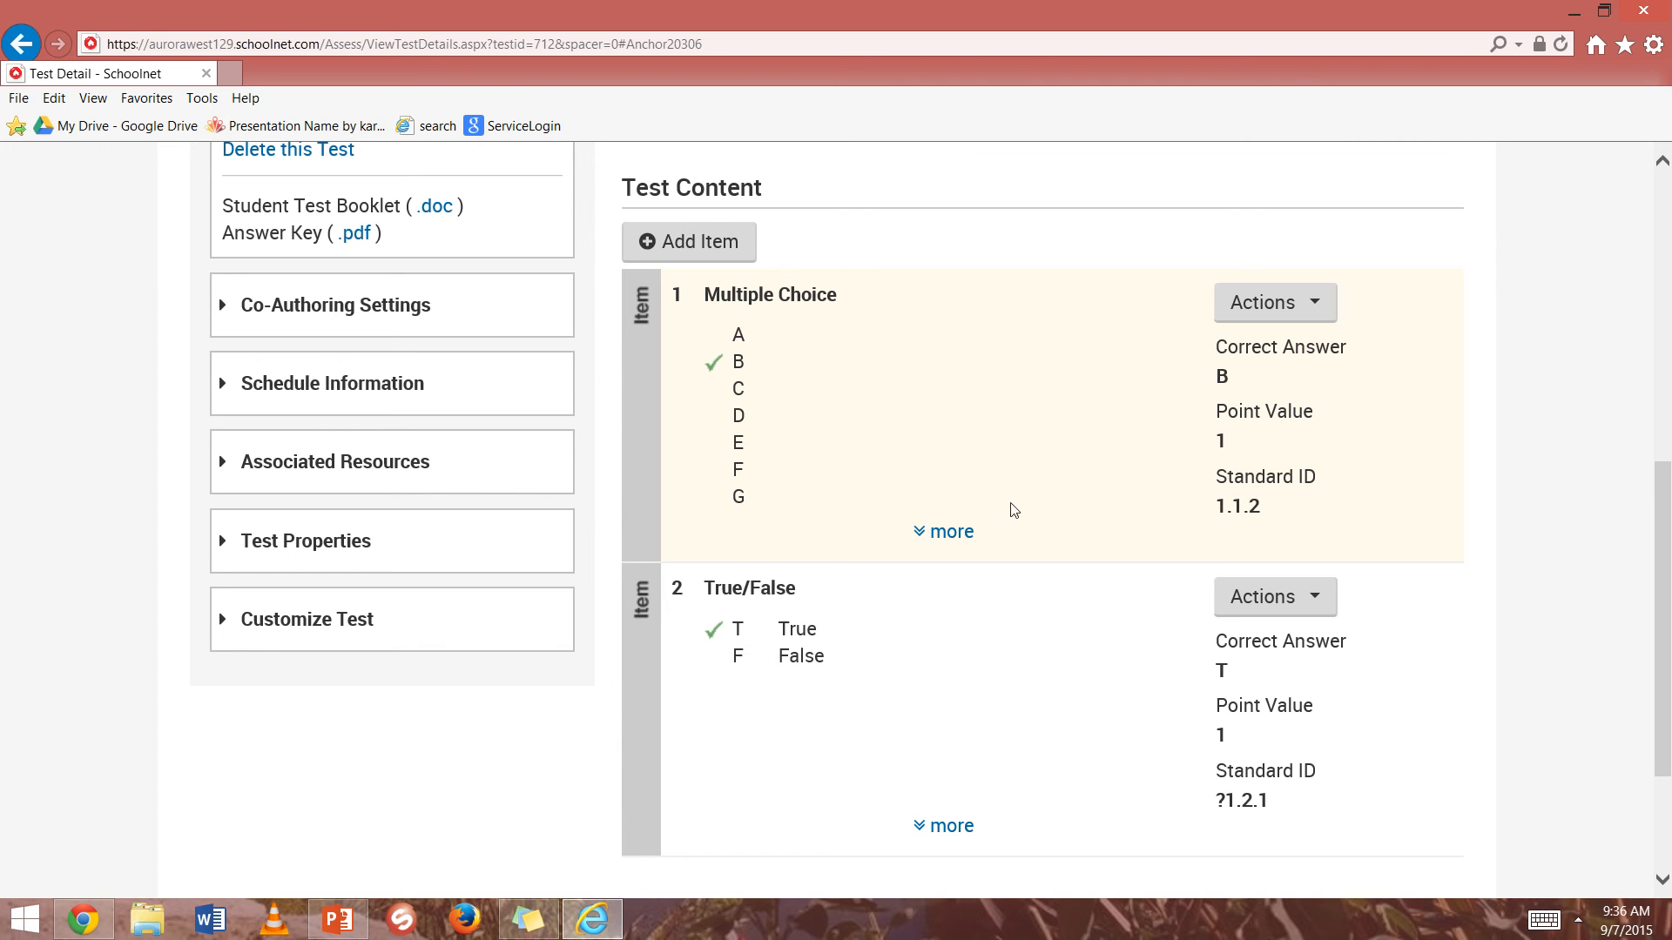
pyautogui.scroll(-2, 1123, 603)
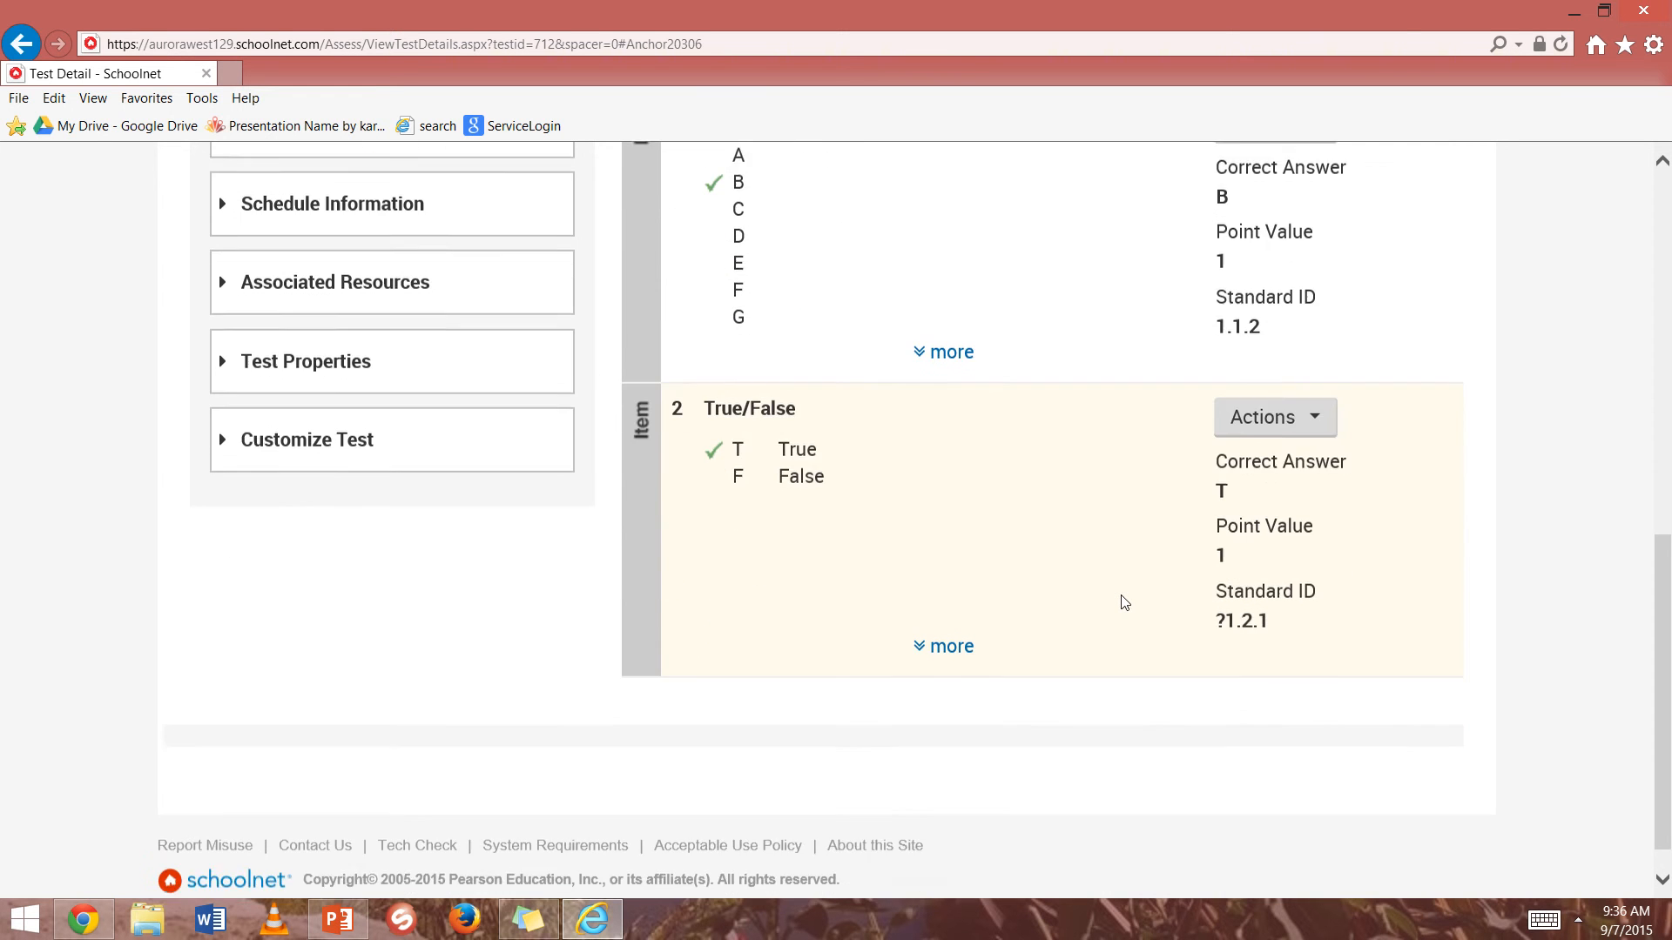
pyautogui.scroll(4, 1121, 599)
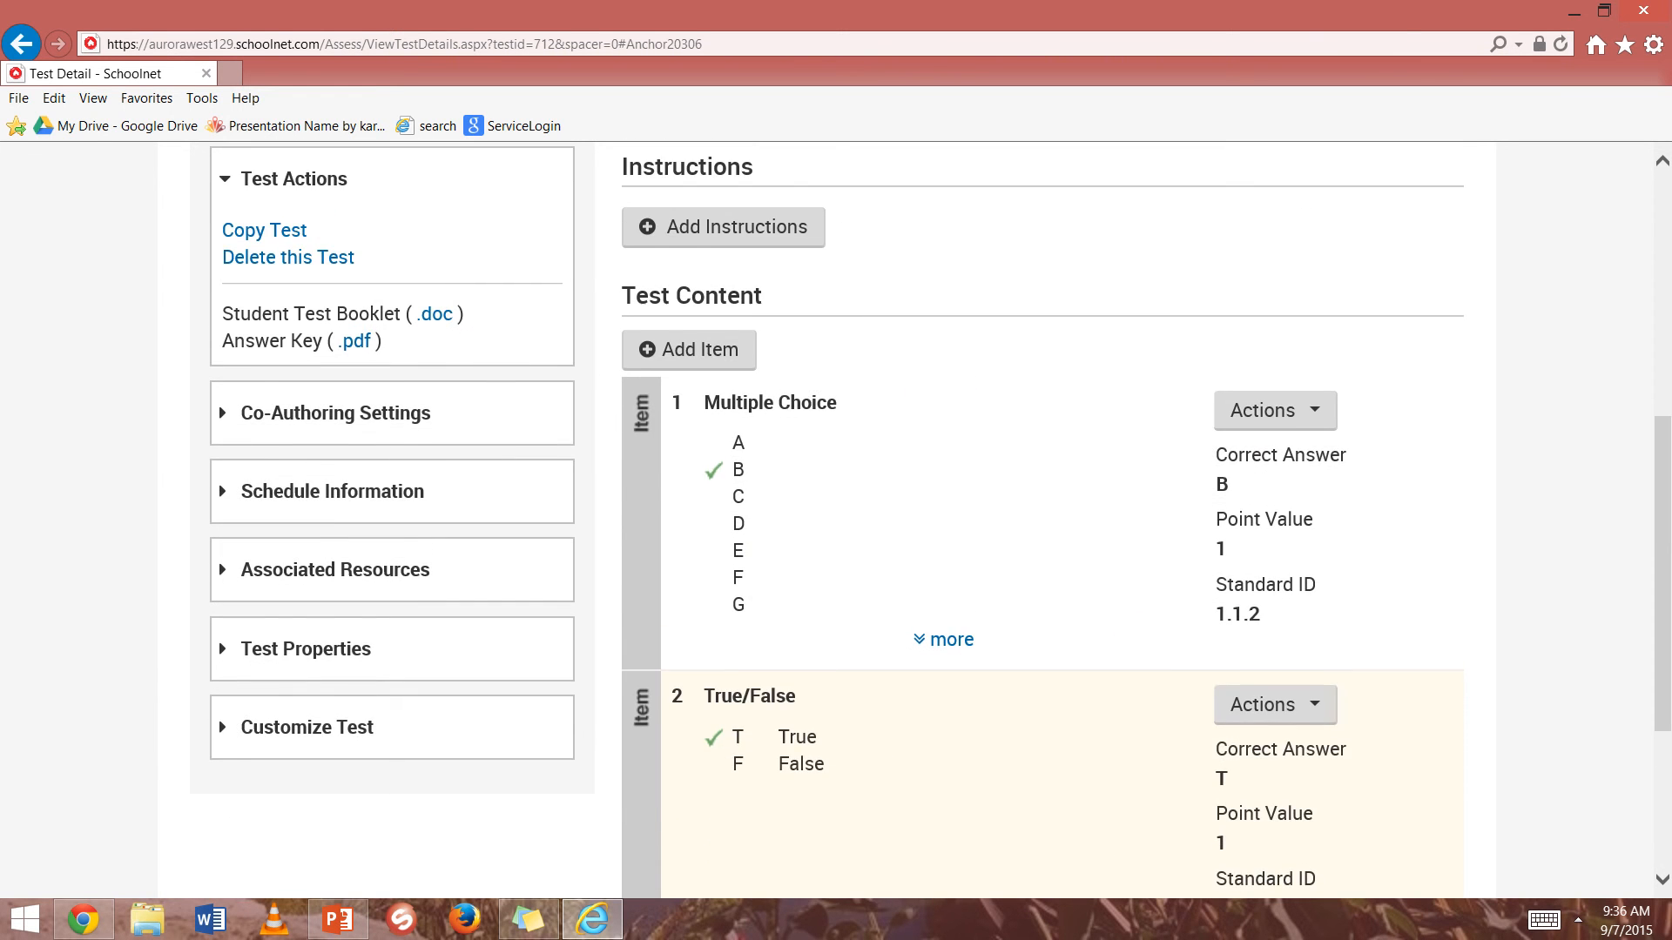
# - Make the Practice Test public, moving it from private draft to public draft
pyautogui.scroll(2, 1063, 563)
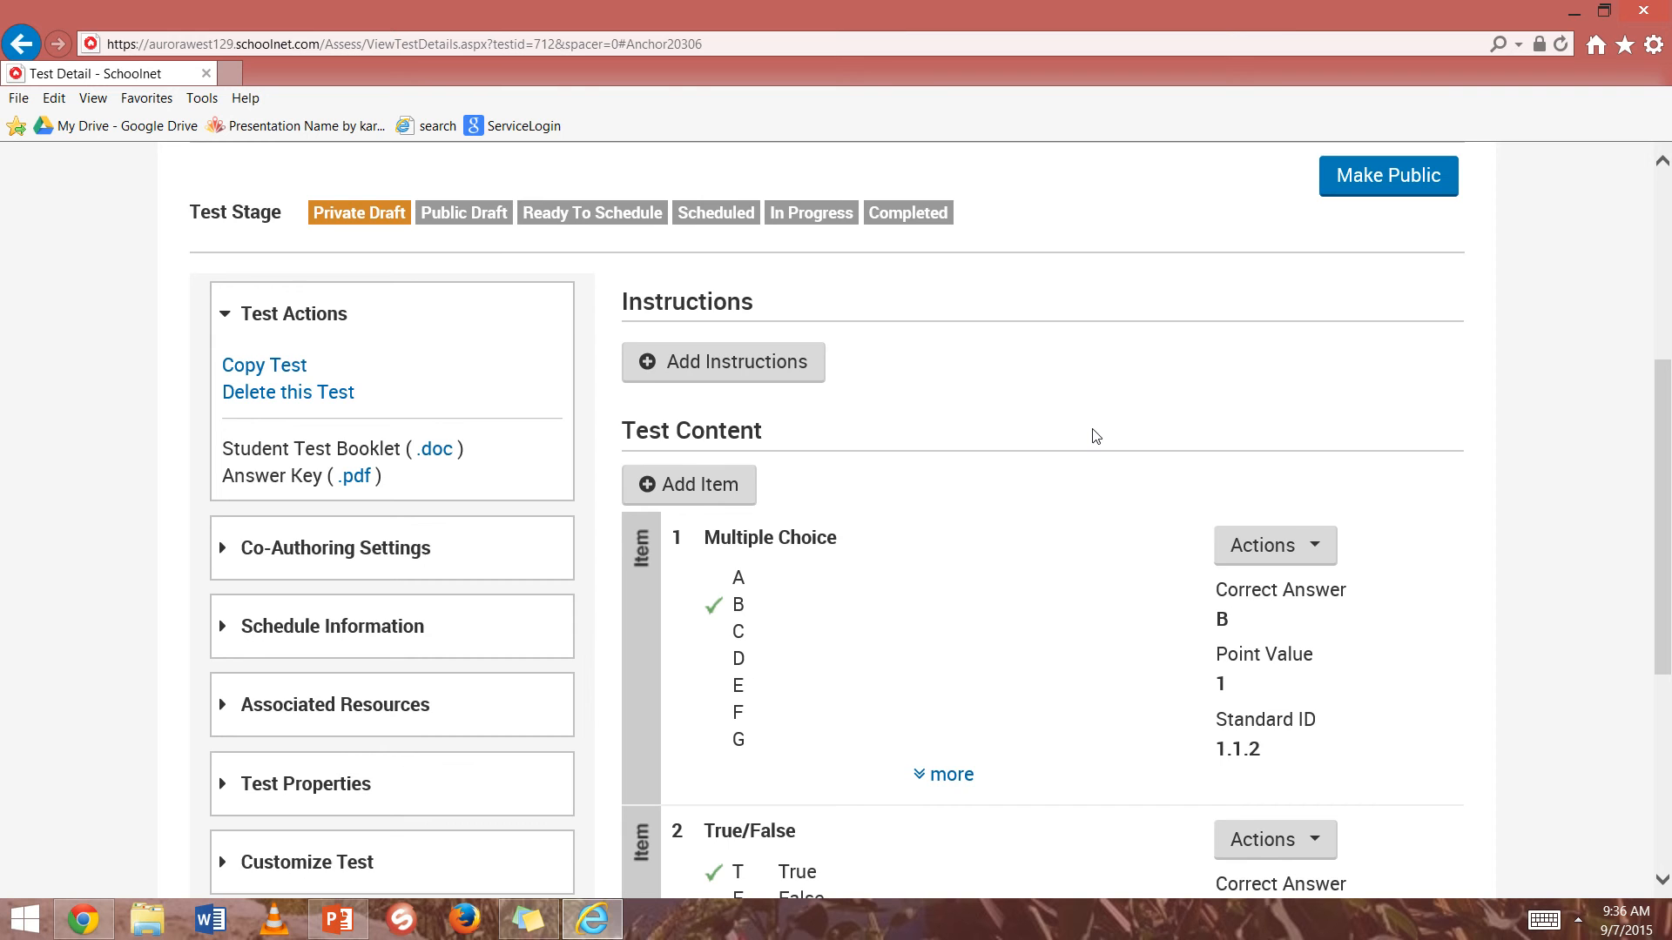
pyautogui.scroll(1, 1095, 435)
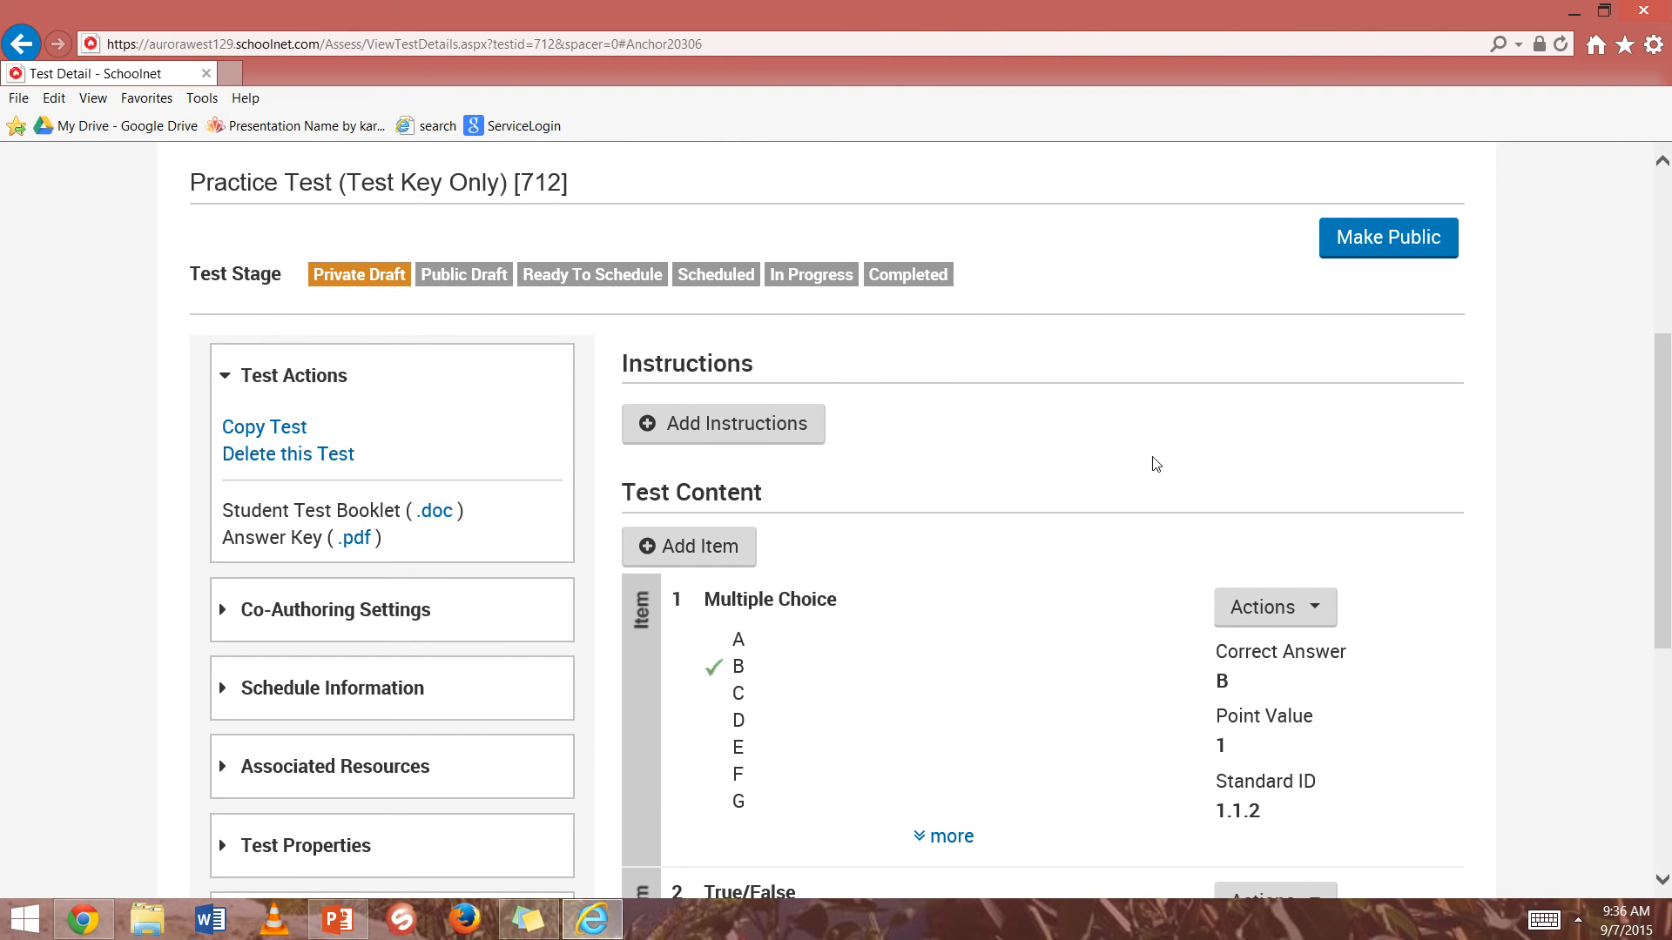
pyautogui.click(1384, 251)
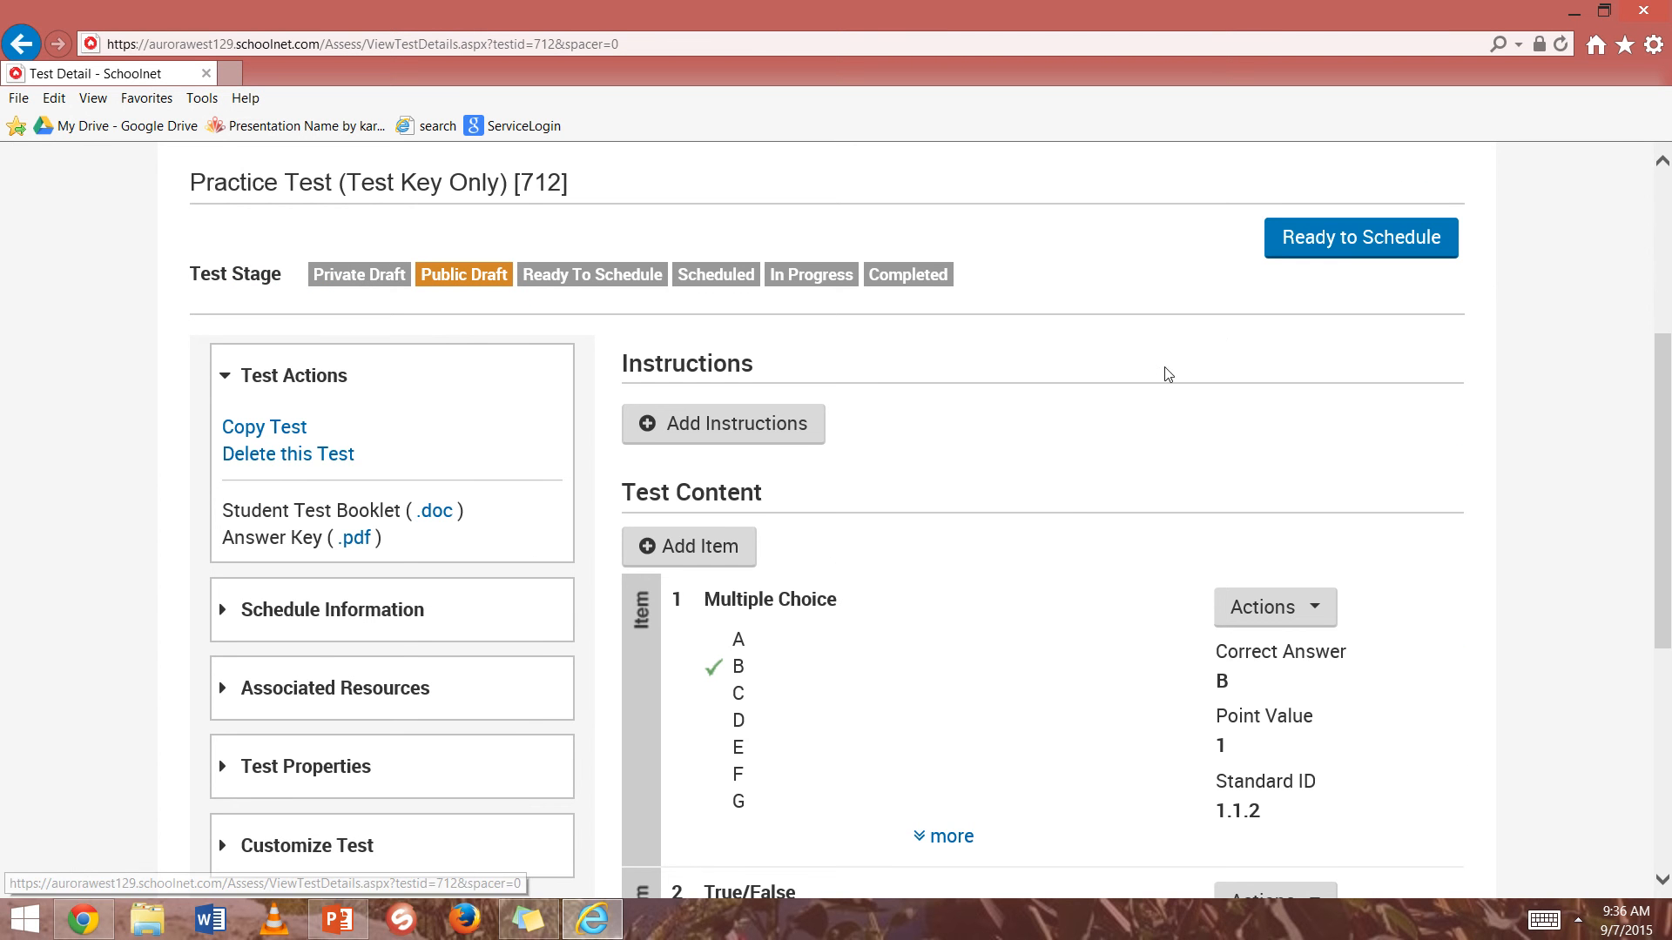
# - Check the test content once more, mark the test as ready to schedule, and accept locking it against changes
pyautogui.scroll(-3, 1079, 514)
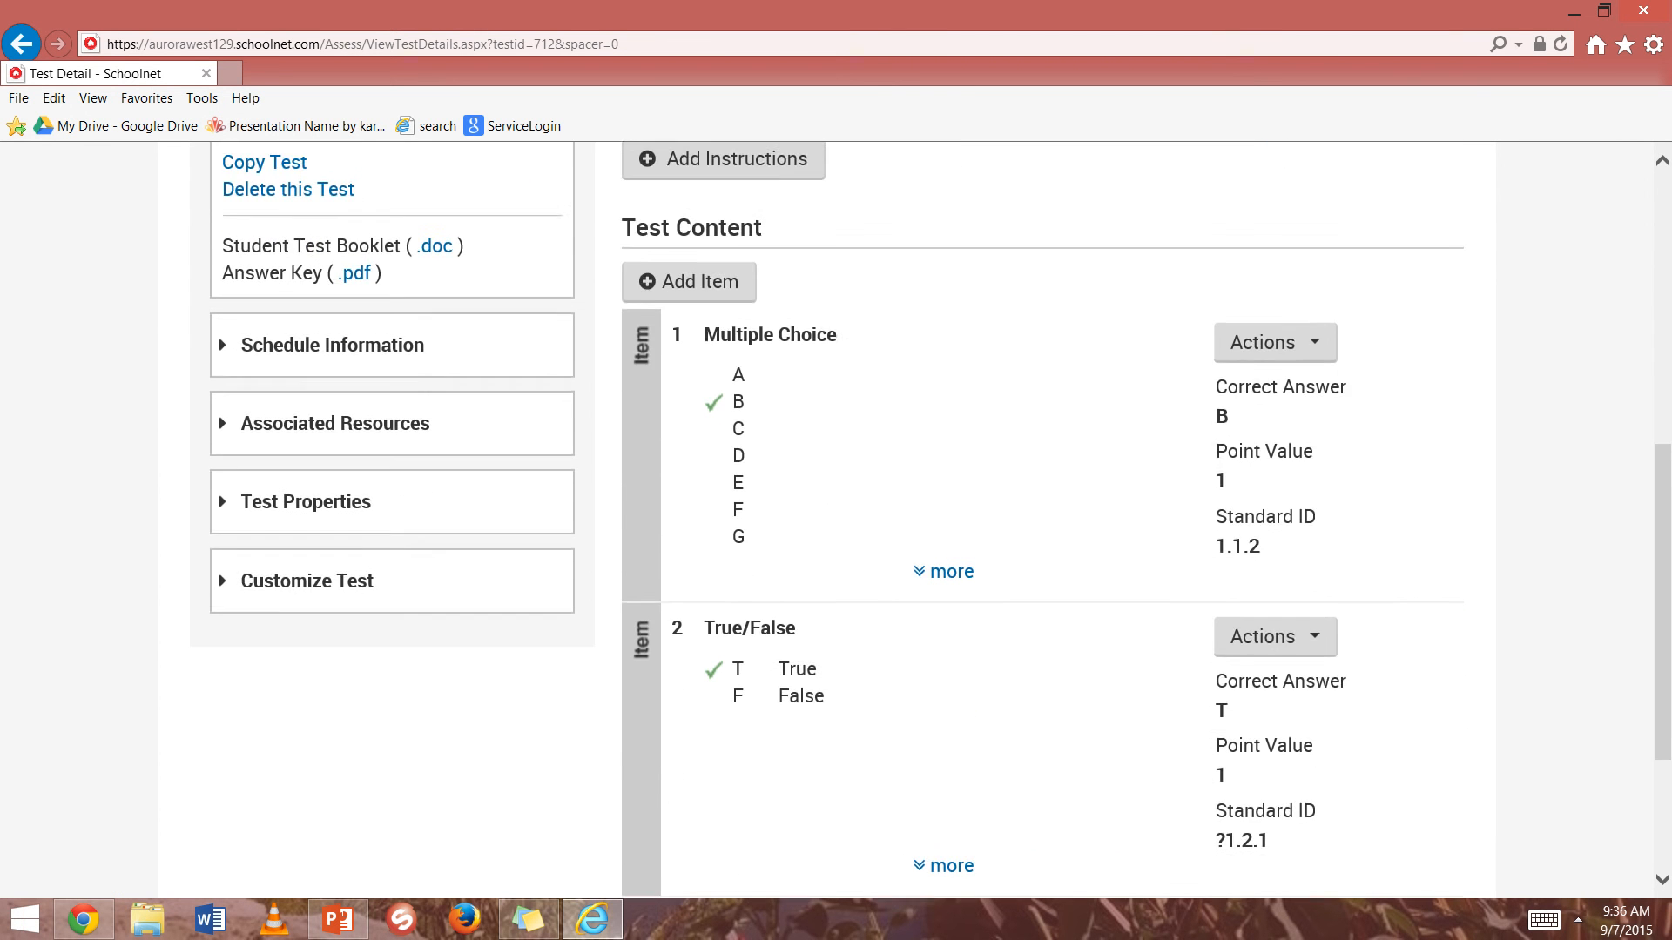
pyautogui.scroll(5, 1079, 514)
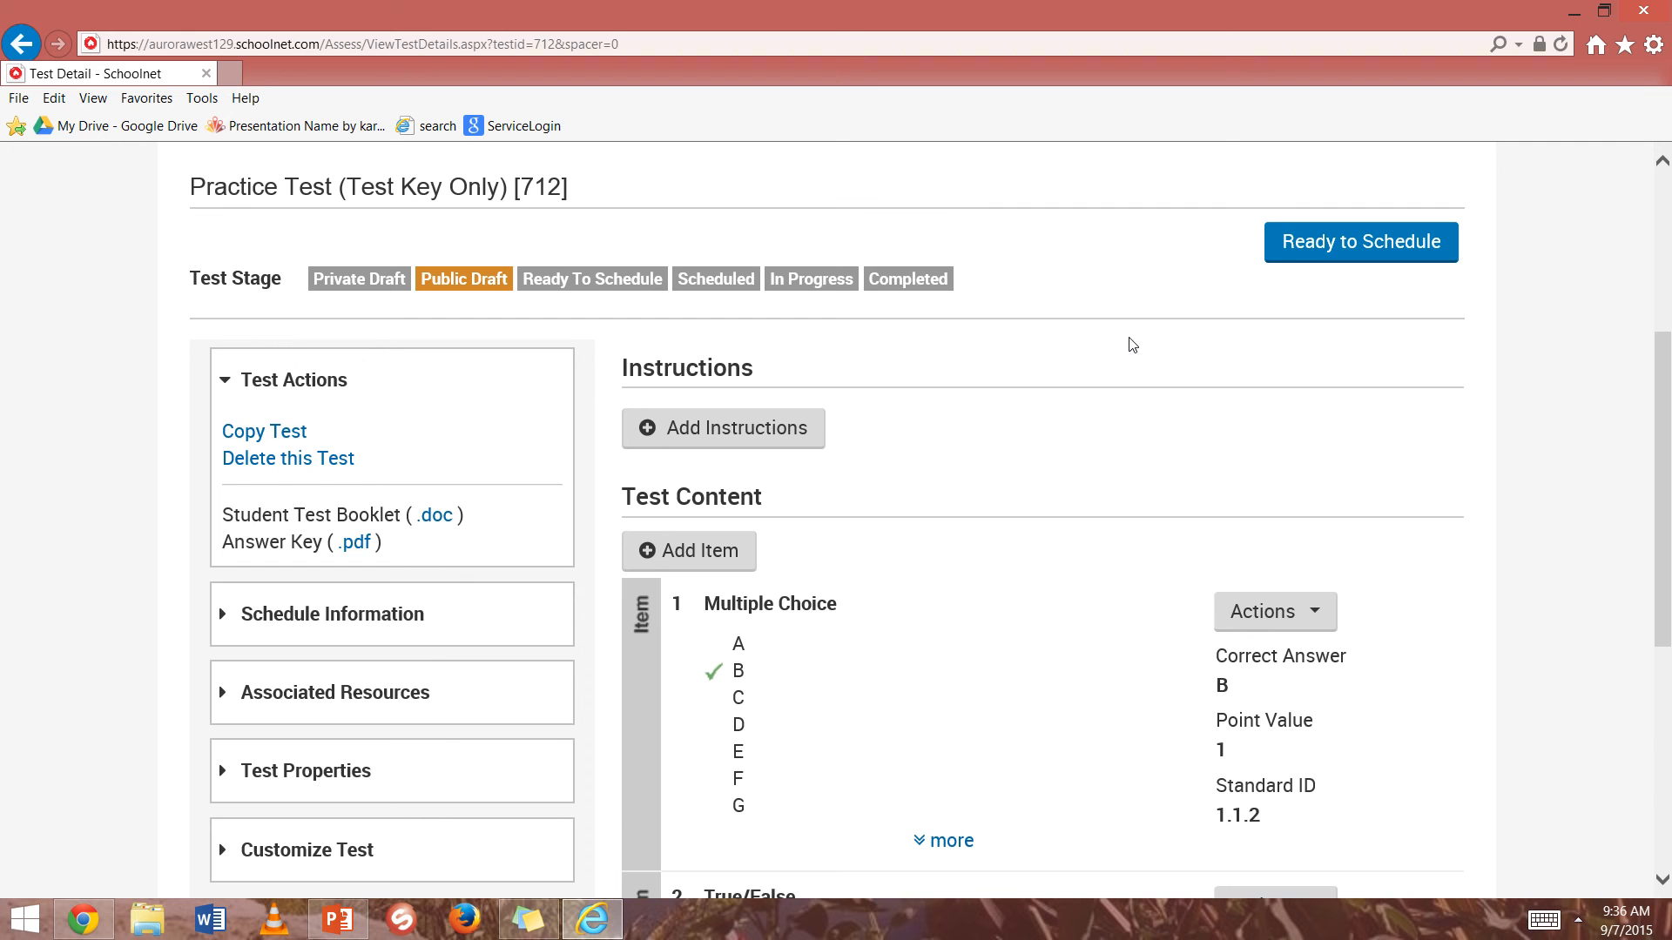
pyautogui.click(1338, 265)
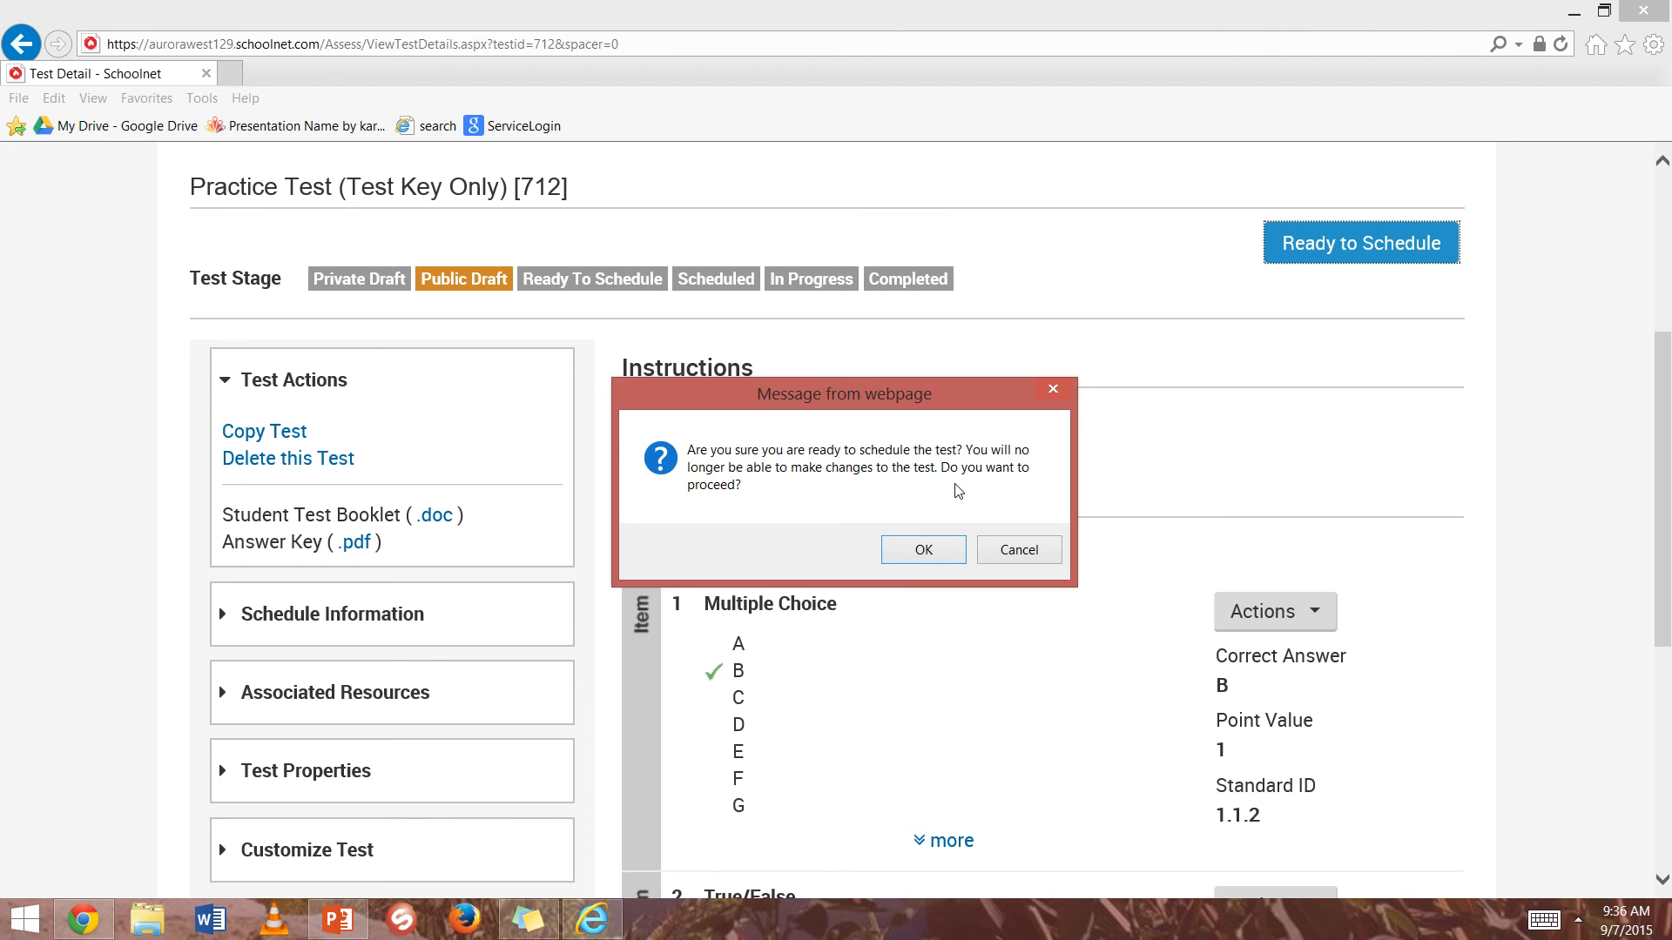
pyautogui.click(930, 552)
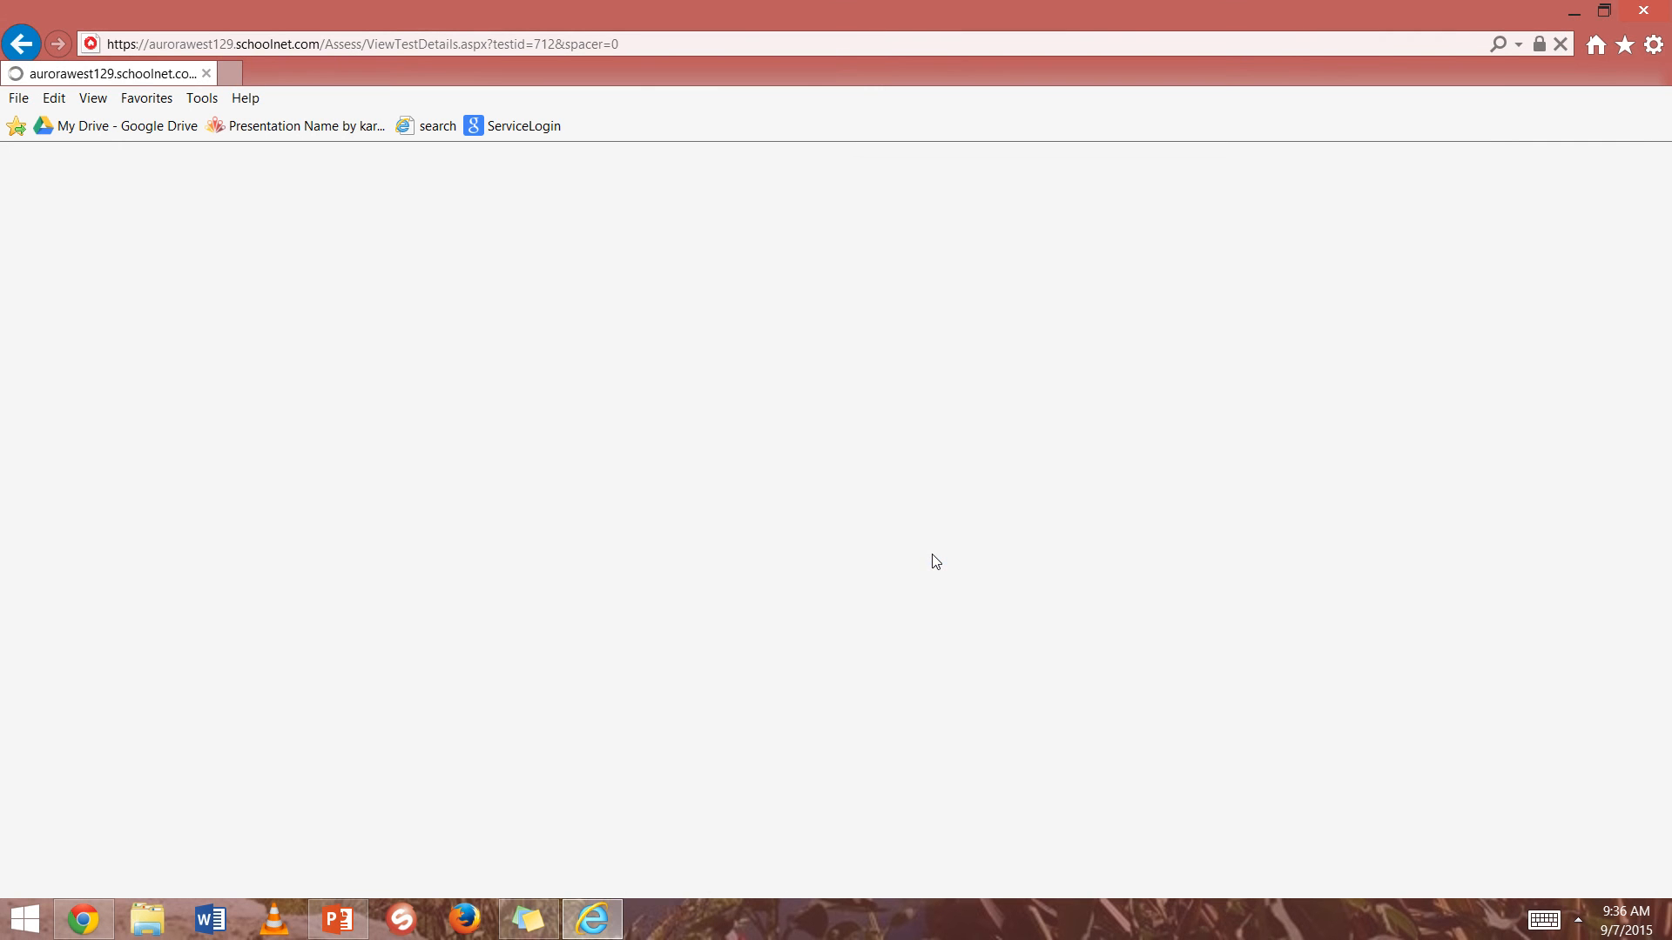
# - Expand the test's schedule information and start scheduling the test
pyautogui.scroll(-2, 957, 518)
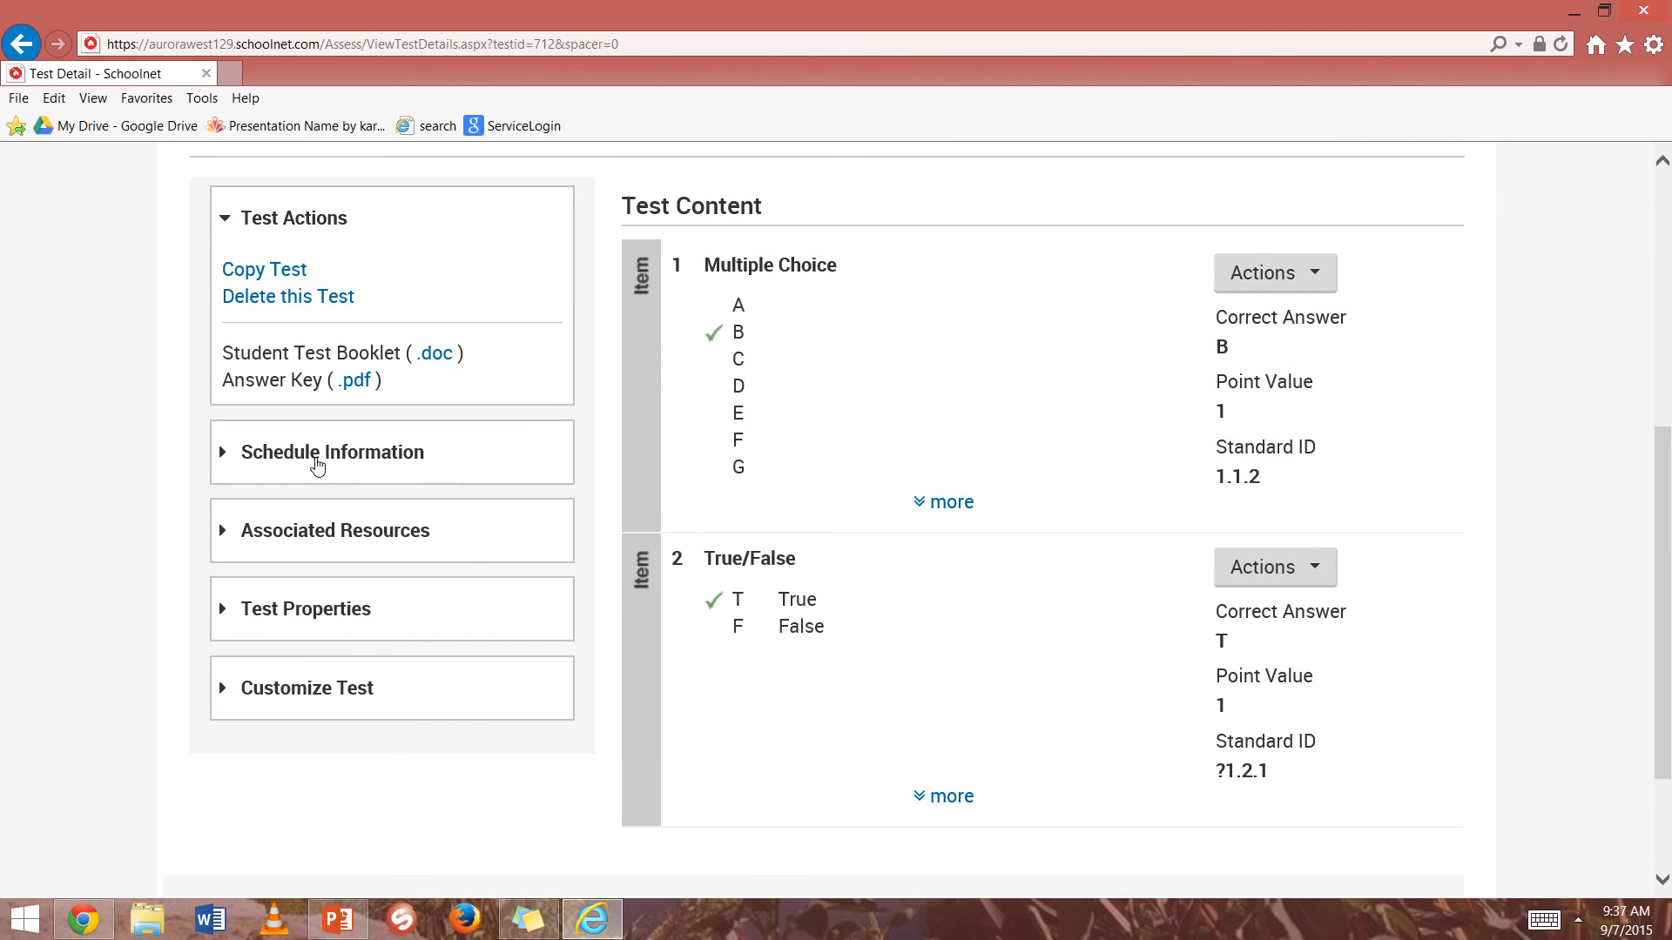
pyautogui.click(318, 463)
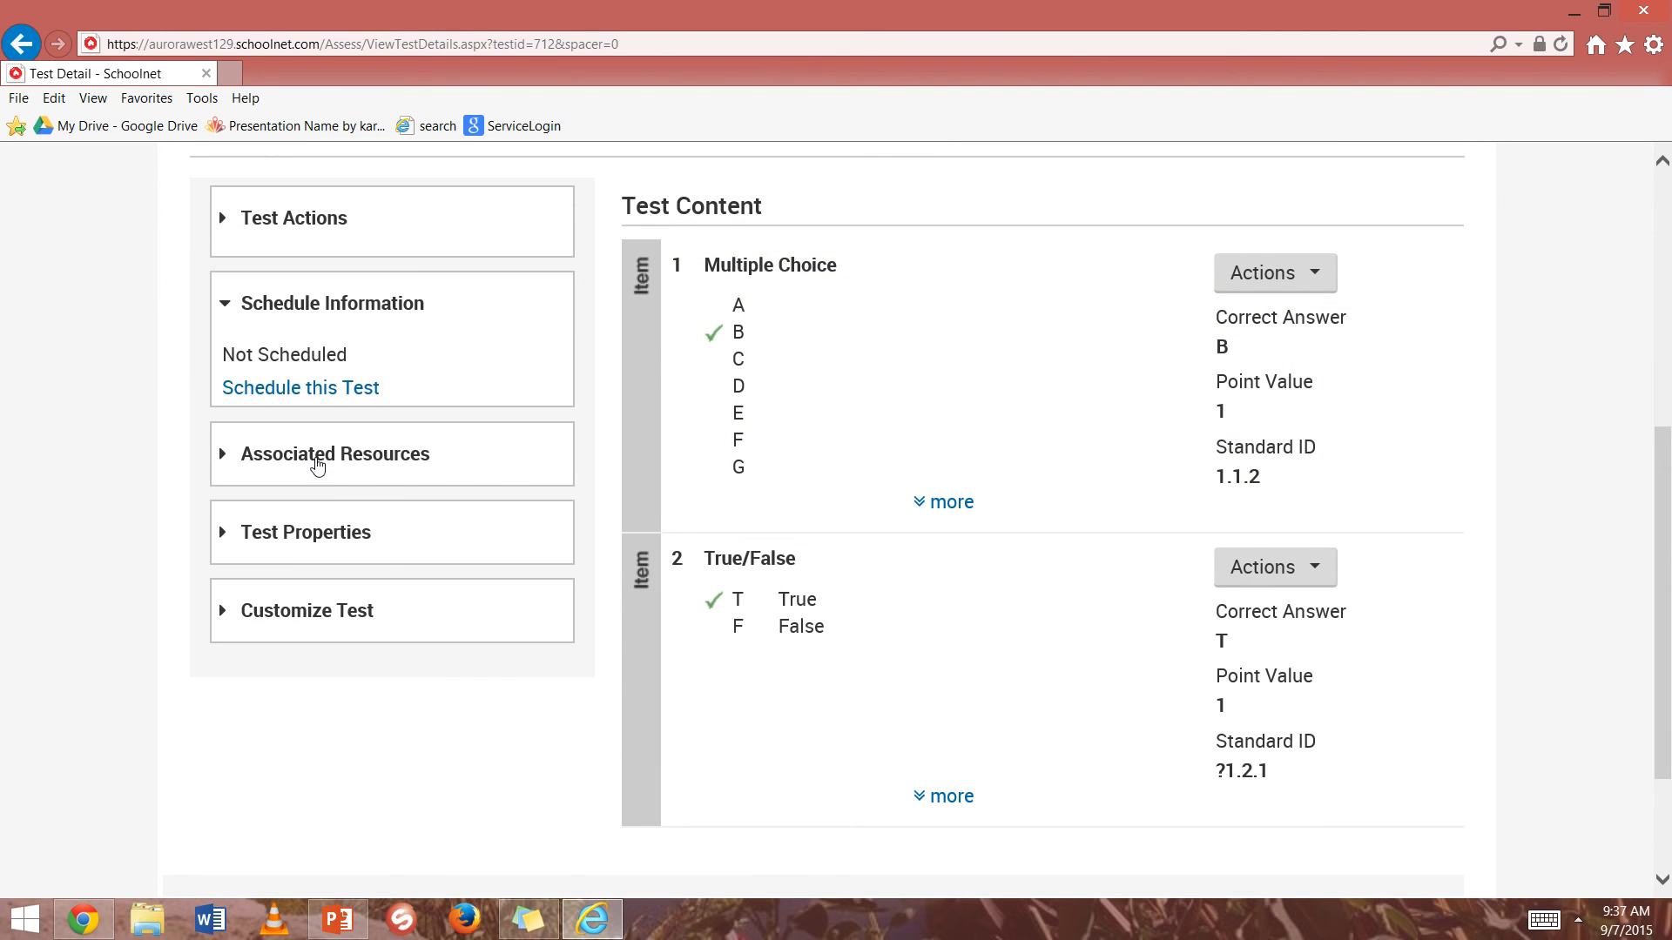
pyautogui.click(296, 390)
# - Set the test's start date, end date and score due date all to 09/14/2015
pyautogui.scroll(-7, 293, 394)
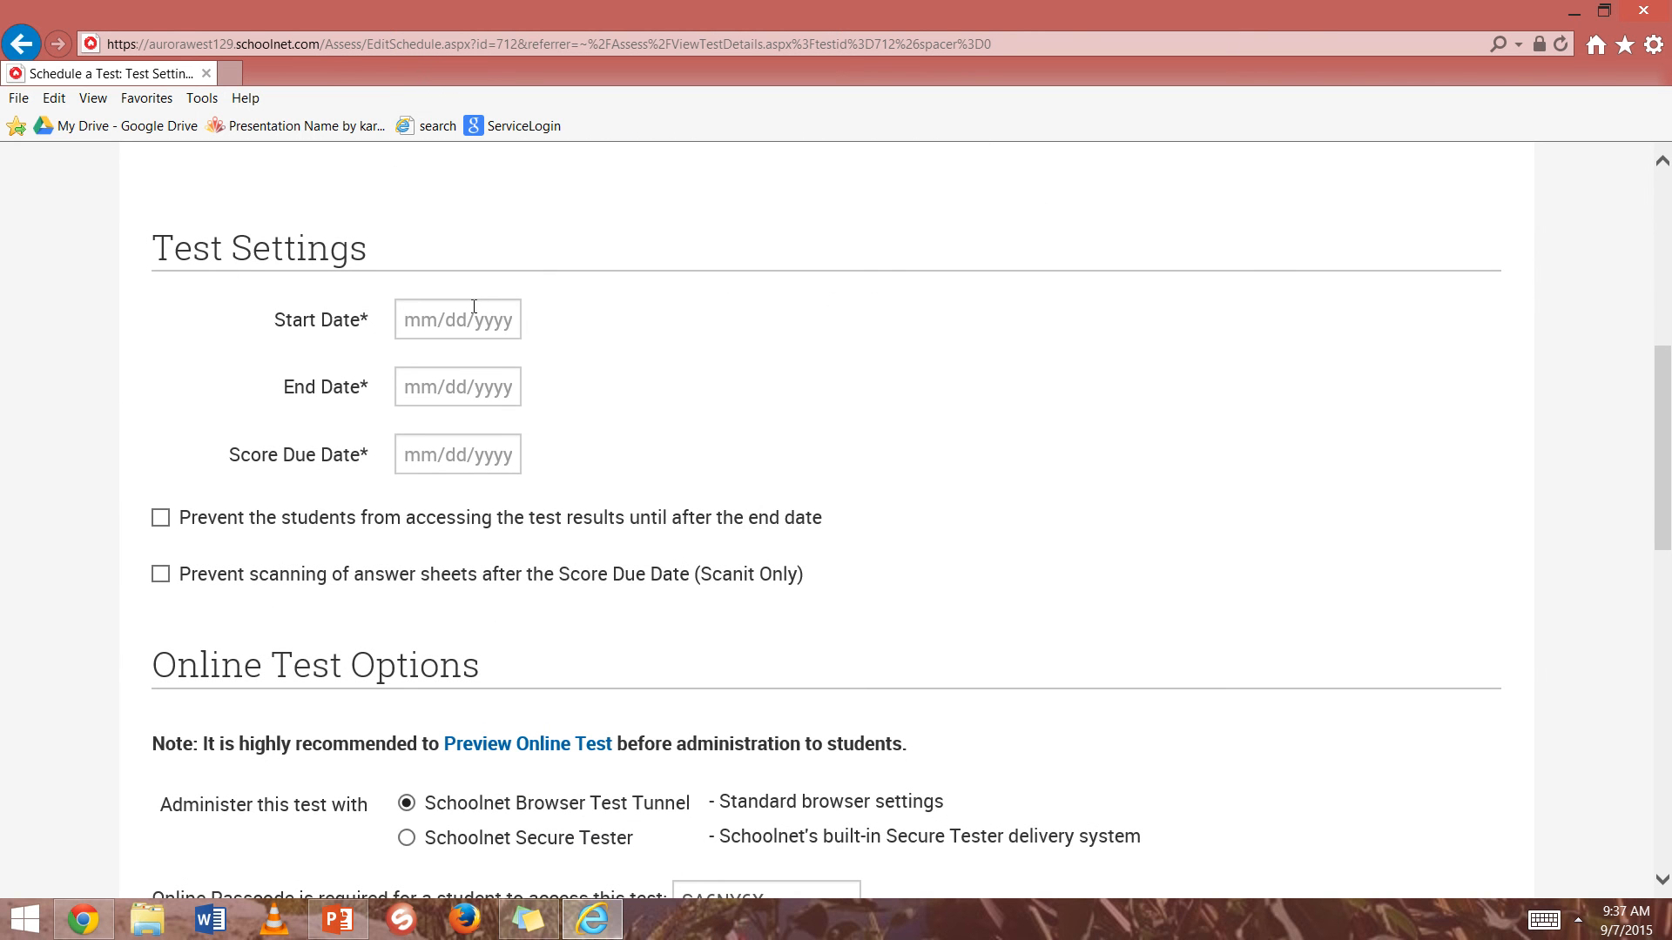
pyautogui.click(471, 319)
pyautogui.click(454, 503)
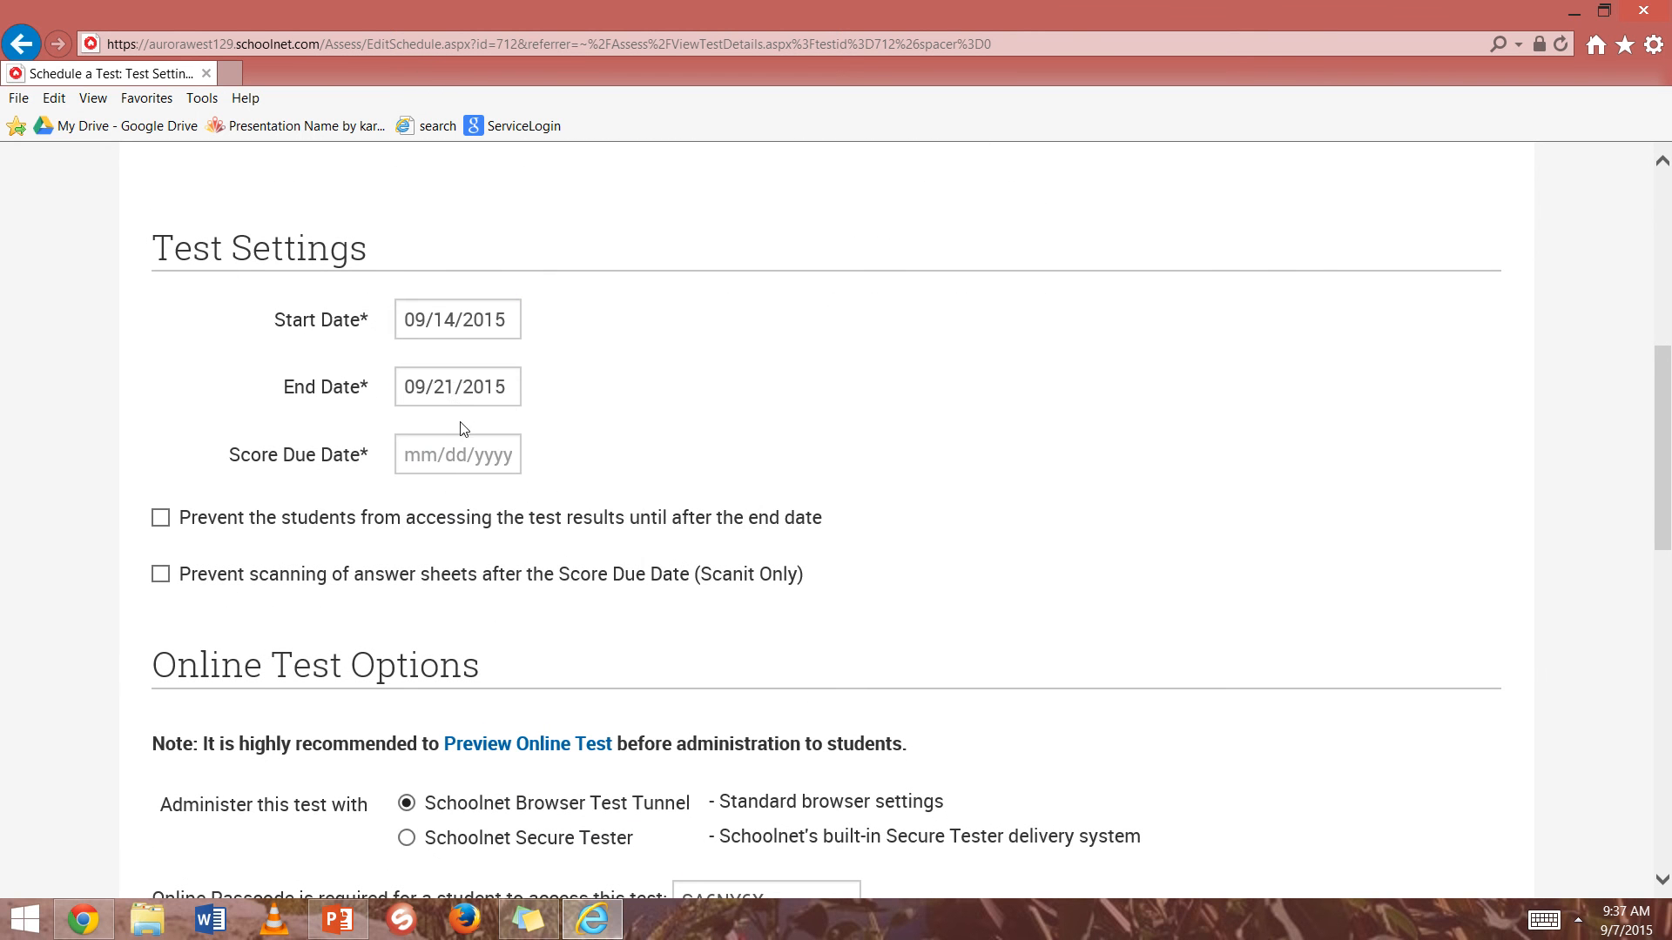
pyautogui.click(453, 388)
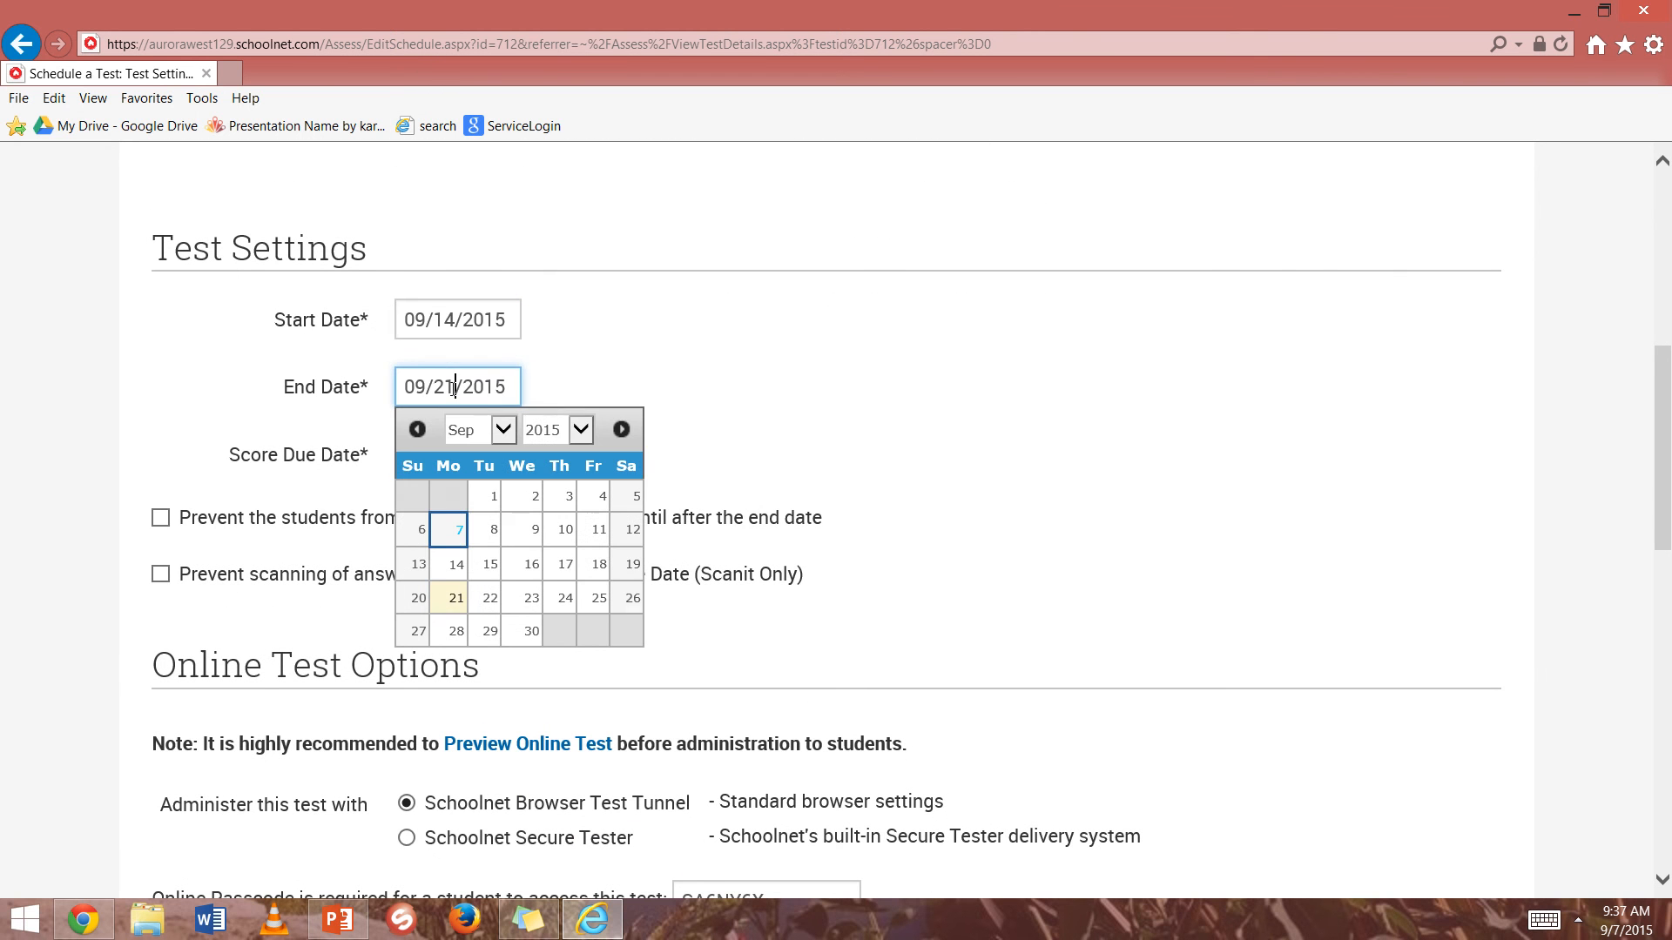
pyautogui.click(454, 568)
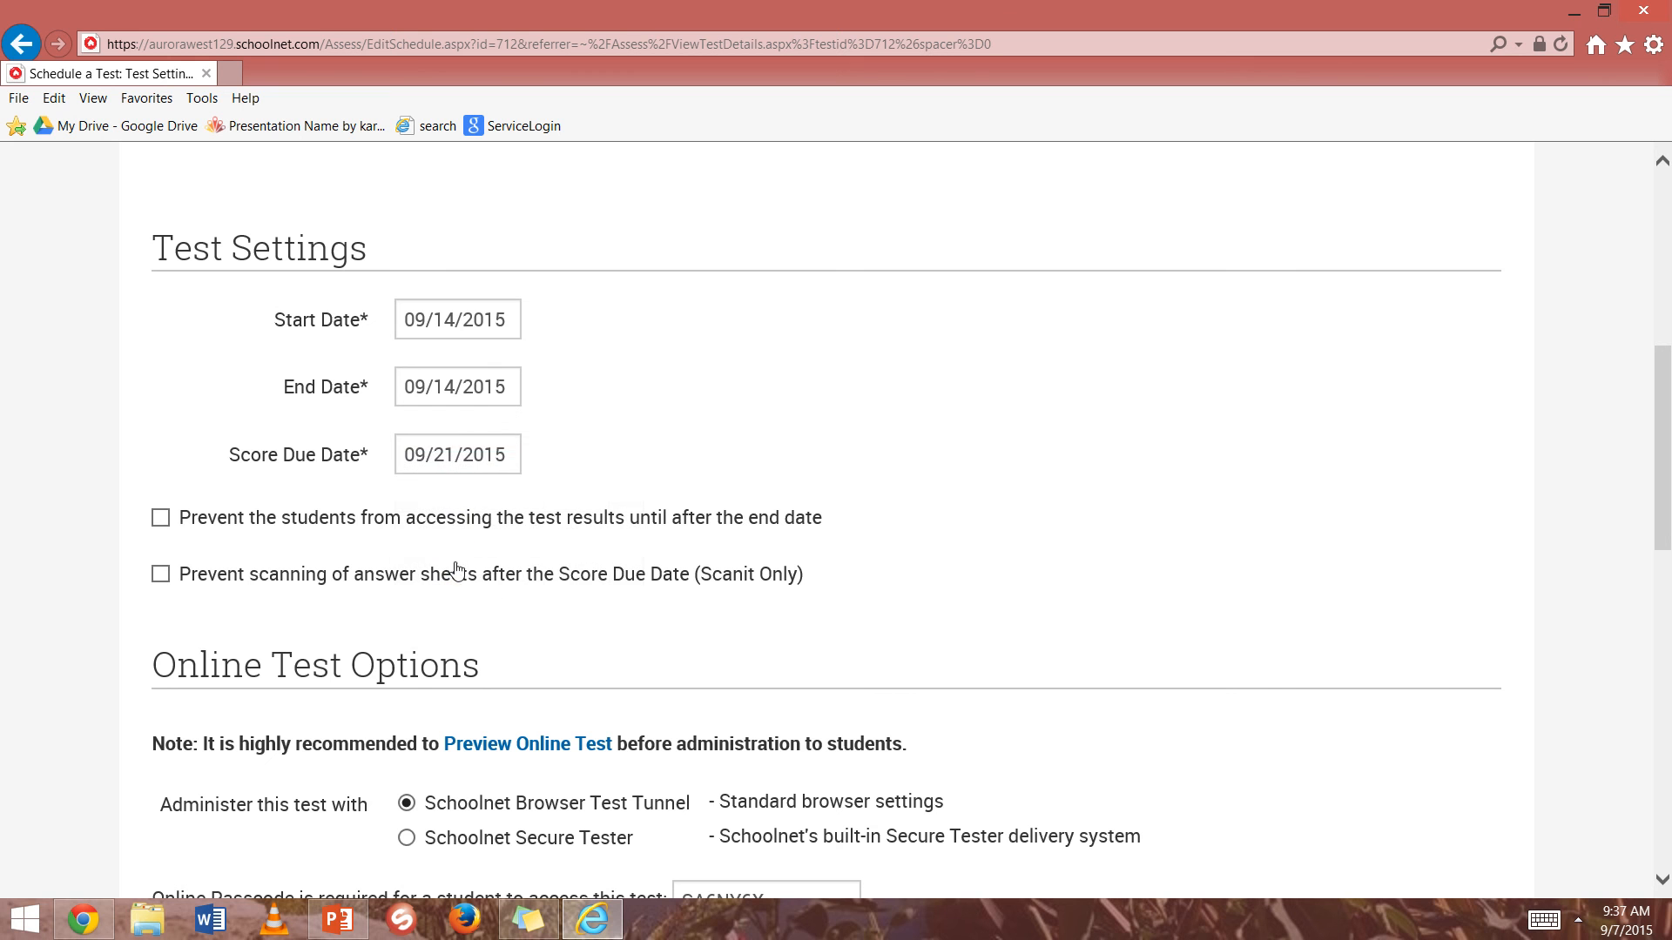
pyautogui.click(473, 388)
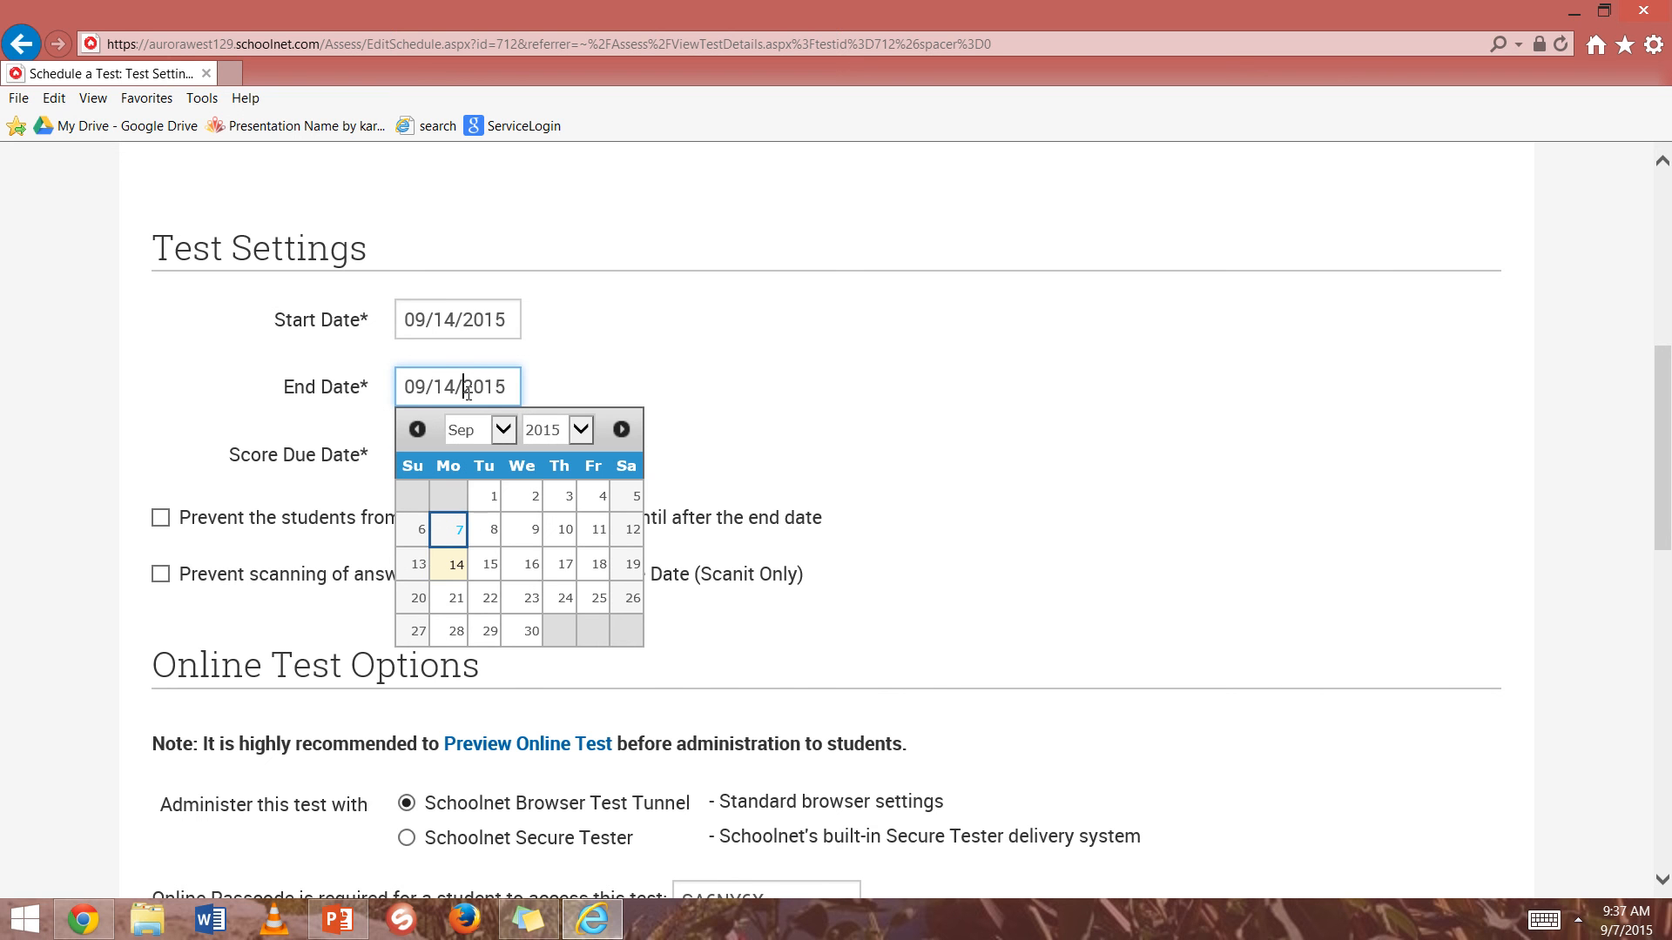
pyautogui.click(332, 474)
pyautogui.click(438, 454)
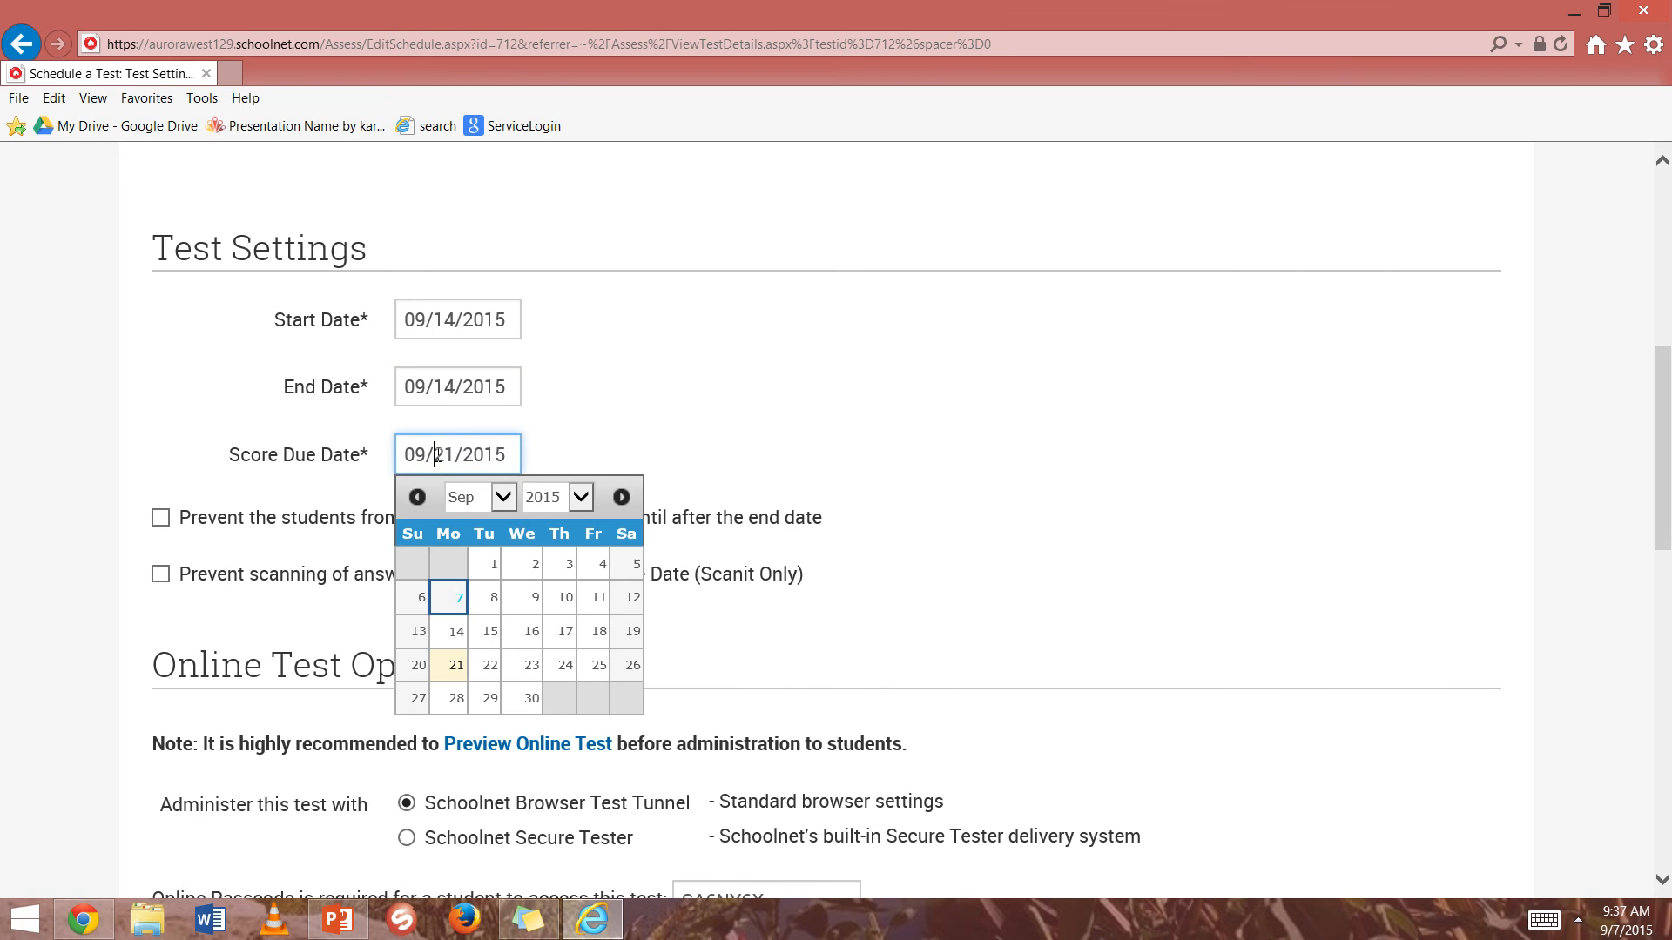
pyautogui.click(458, 640)
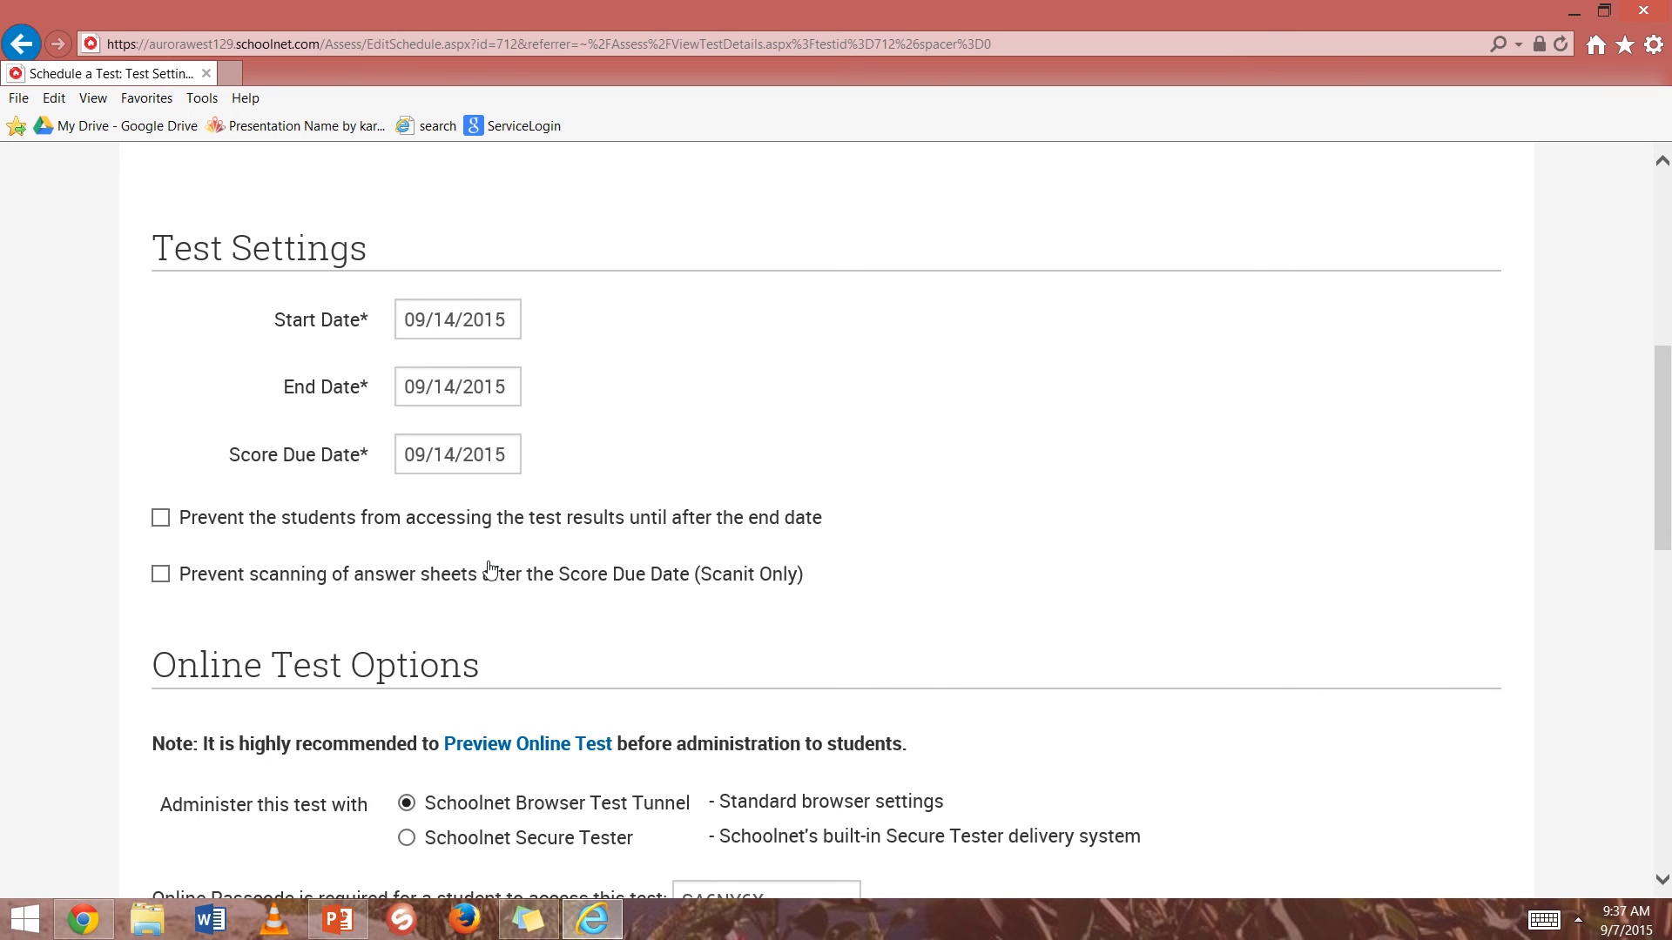
# - Review the online test options and school assignment, keep them as they are, and save the test schedule
pyautogui.scroll(-8, 490, 570)
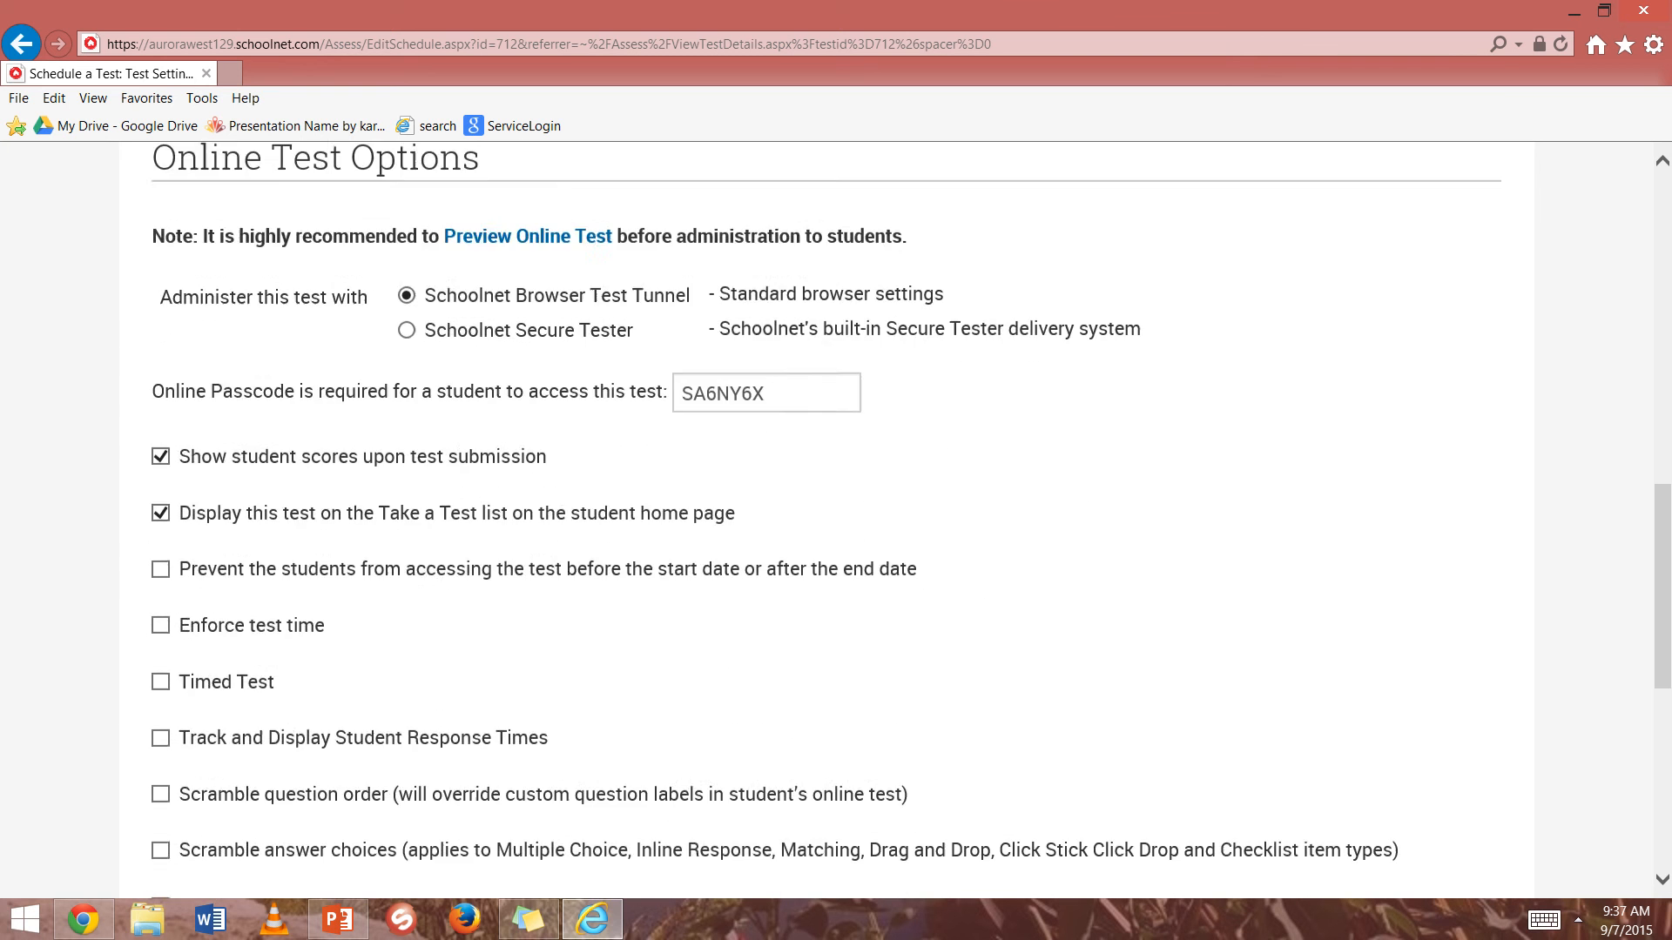
pyautogui.scroll(-4, 488, 567)
pyautogui.scroll(6, 488, 567)
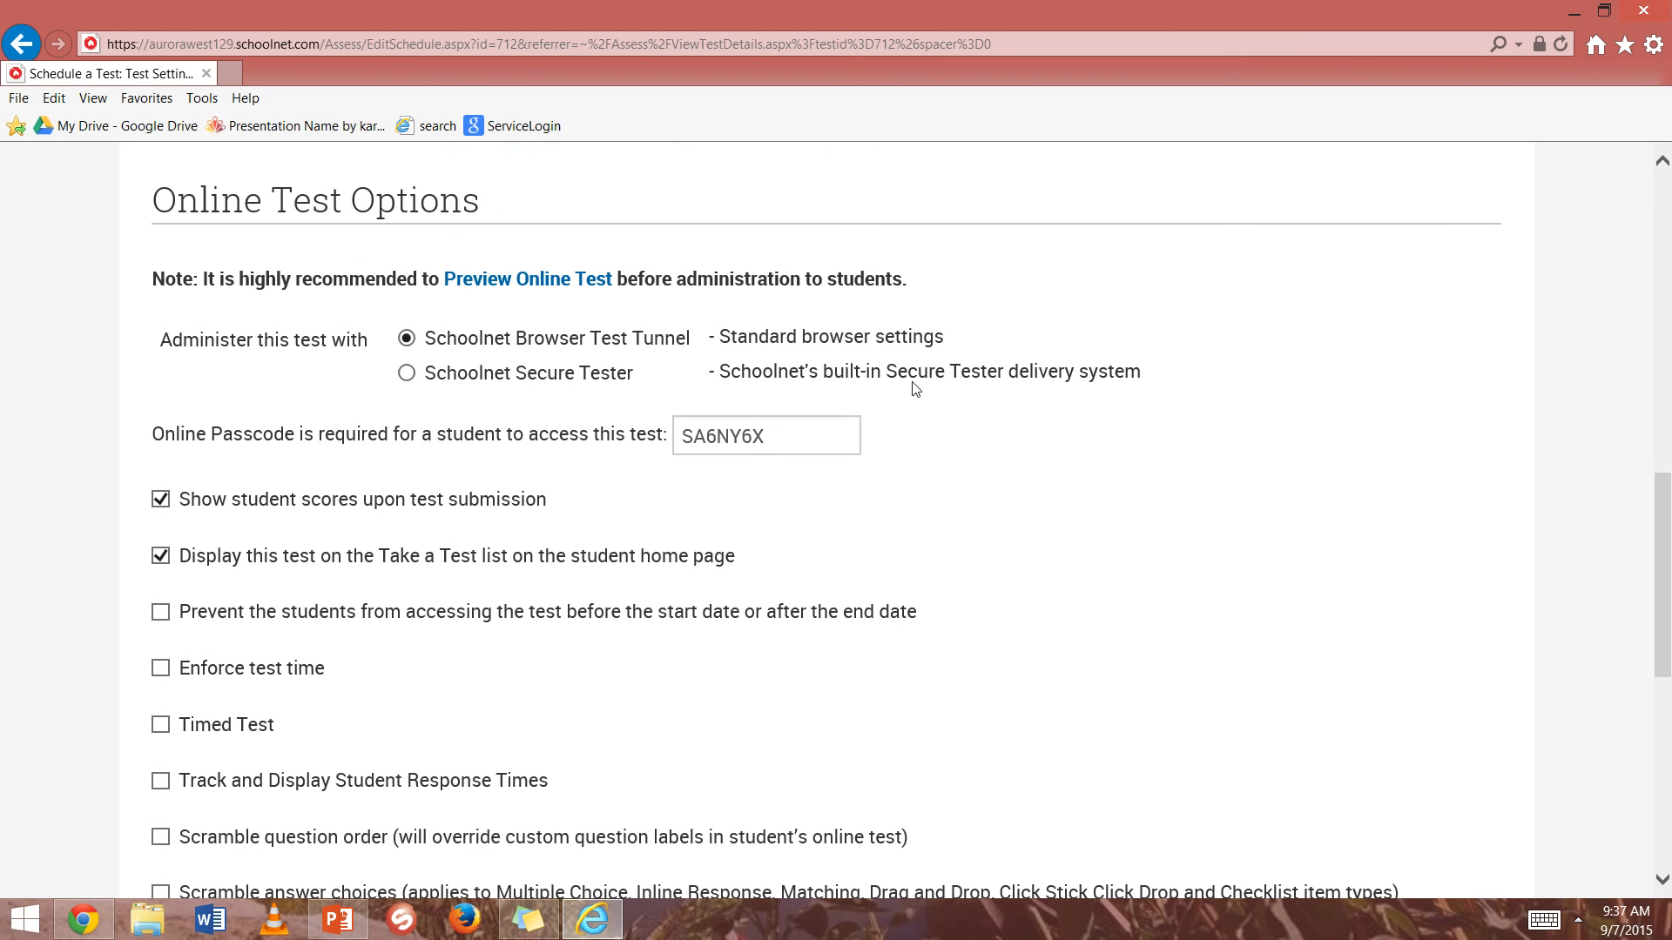
pyautogui.scroll(-1, 1016, 619)
pyautogui.scroll(-3, 1016, 620)
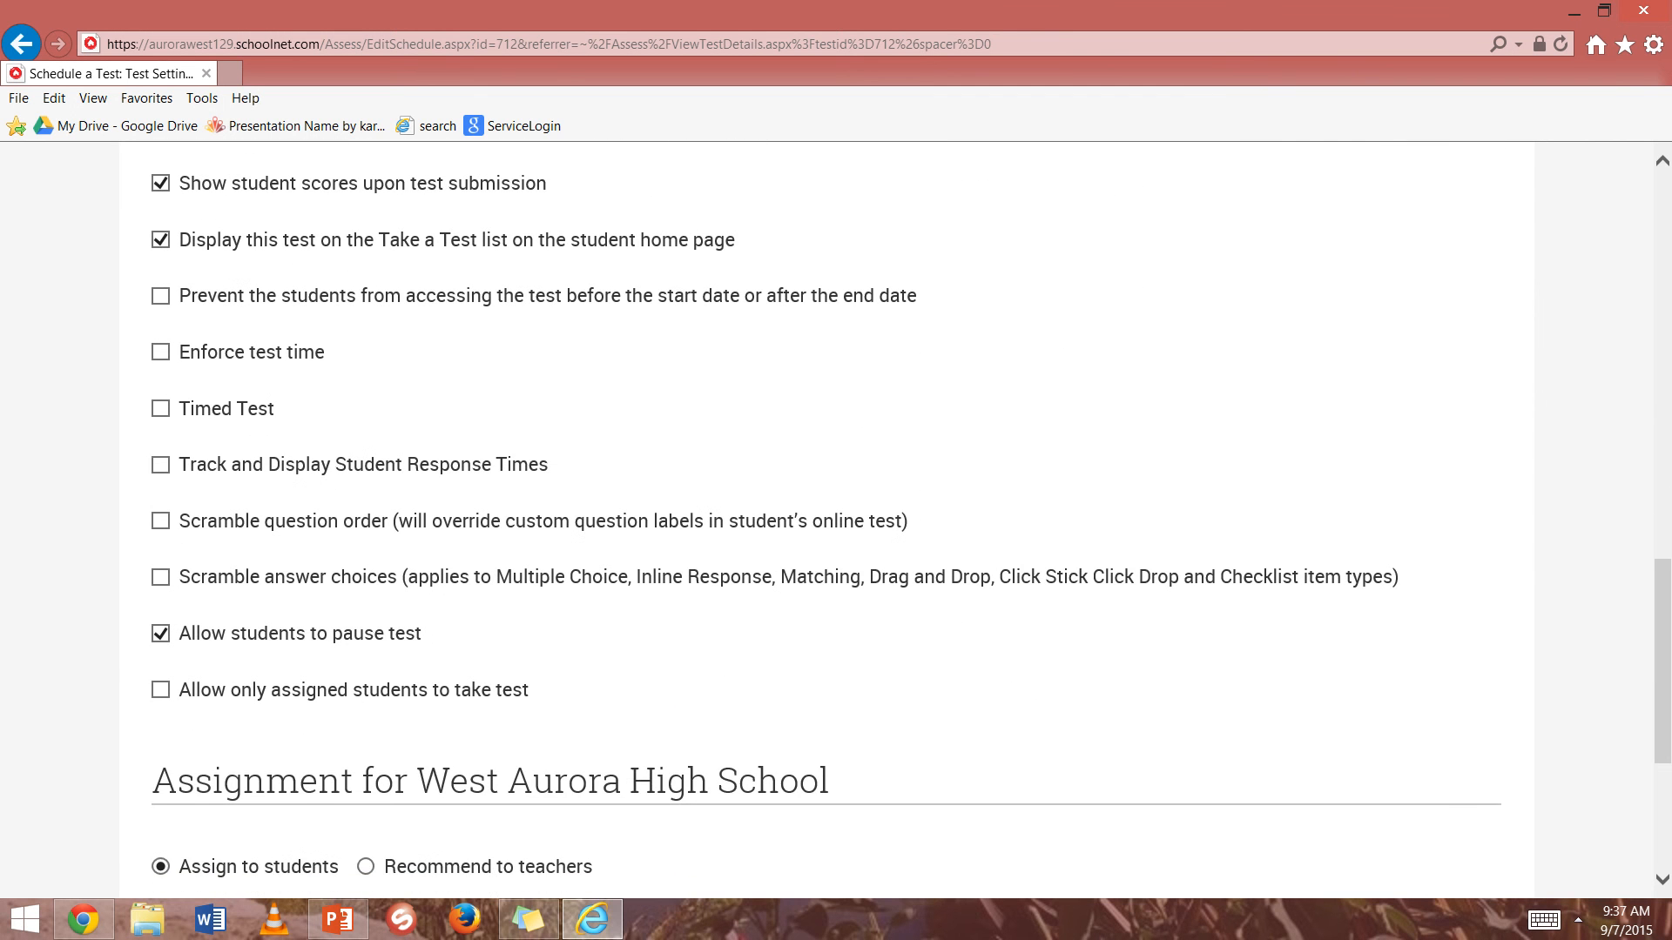
pyautogui.scroll(-3, 992, 566)
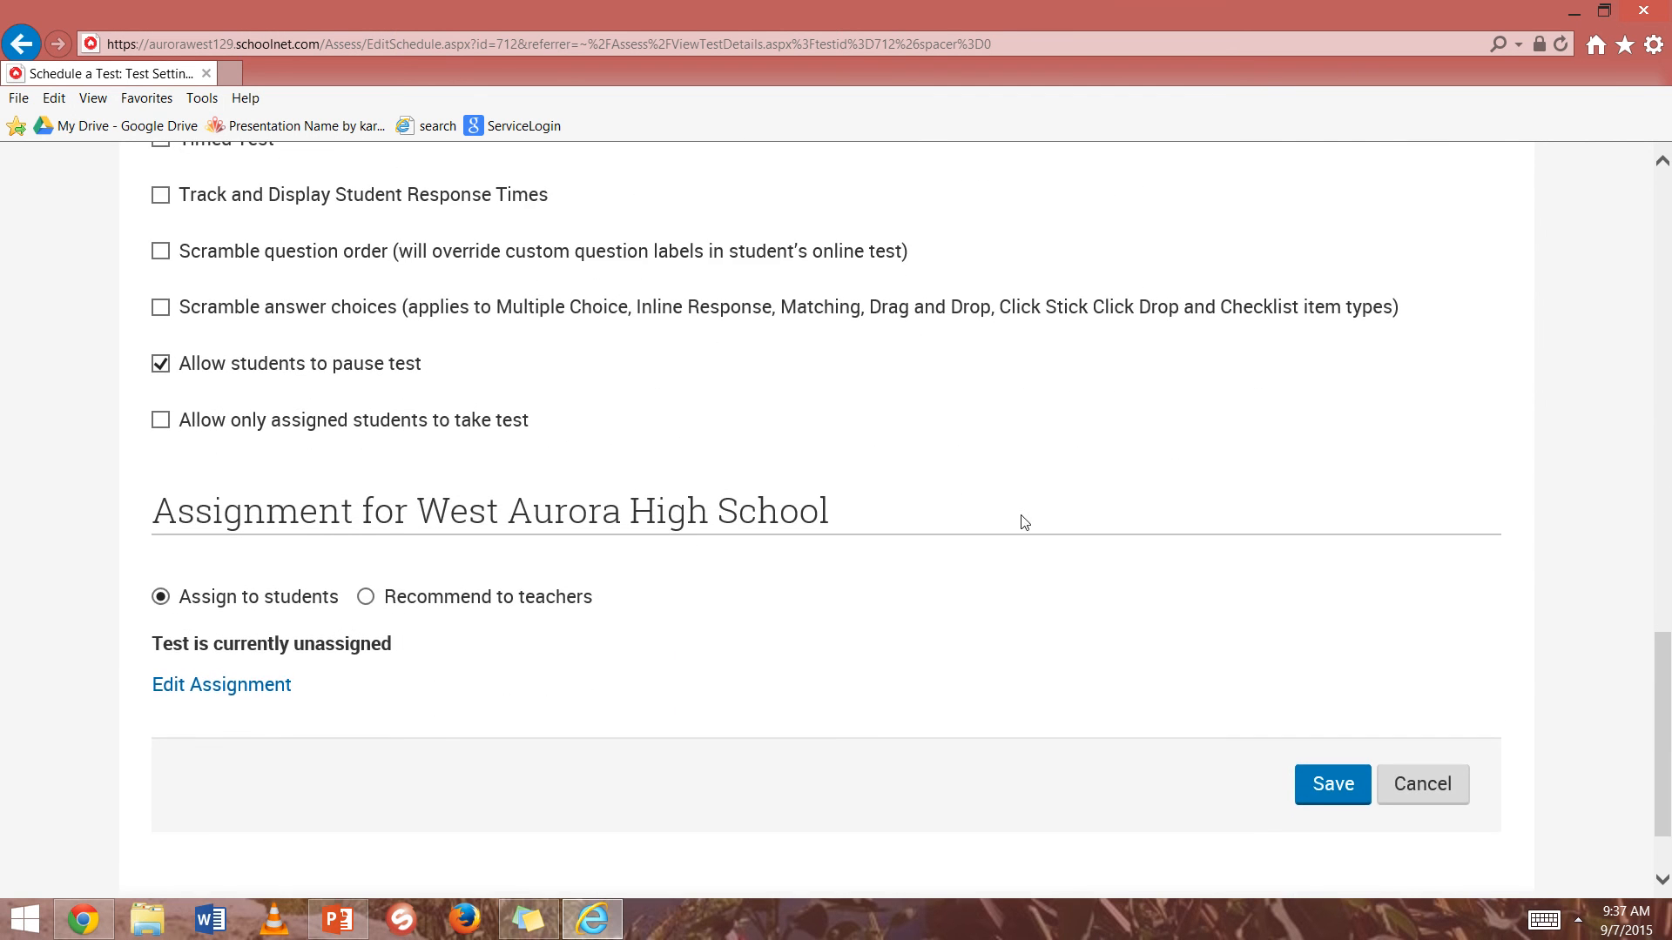
pyautogui.scroll(-2, 1024, 523)
pyautogui.click(1313, 678)
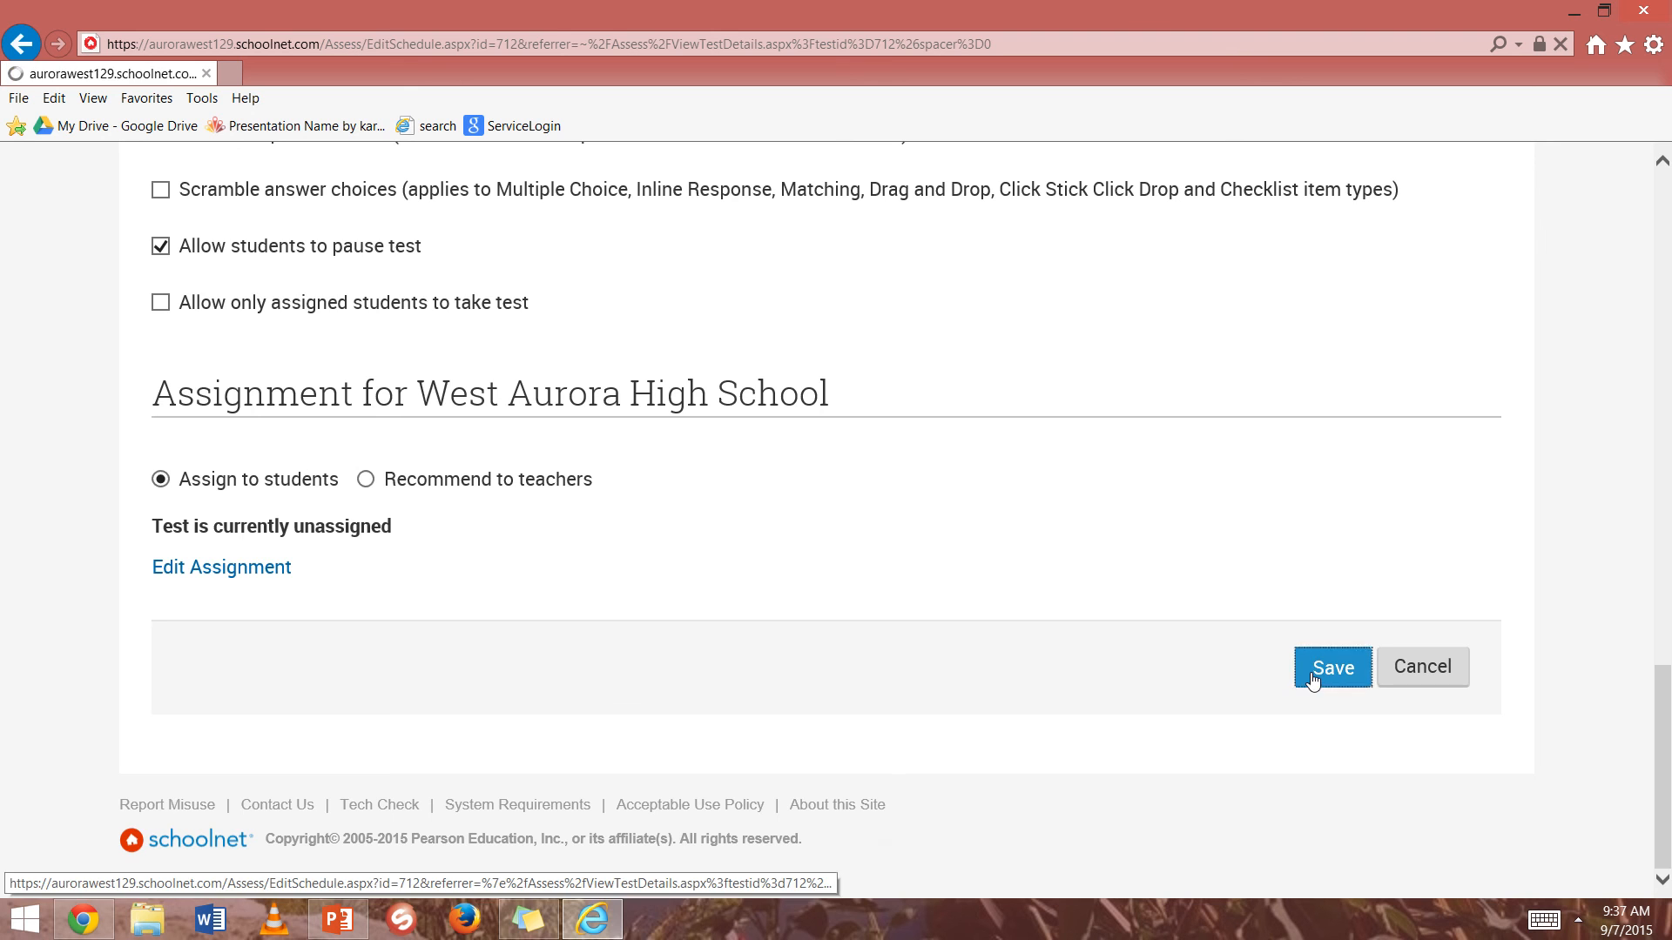